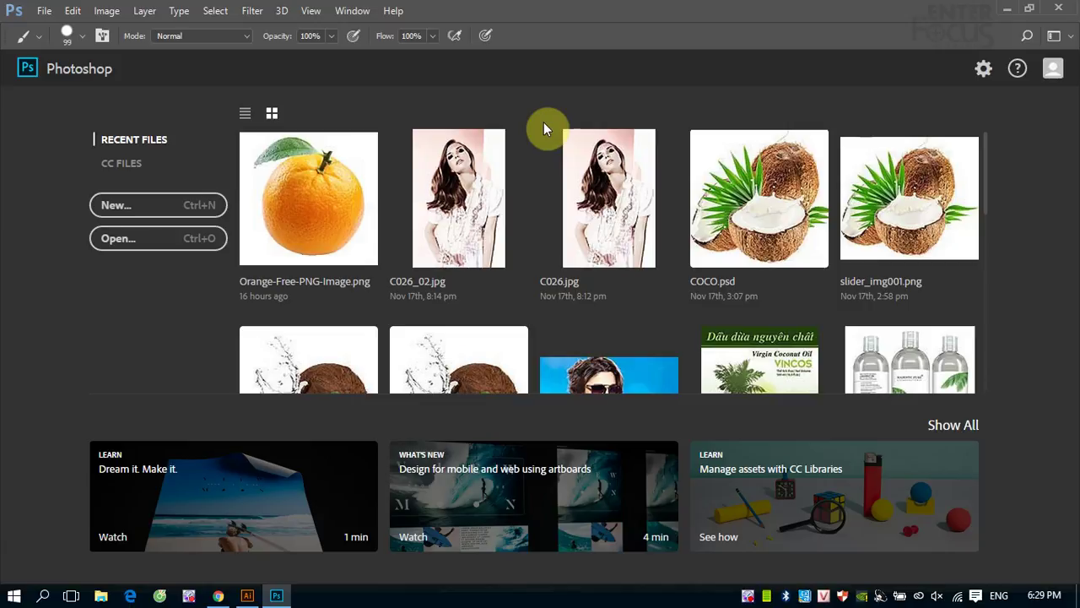
Step: Show the workspace list with Essentials, 3D, Graphic and Web, Motion, Painting and Photography
left_click(1071, 38)
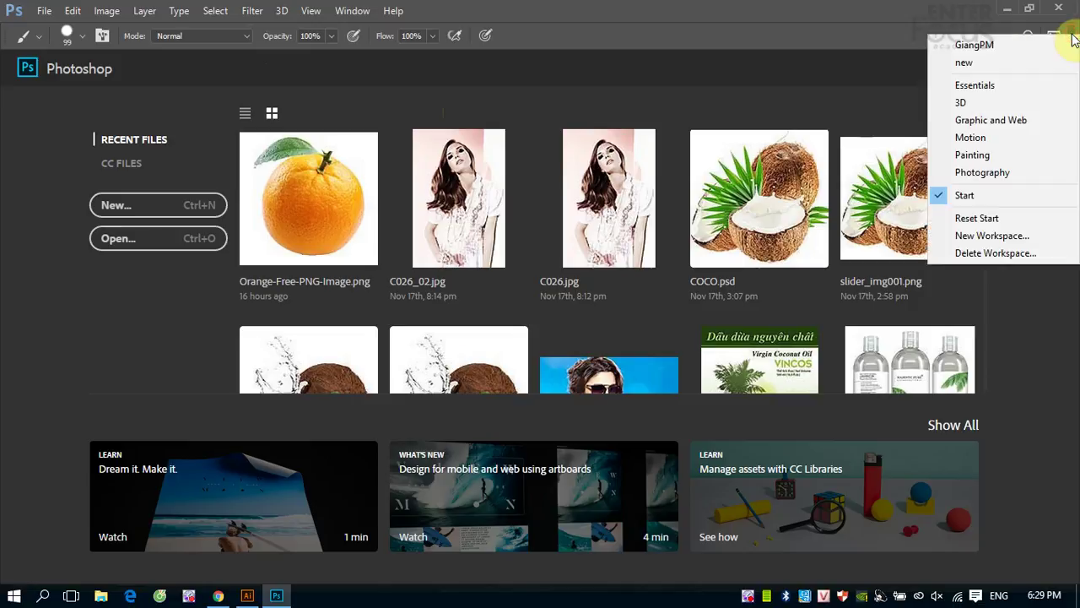
left_click(801, 15)
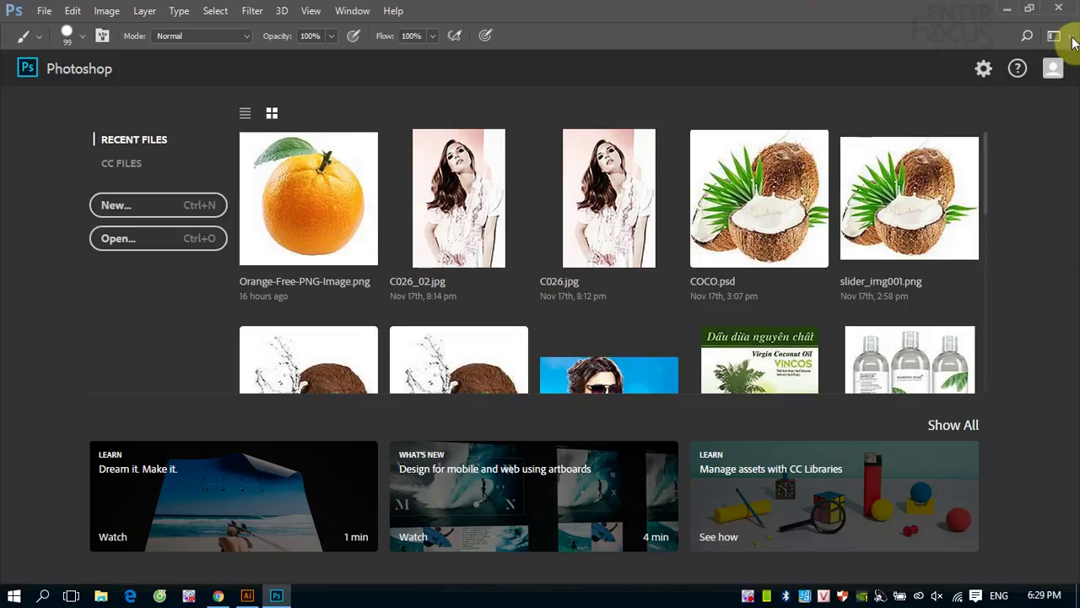
left_click(1072, 38)
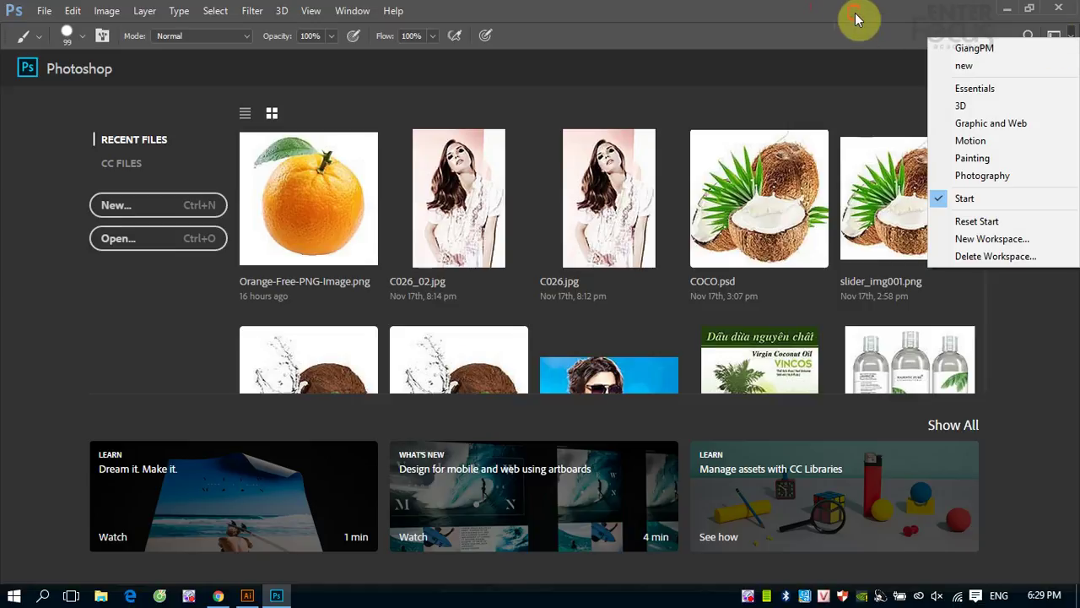
left_click(855, 13)
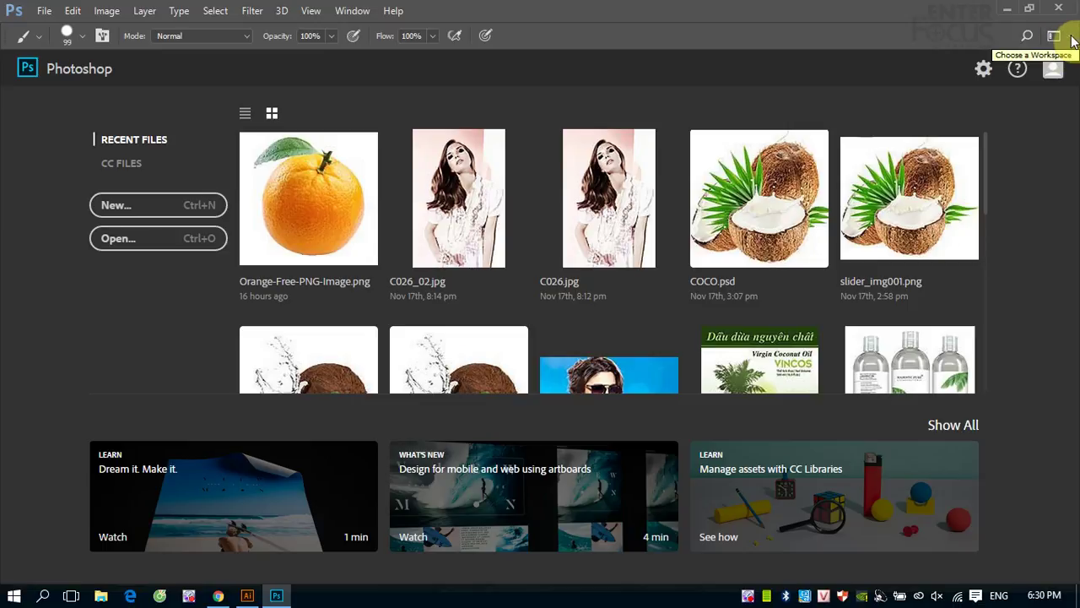
left_click(1068, 38)
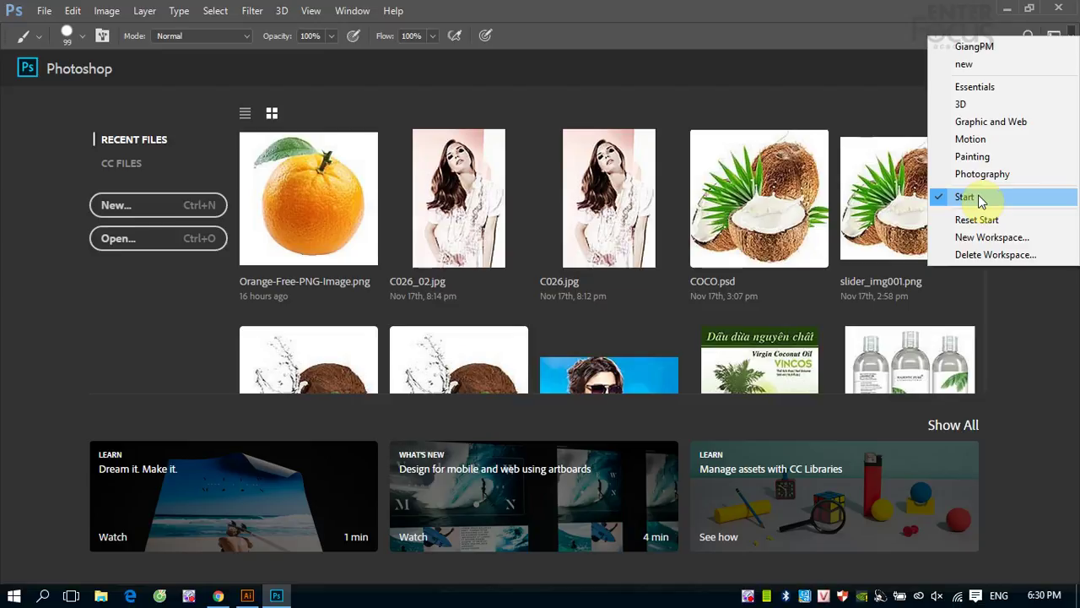
Step: Dismiss the workspace list and browse the Recent Files on the start screen
left_click(629, 71)
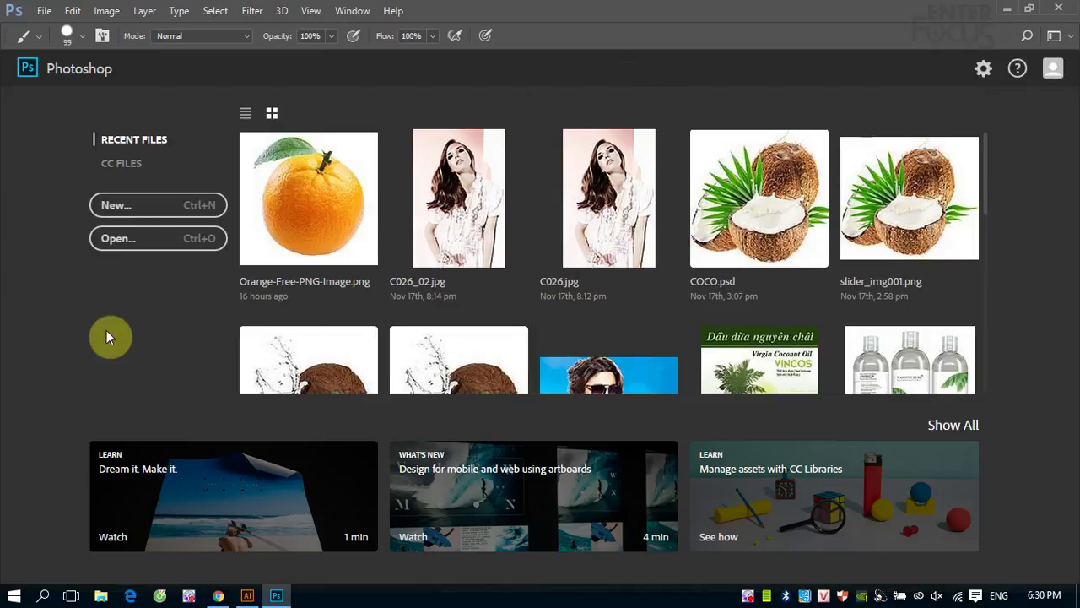
scroll(712, 181, "down", 5)
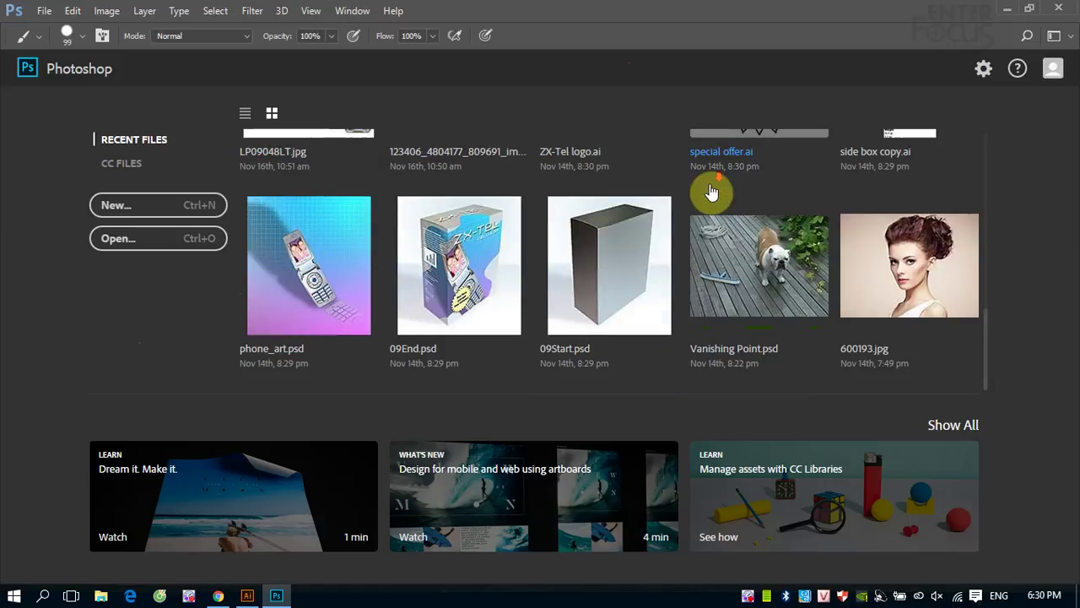
scroll(817, 287, "up", 5)
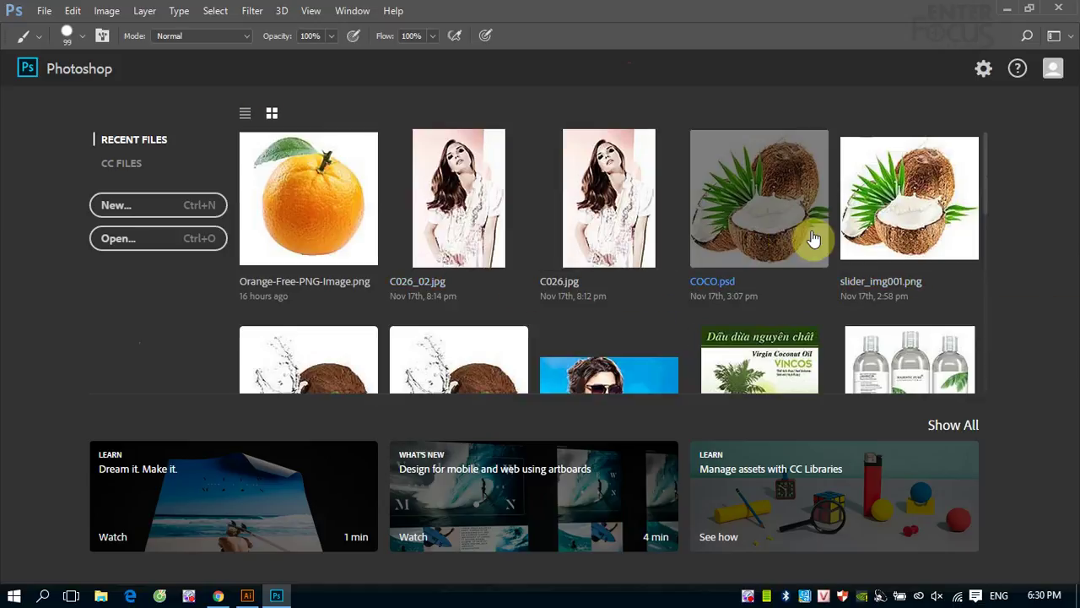
scroll(806, 244, "down", 5)
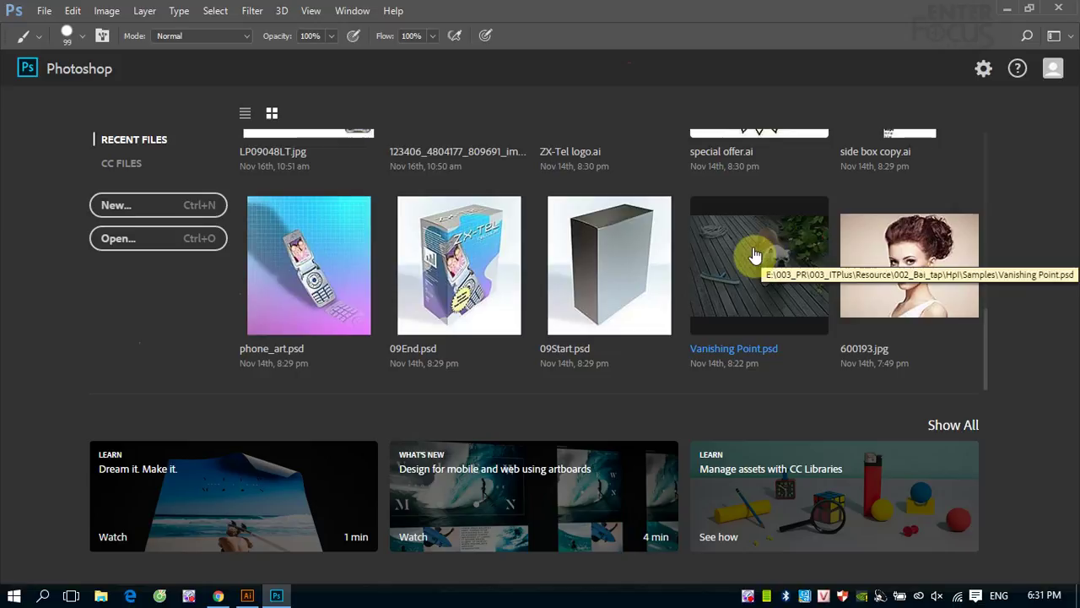
scroll(752, 259, "up", 3)
scroll(591, 249, "up", 2)
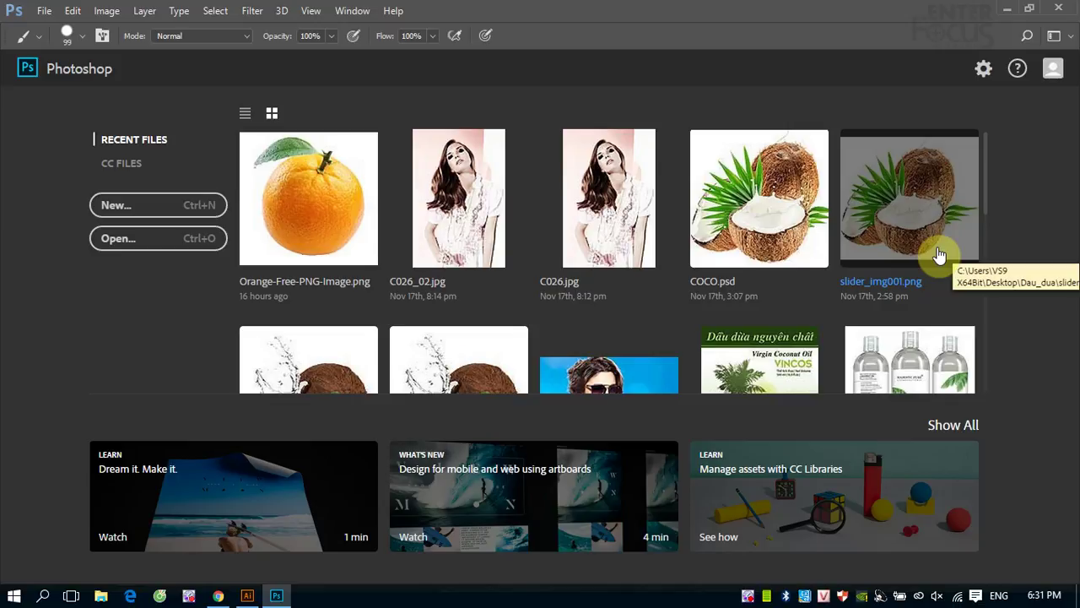
Step: View Recent Files as a detailed list, then return to thumbnail previews
left_click(246, 115)
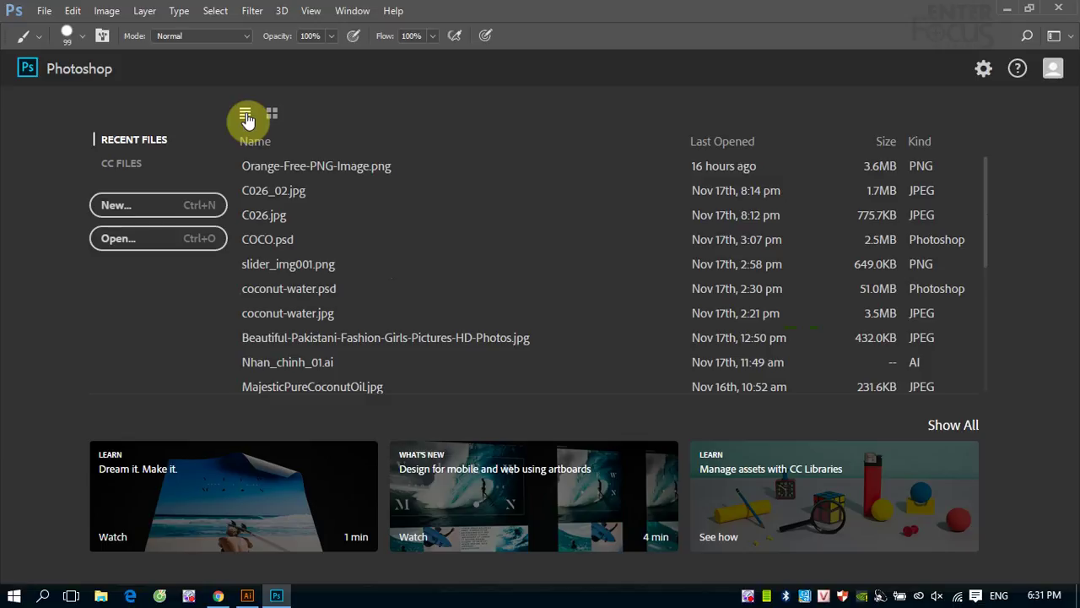
scroll(338, 207, "down", 5)
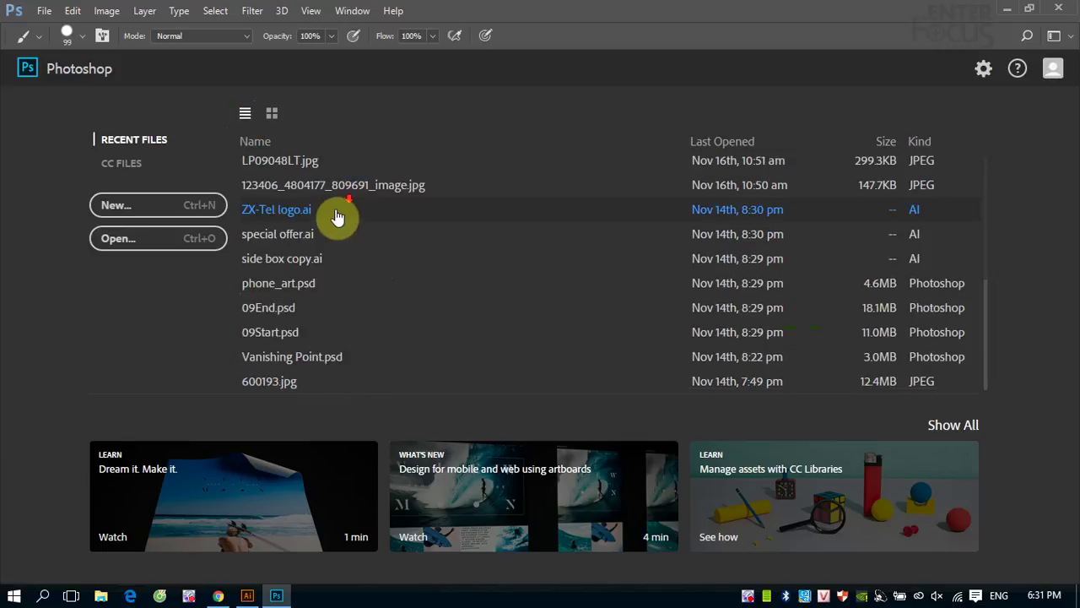
scroll(338, 217, "up", 5)
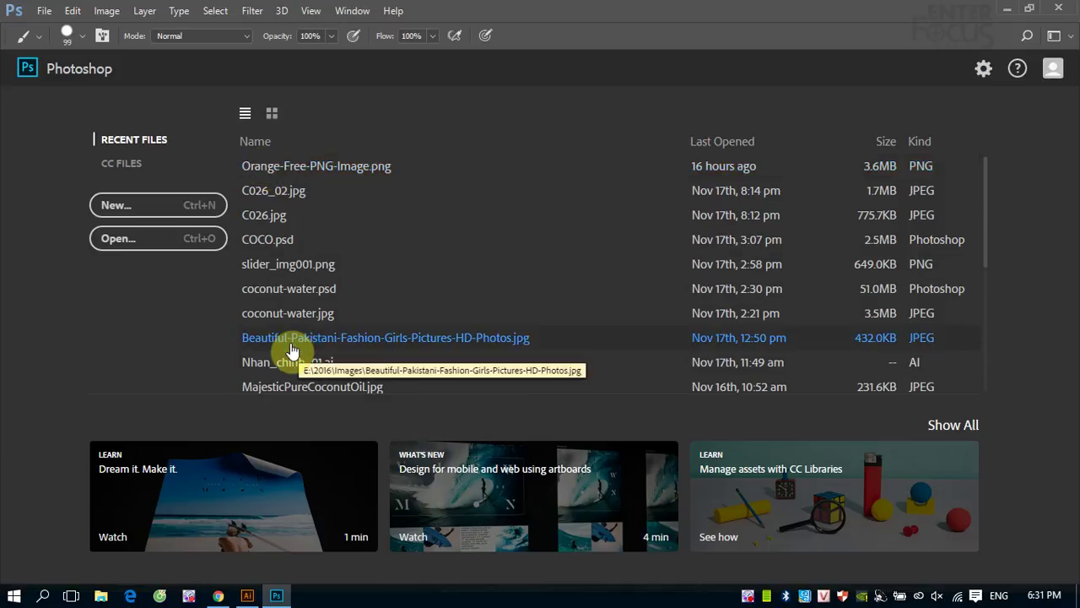
left_click(272, 114)
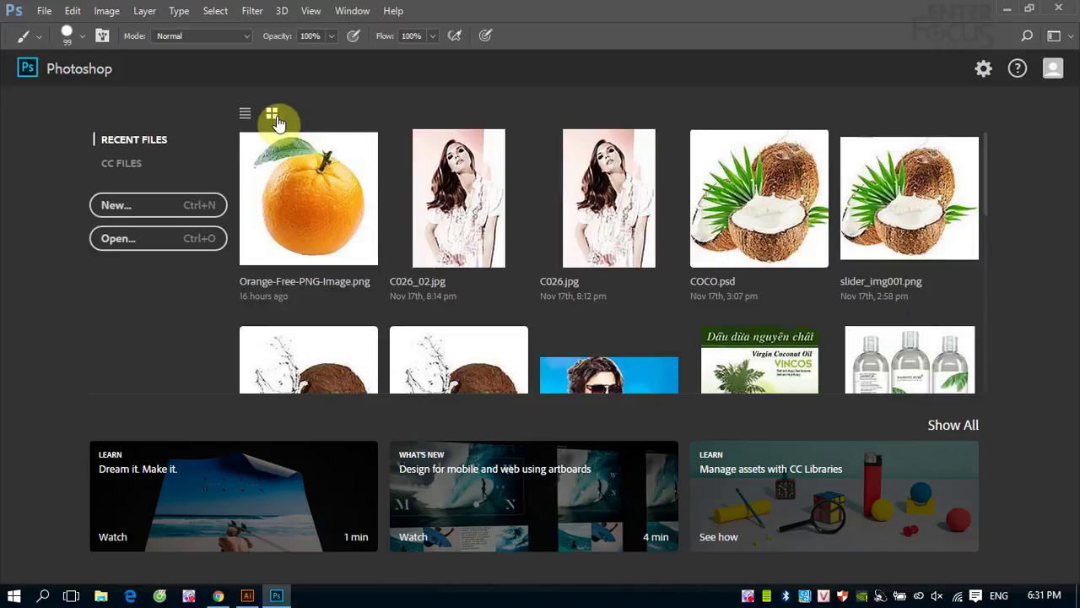
scroll(851, 235, "down", 5)
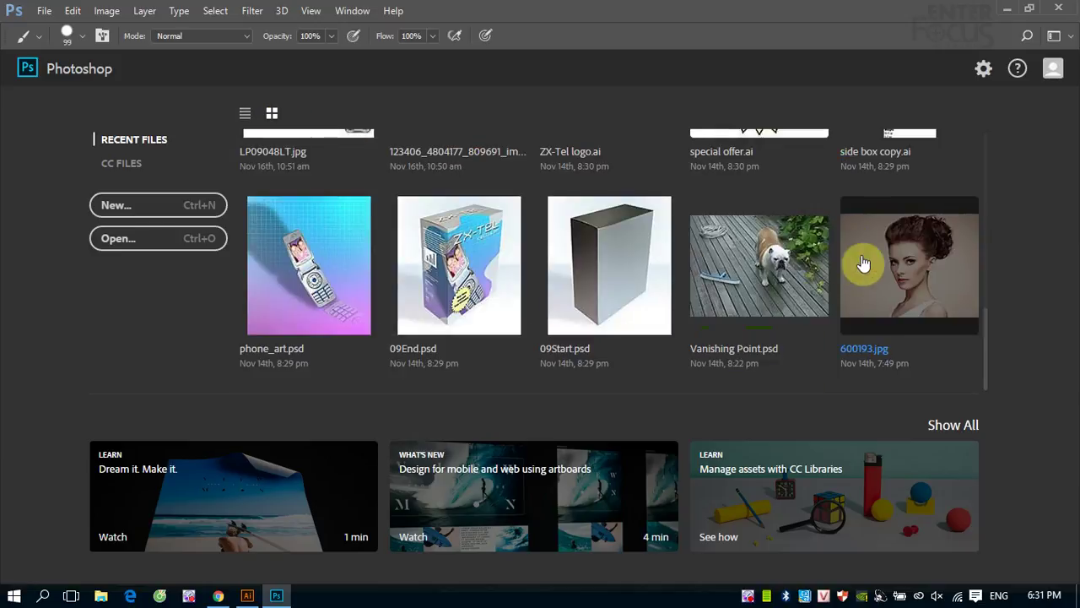
scroll(856, 265, "up", 5)
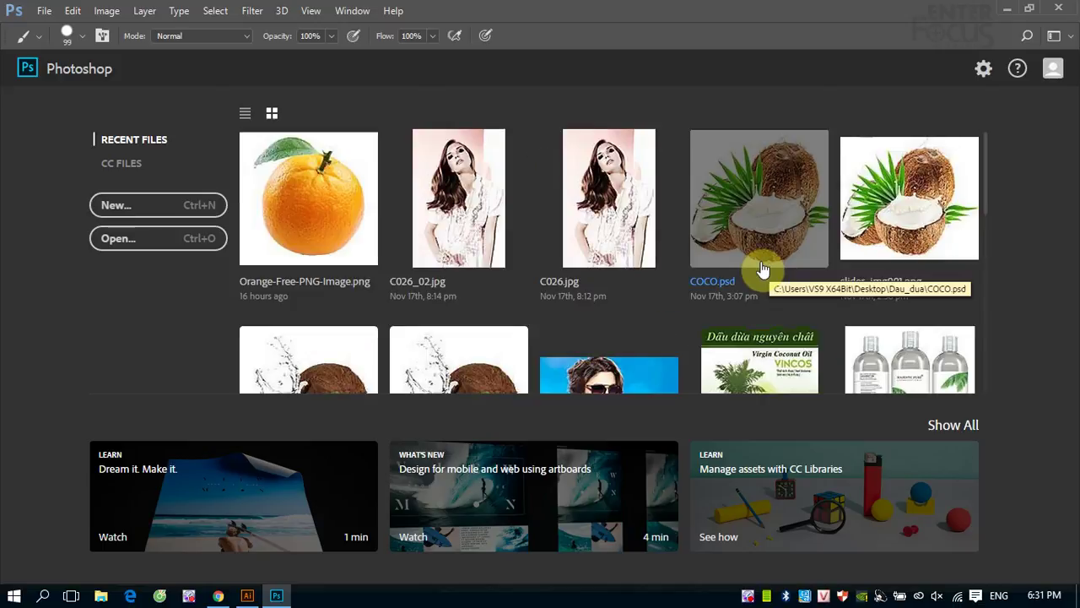
left_click(295, 226)
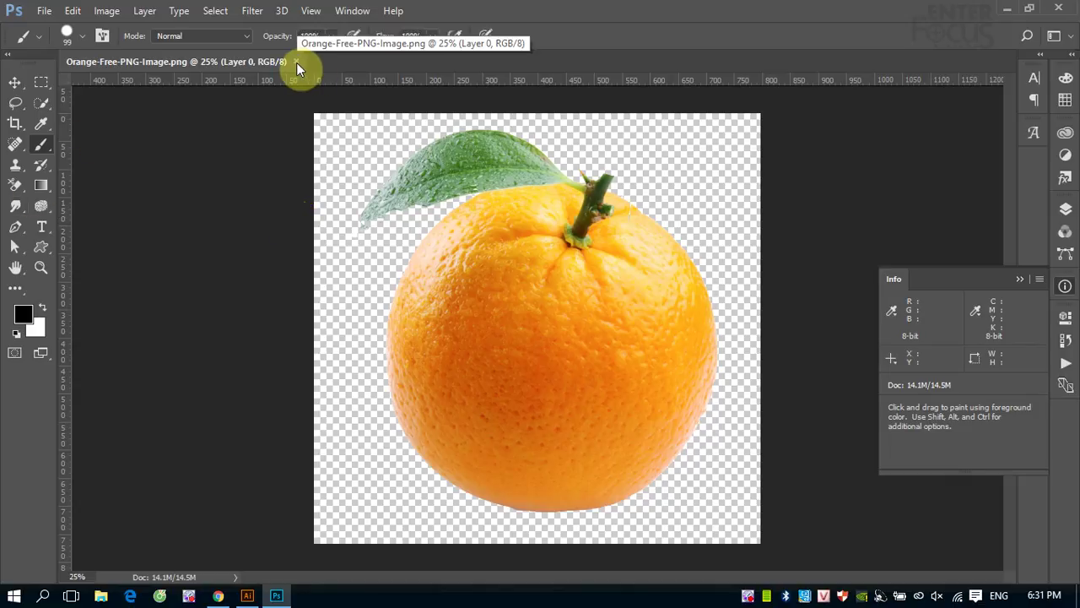
left_click(296, 63)
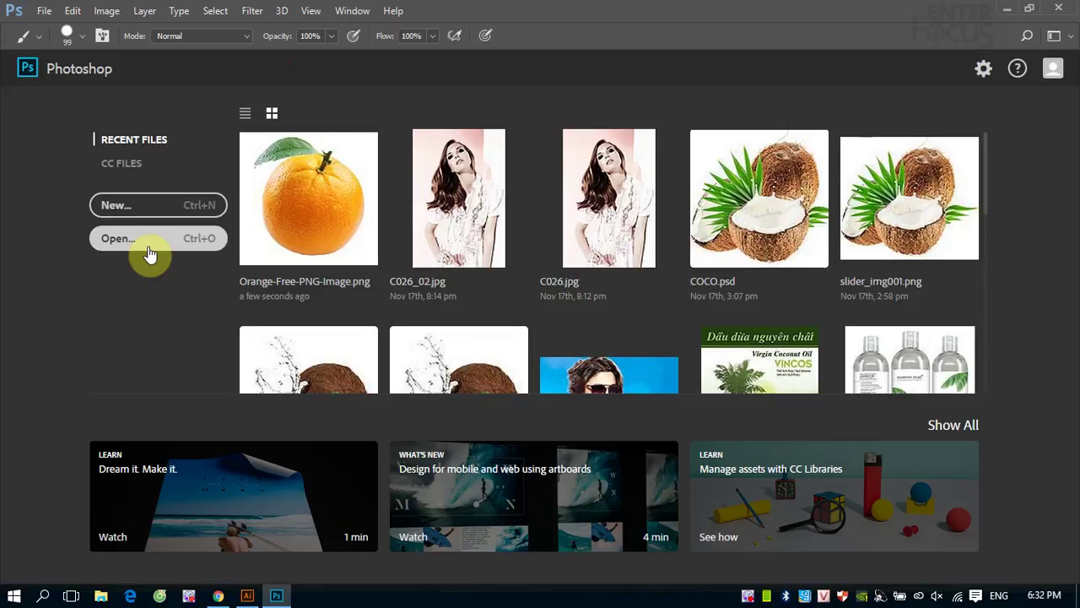
left_click(118, 243)
left_click(118, 241)
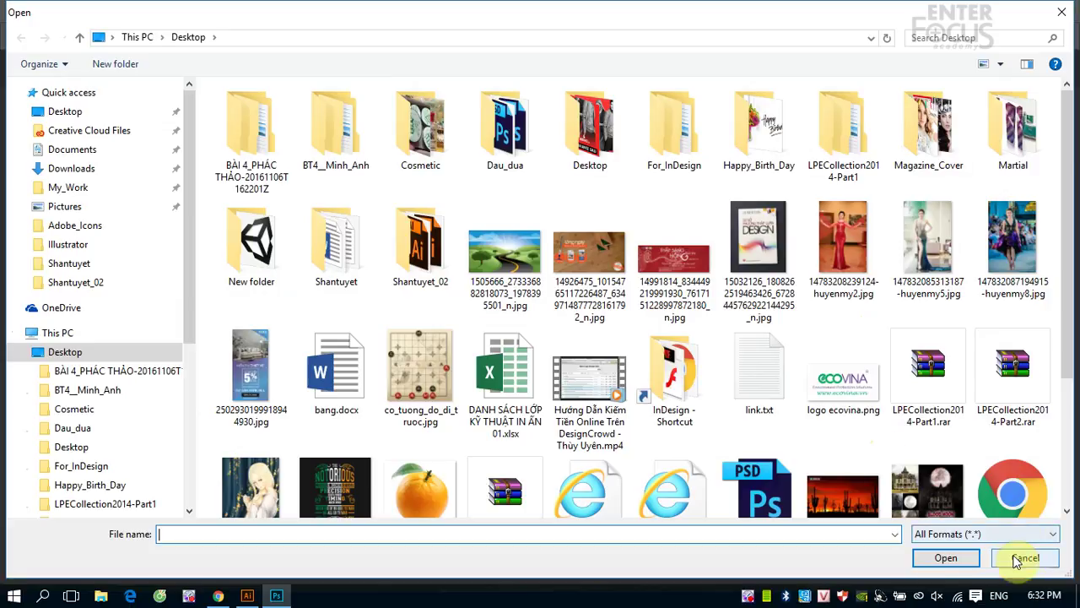
left_click(1025, 557)
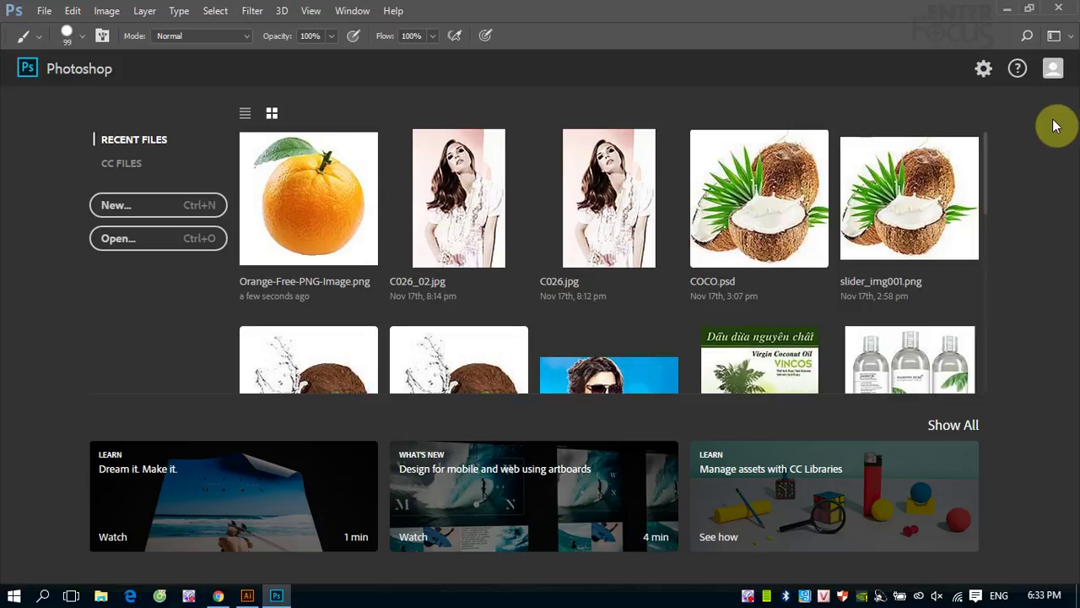
Step: Switch to the Essentials workspace and collapse the floating Info panel
left_click(1055, 36)
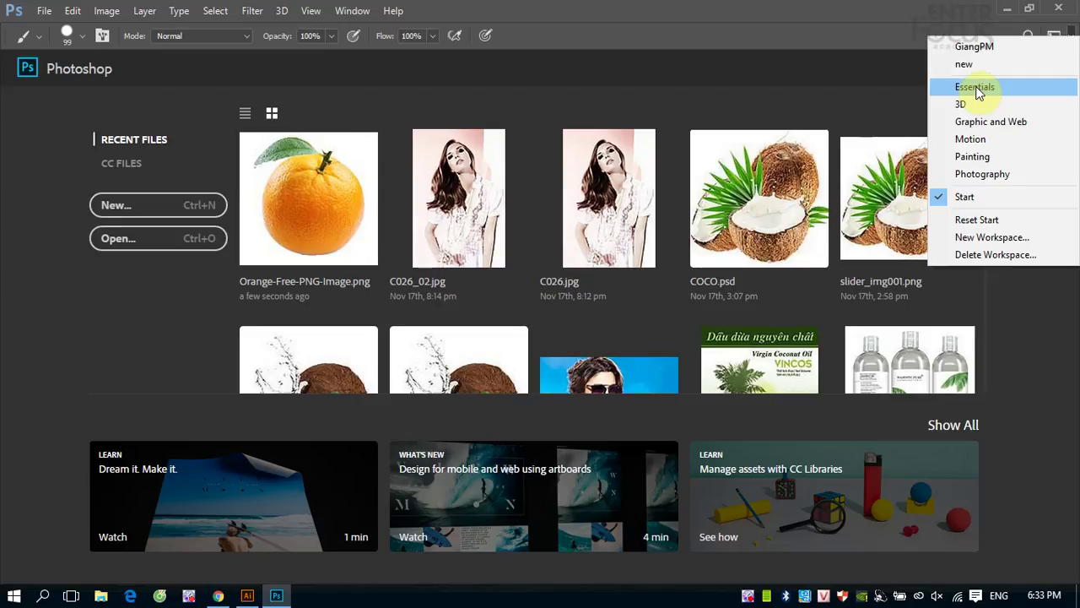
left_click(979, 87)
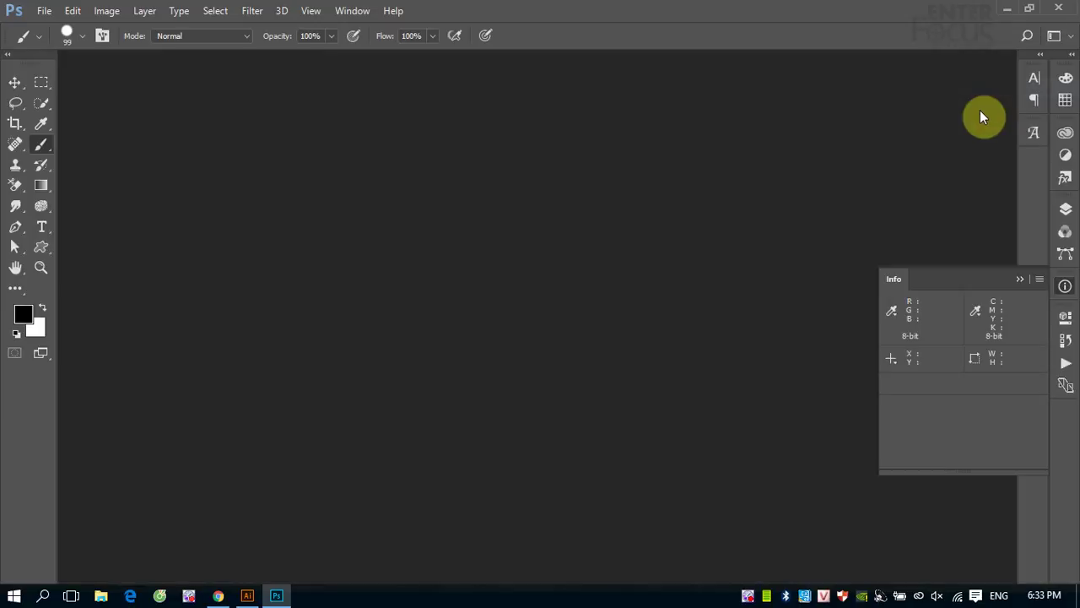
left_click(1019, 279)
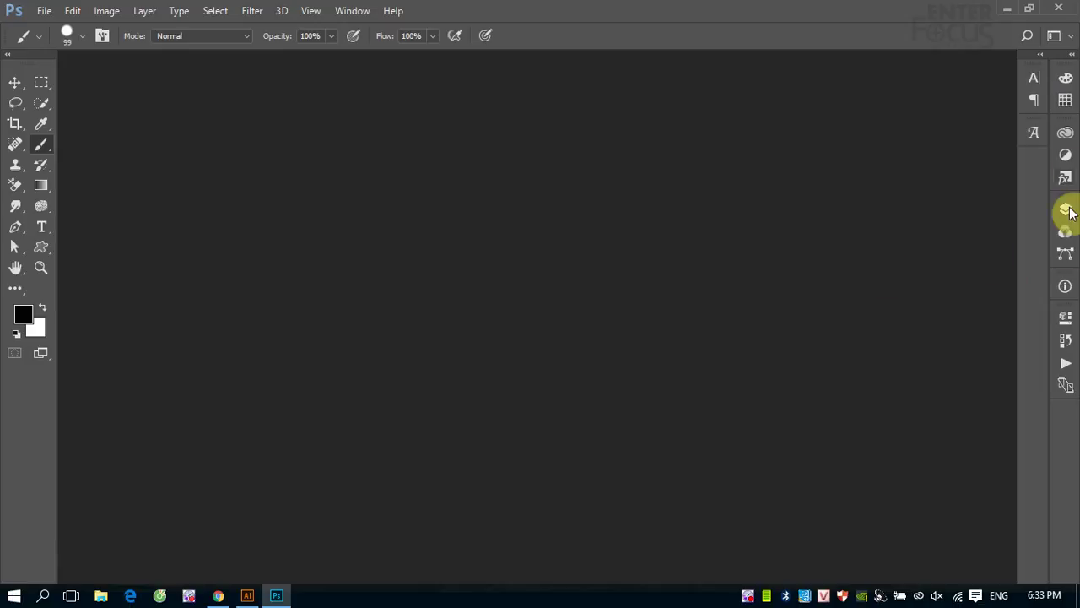
Step: Try the 3D, Graphic and Web, and Motion workspaces in turn
left_click(1068, 37)
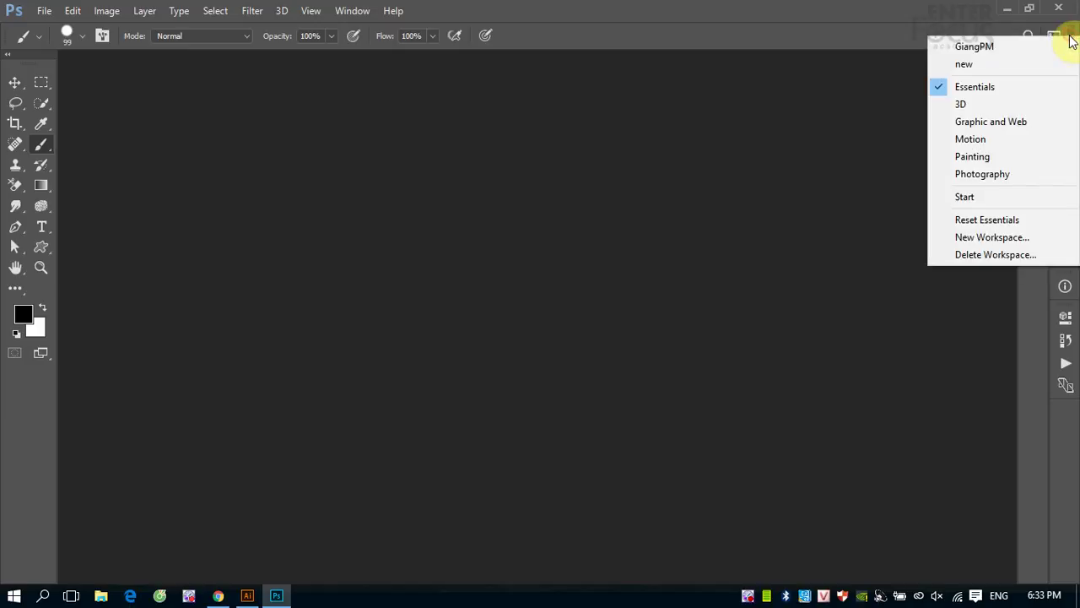
left_click(1005, 104)
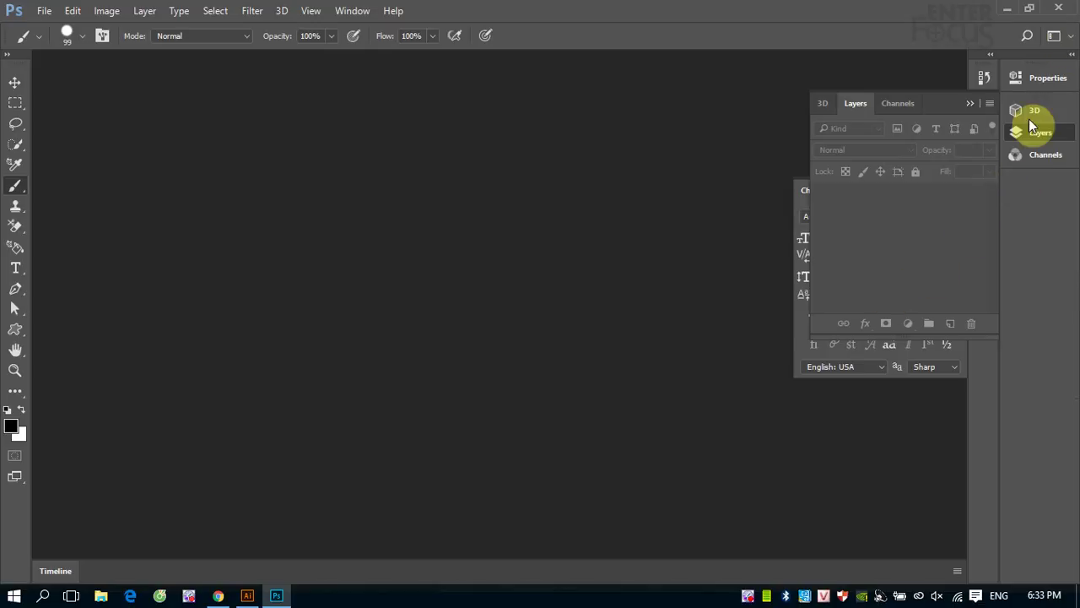
left_click(1068, 37)
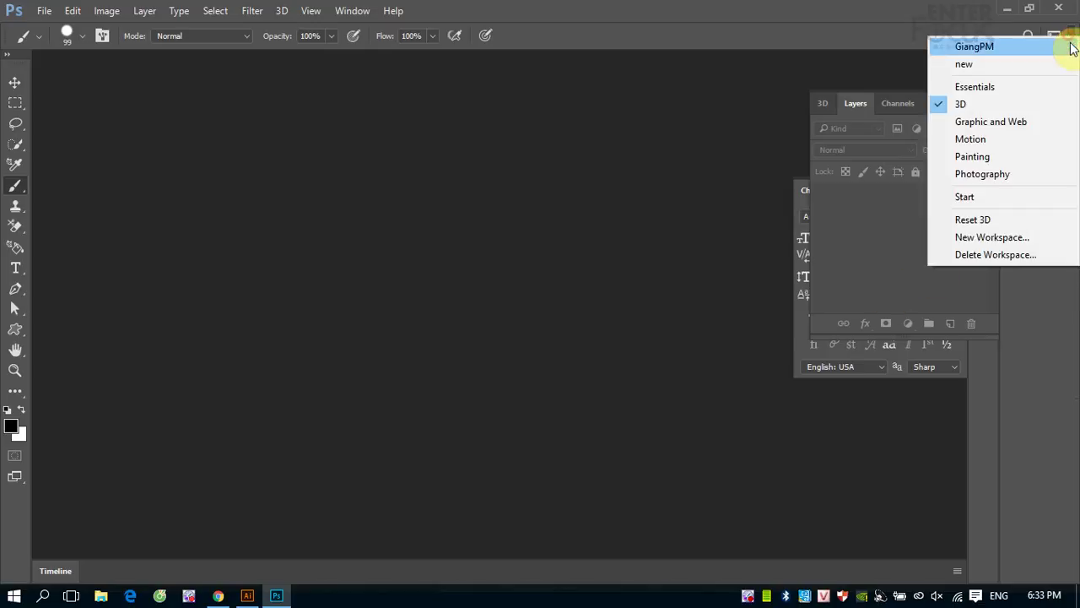
left_click(1016, 123)
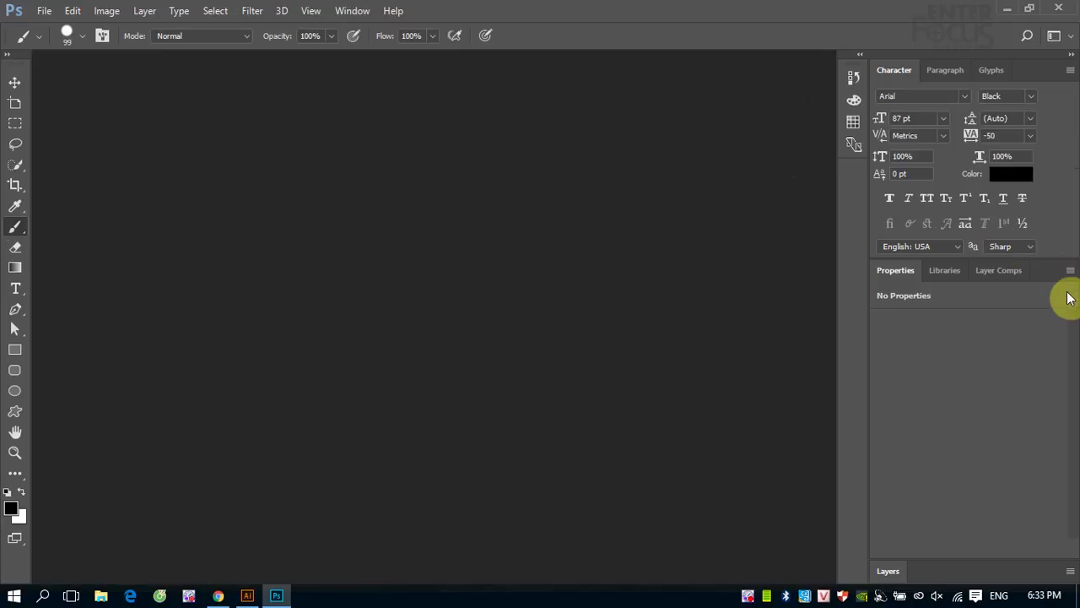
left_click(1054, 35)
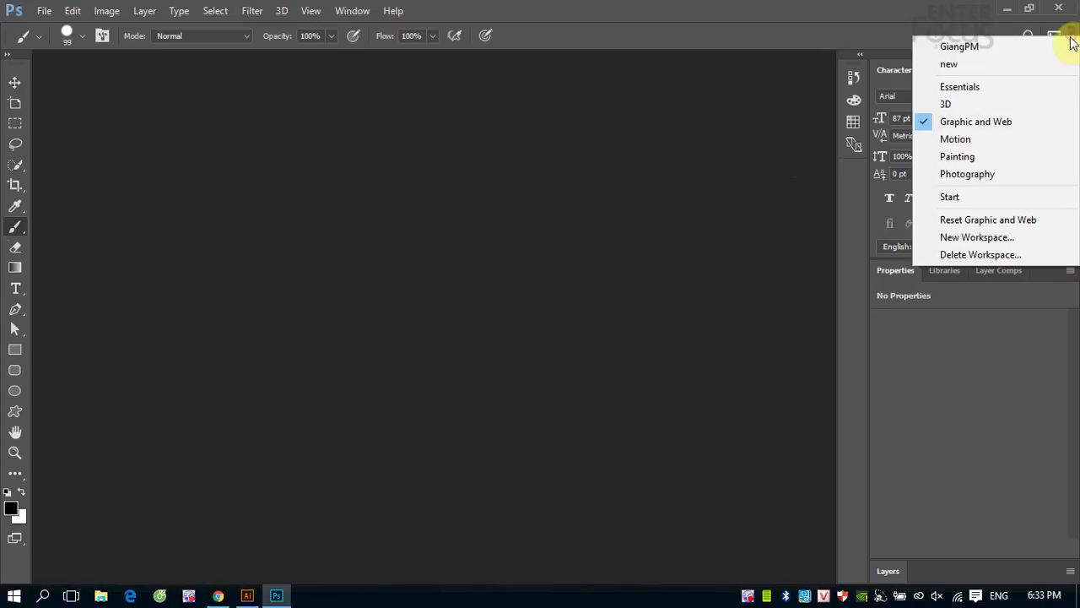
left_click(984, 145)
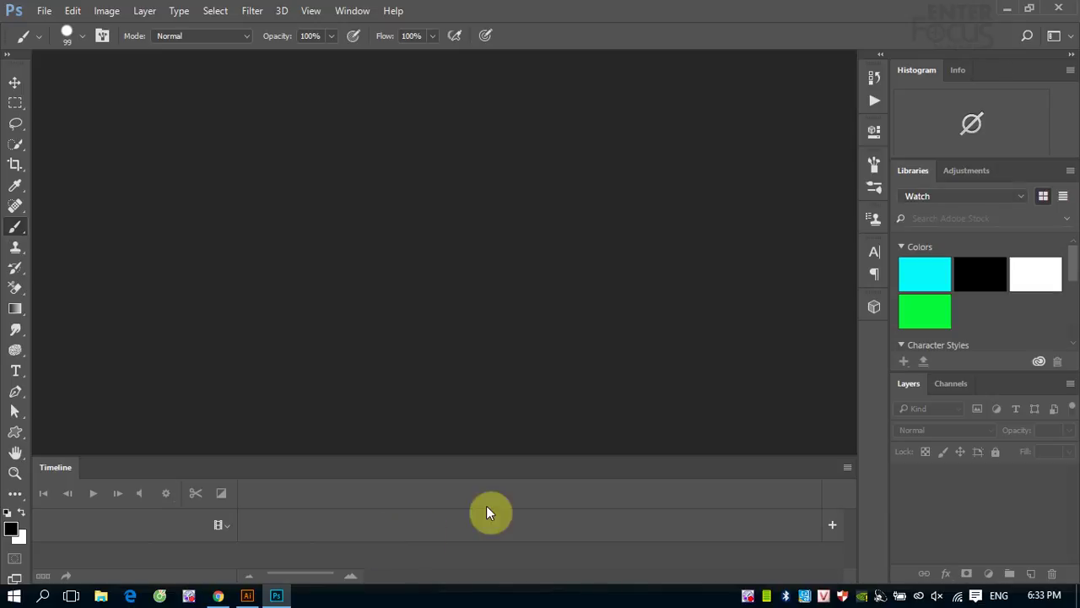
Step: Switch to the Painting workspace, then settle on Photography
left_click(1072, 37)
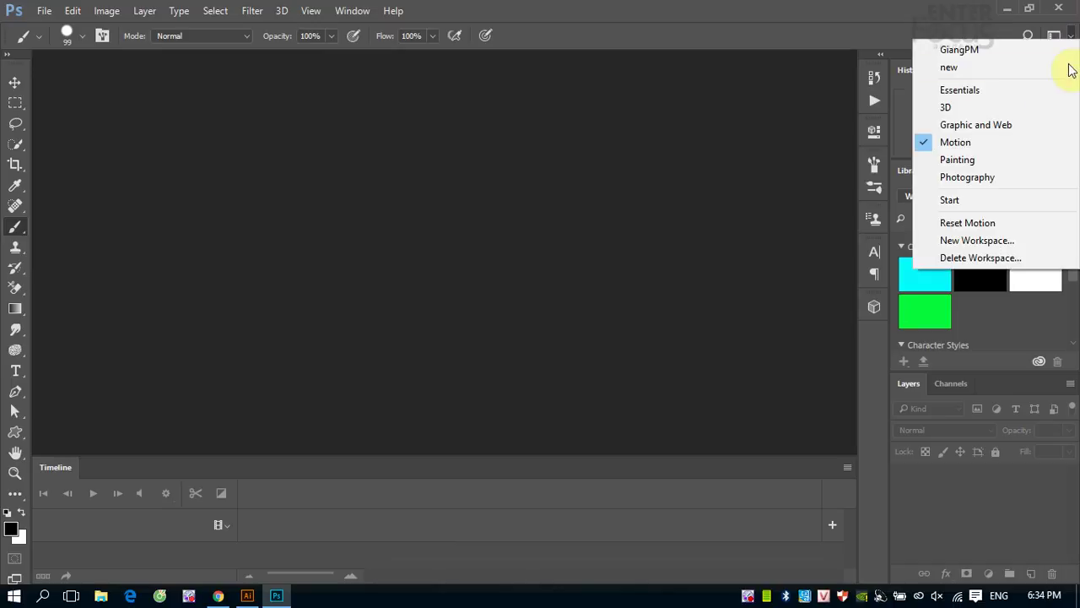
left_click(963, 158)
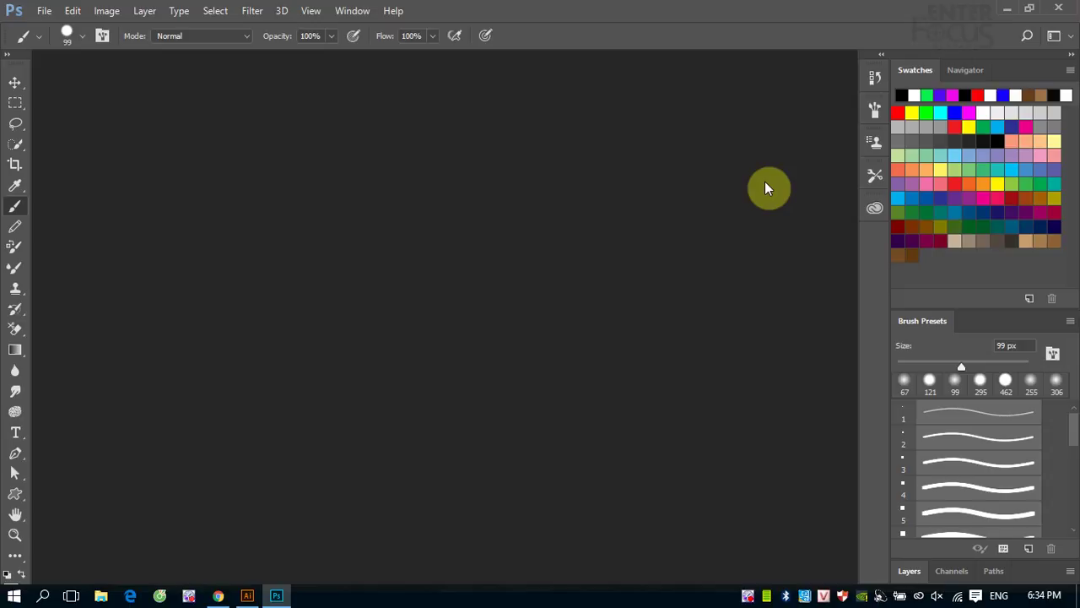
left_click(1072, 38)
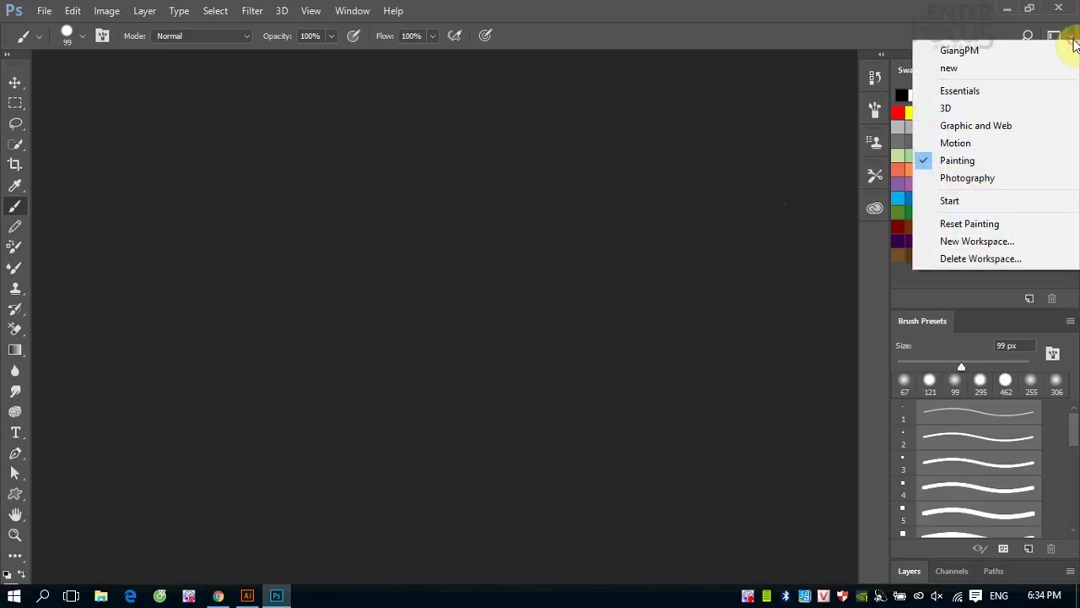
left_click(991, 178)
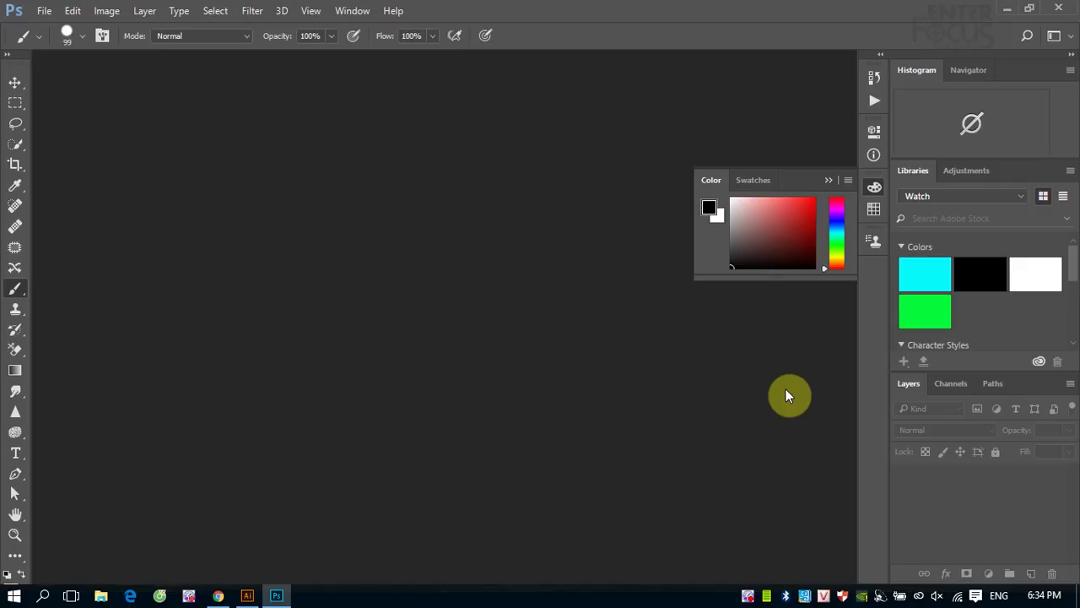
left_click(1055, 36)
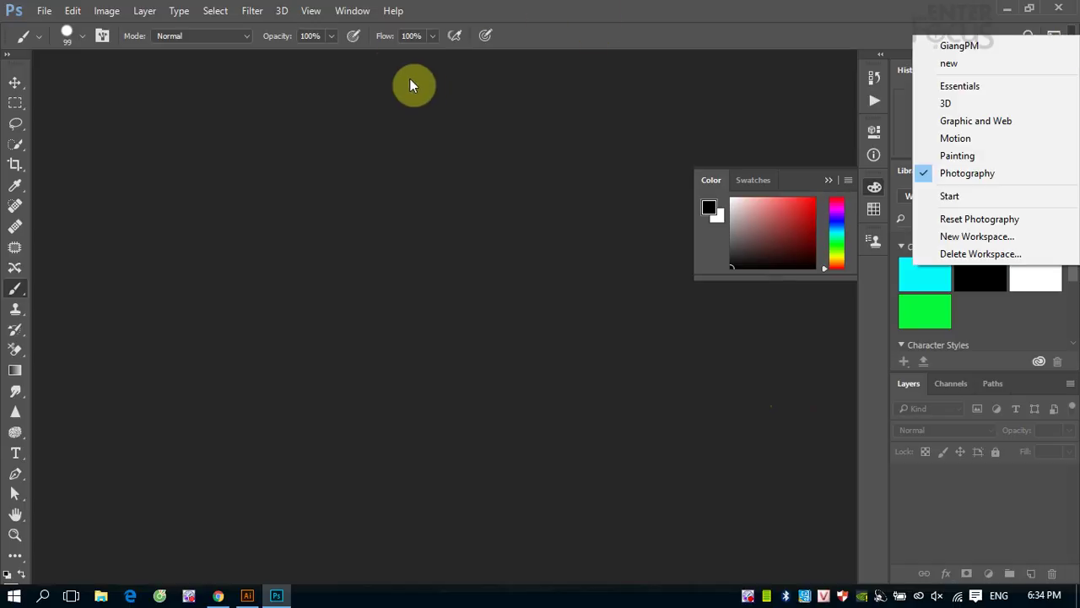
Step: Uncheck Color in the Window menu to hide the floating Color panel
left_click(351, 11)
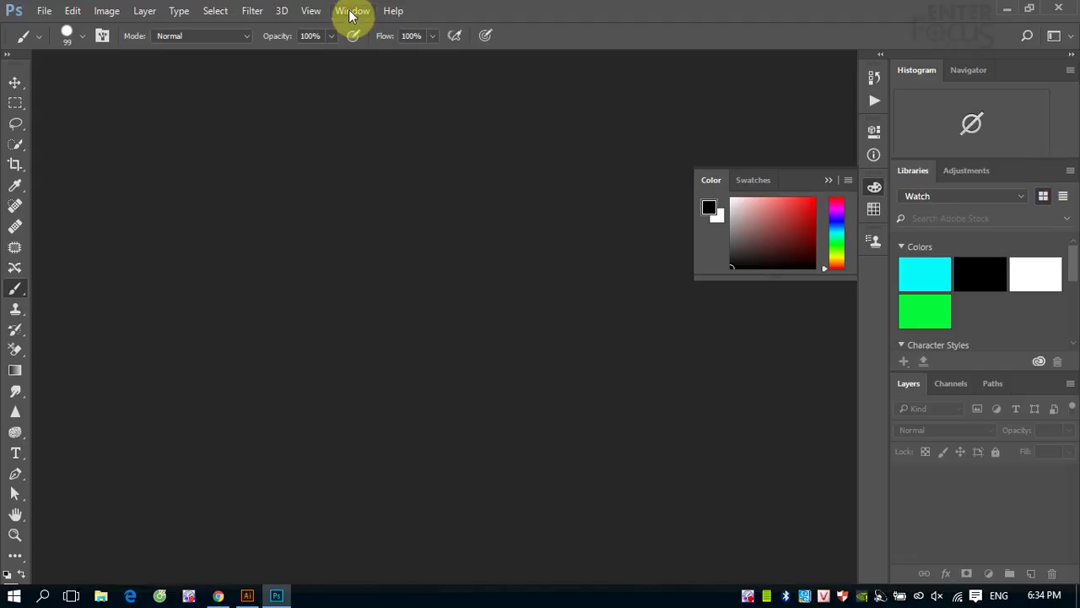
left_click(351, 12)
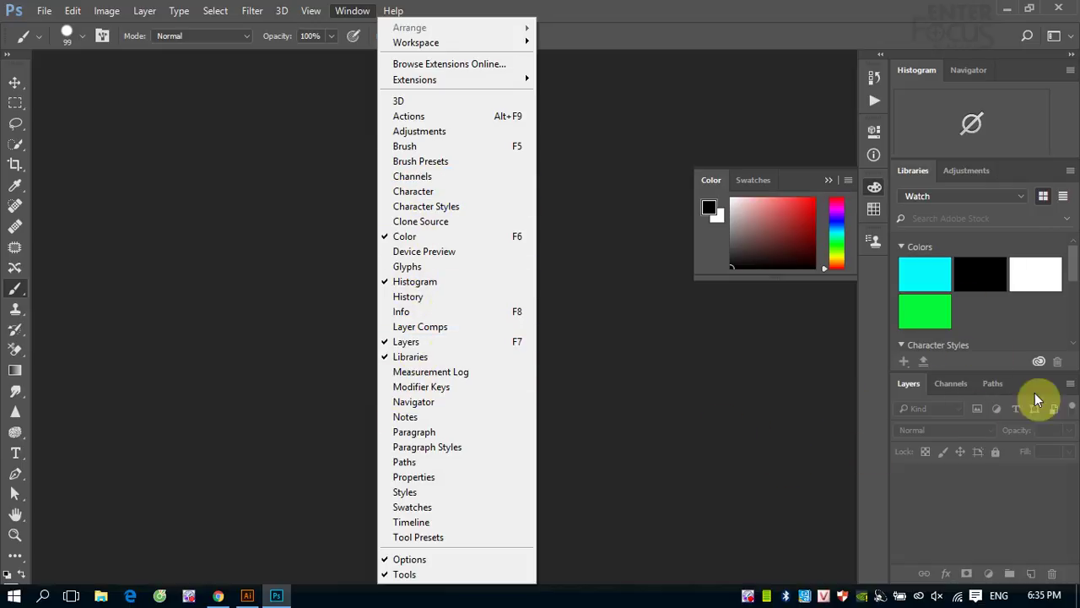
left_click(830, 183)
left_click(828, 182)
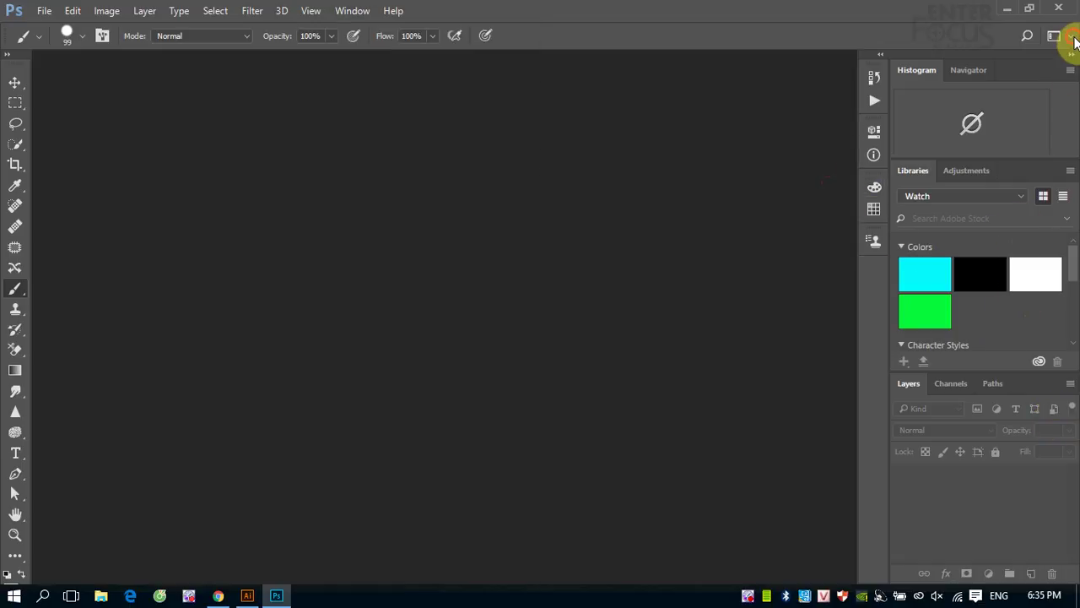
left_click(1074, 40)
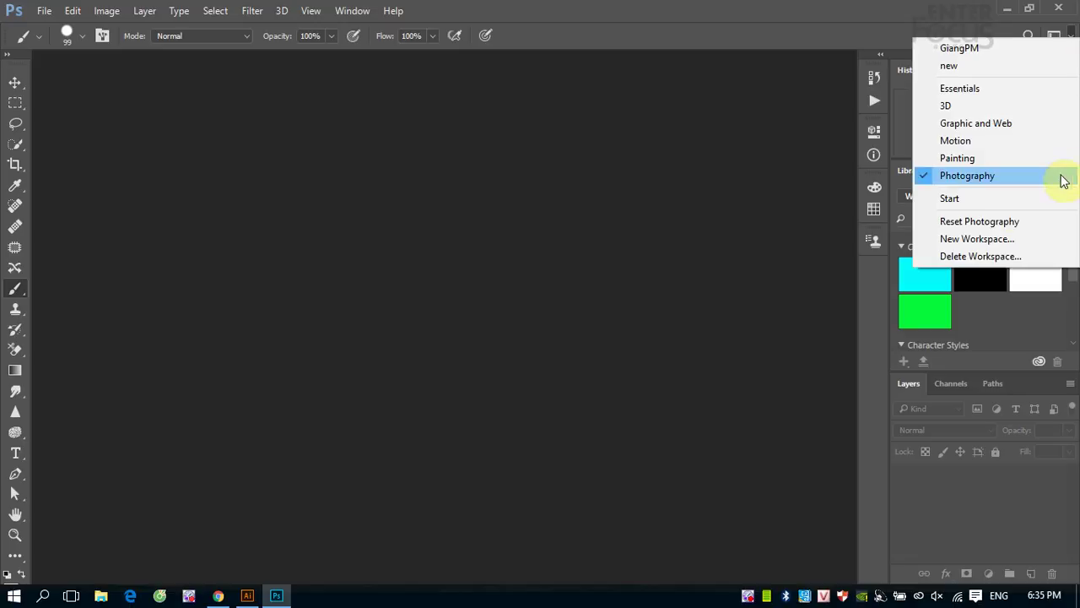
left_click(967, 245)
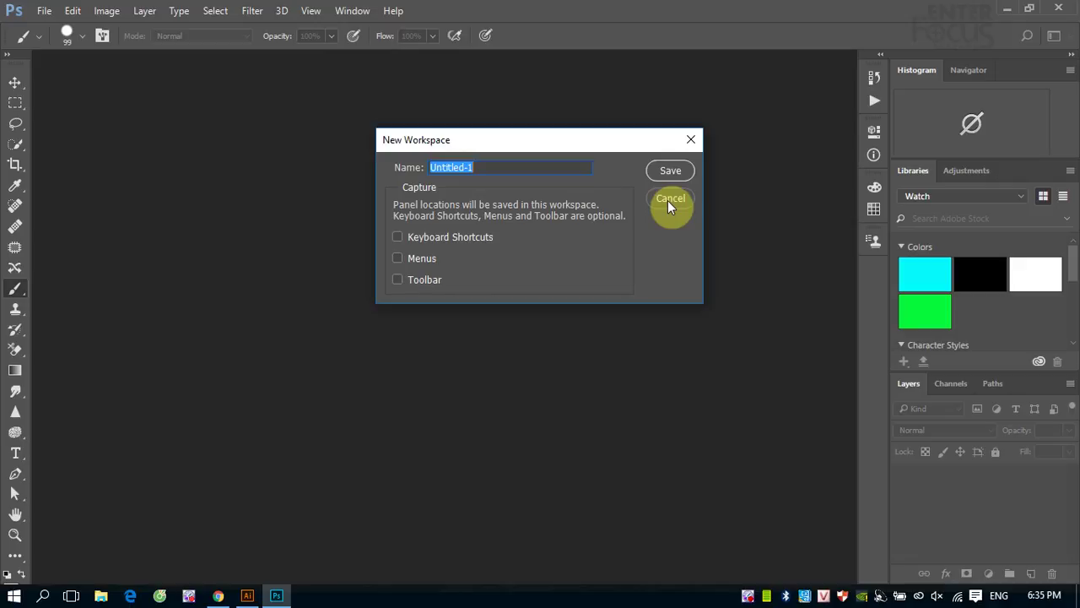
left_click(670, 199)
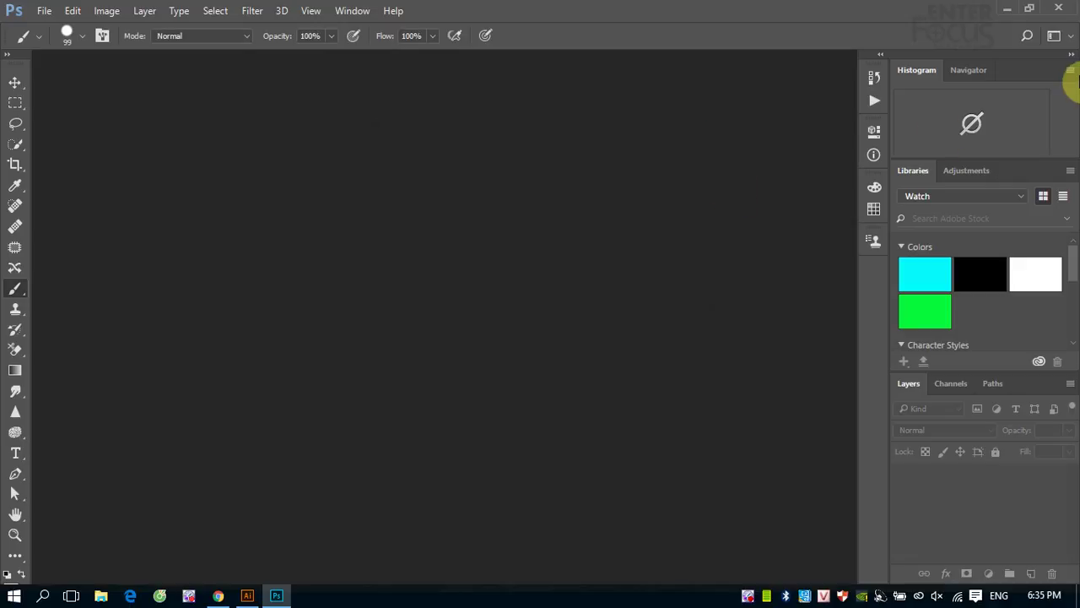
left_click(1073, 38)
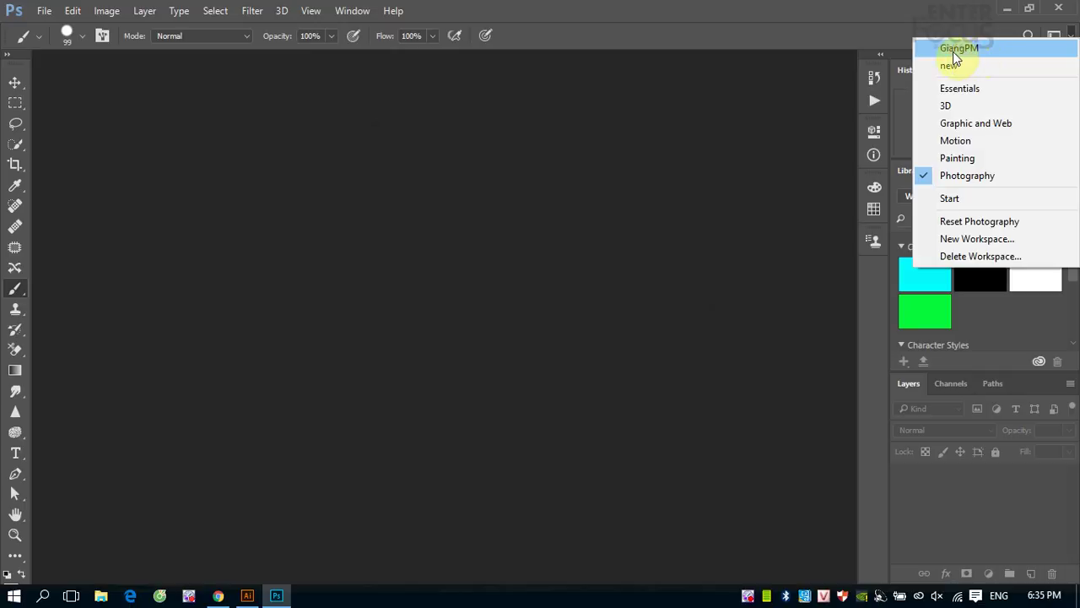
Step: Activate the custom saved workspace, which shows no toolbar or panels
left_click(952, 49)
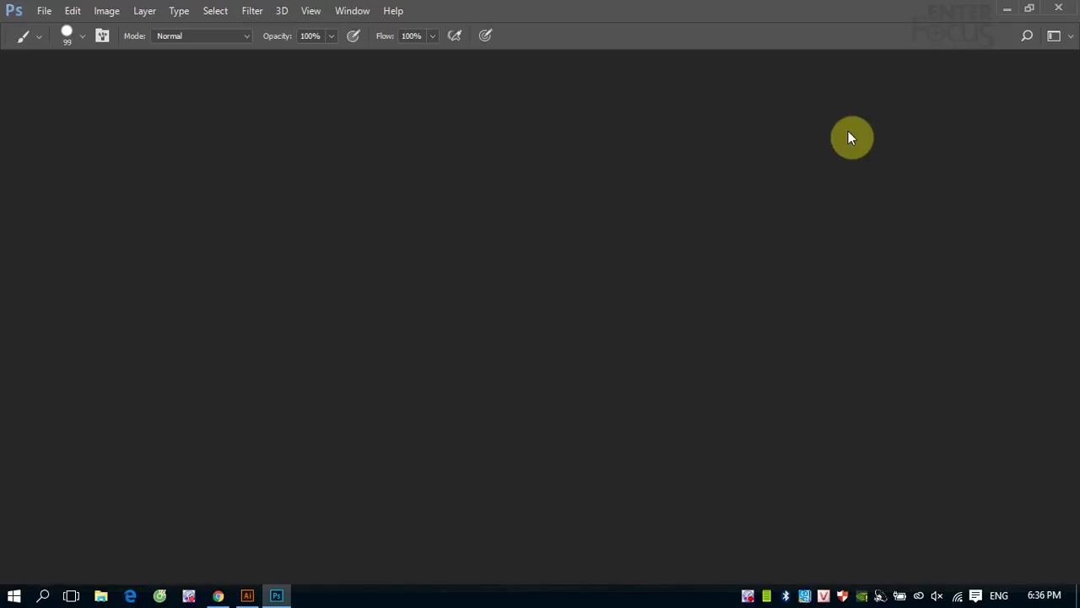
left_click(1068, 36)
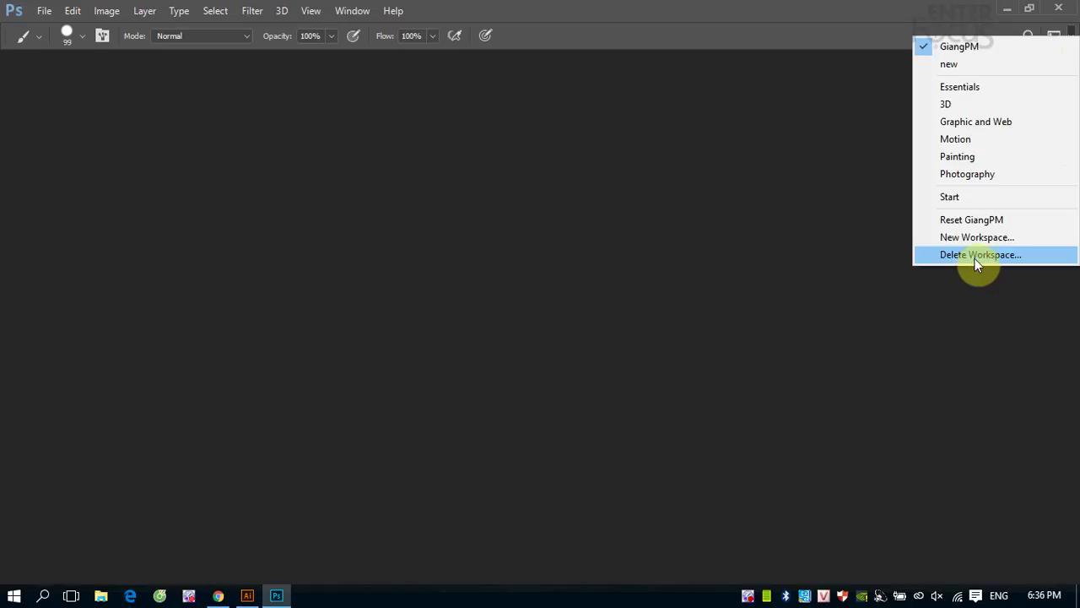
Step: Select Essentials, then use Reset Essentials to restore its toolbar and docked panels
left_click(984, 87)
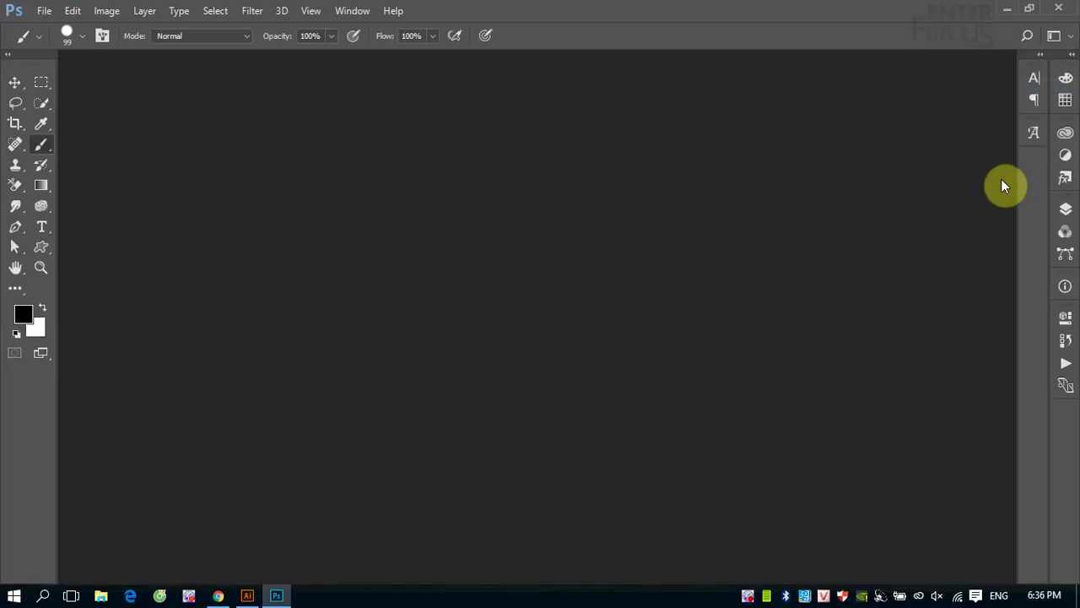
left_click(1054, 37)
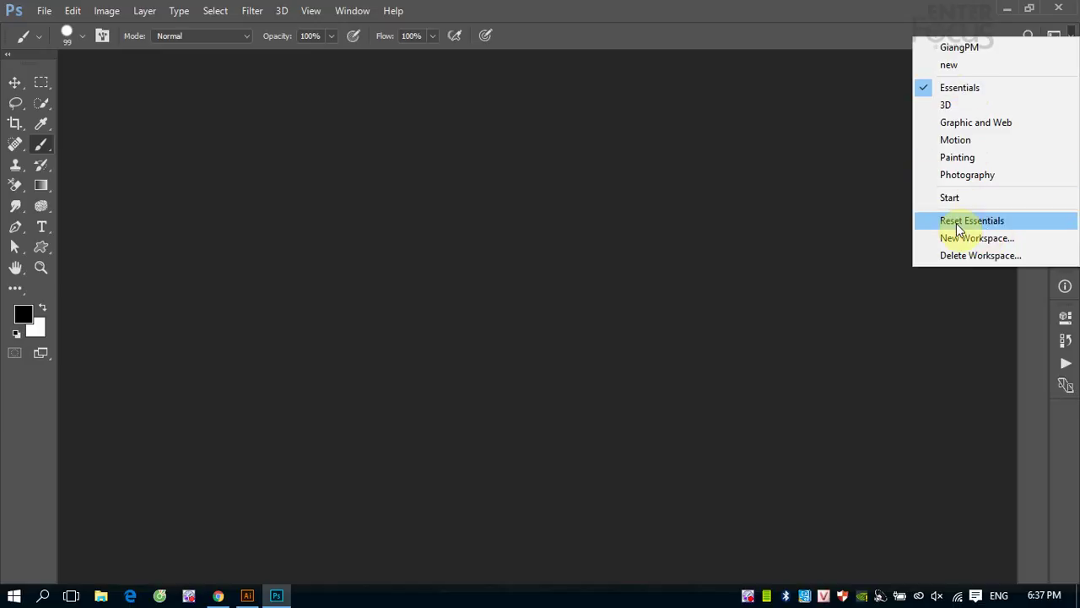
left_click(672, 204)
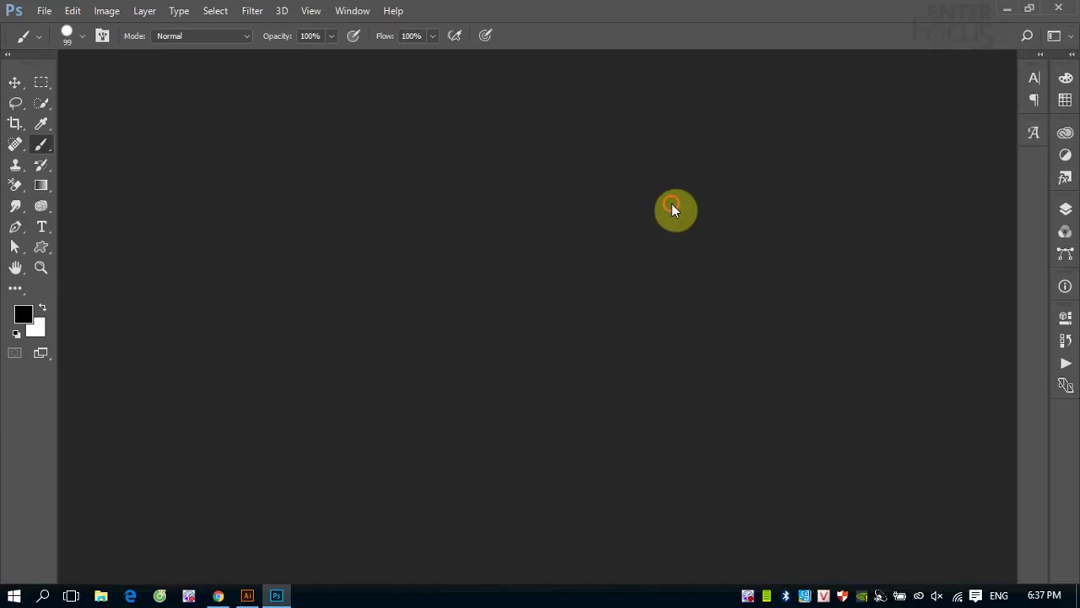
left_click(1055, 35)
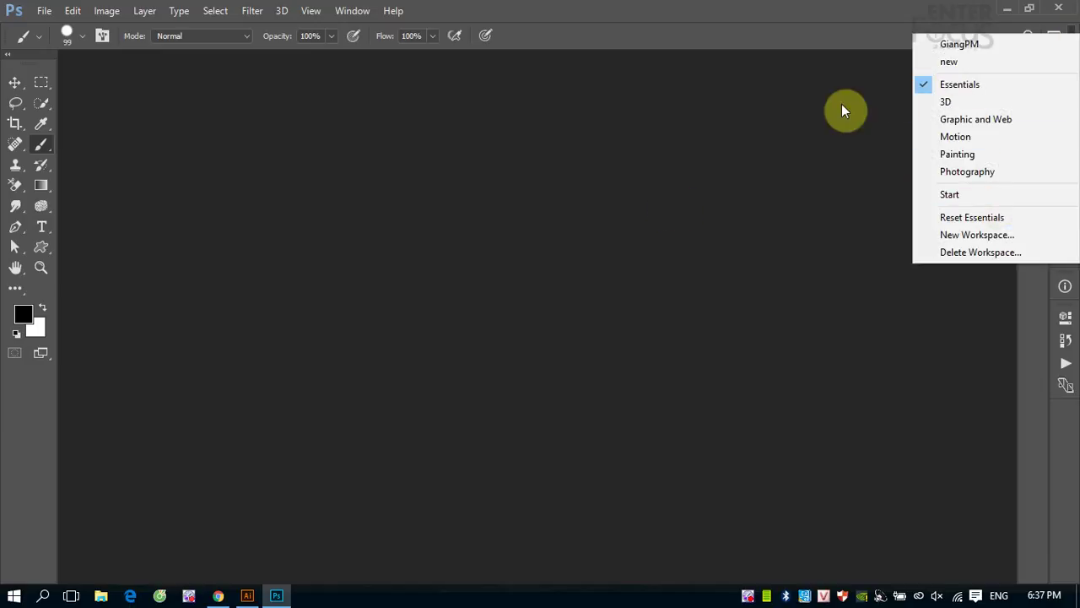
left_click(709, 198)
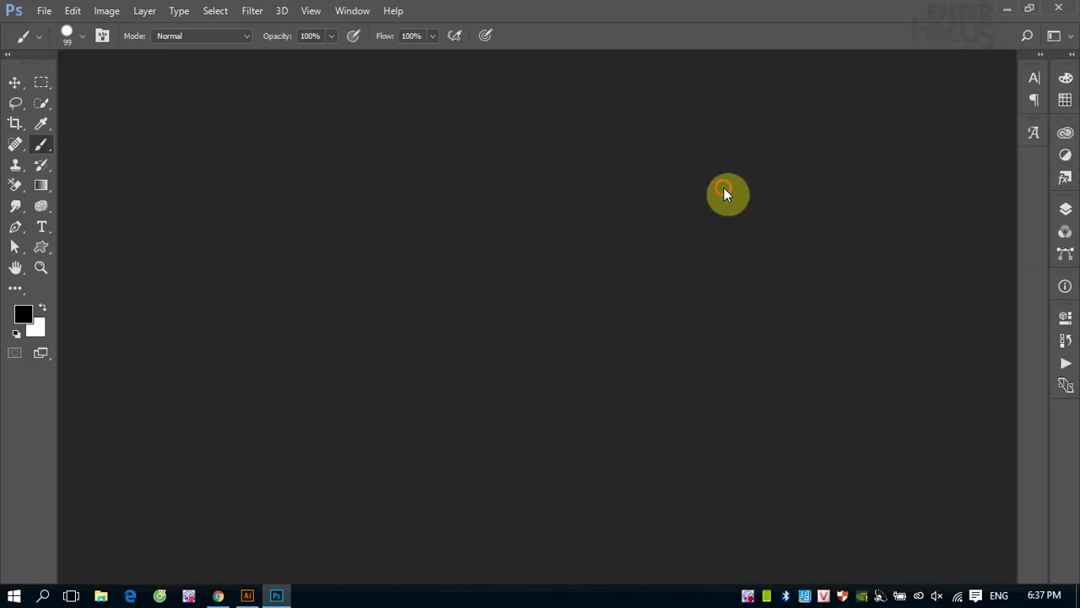
left_click(73, 11)
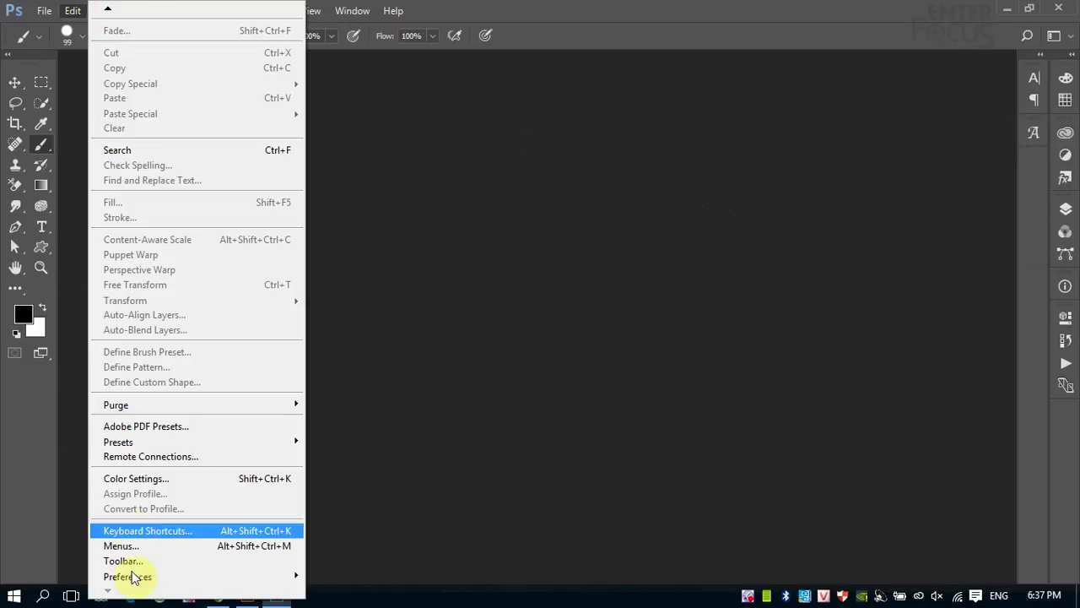
mouse_move(128, 576)
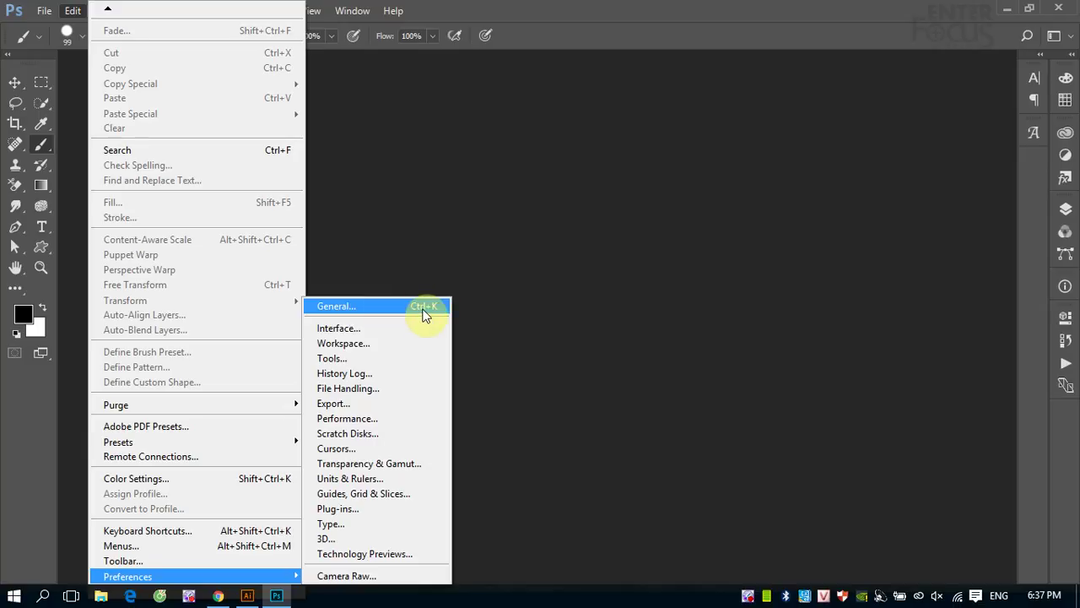
left_click(425, 310)
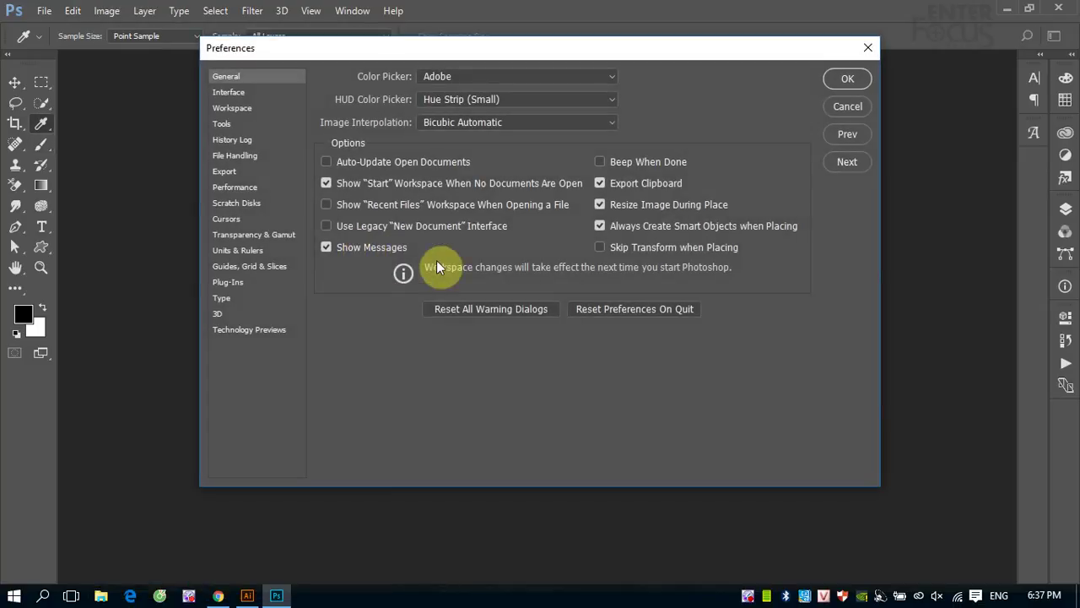
left_click_drag(455, 49, 446, 84)
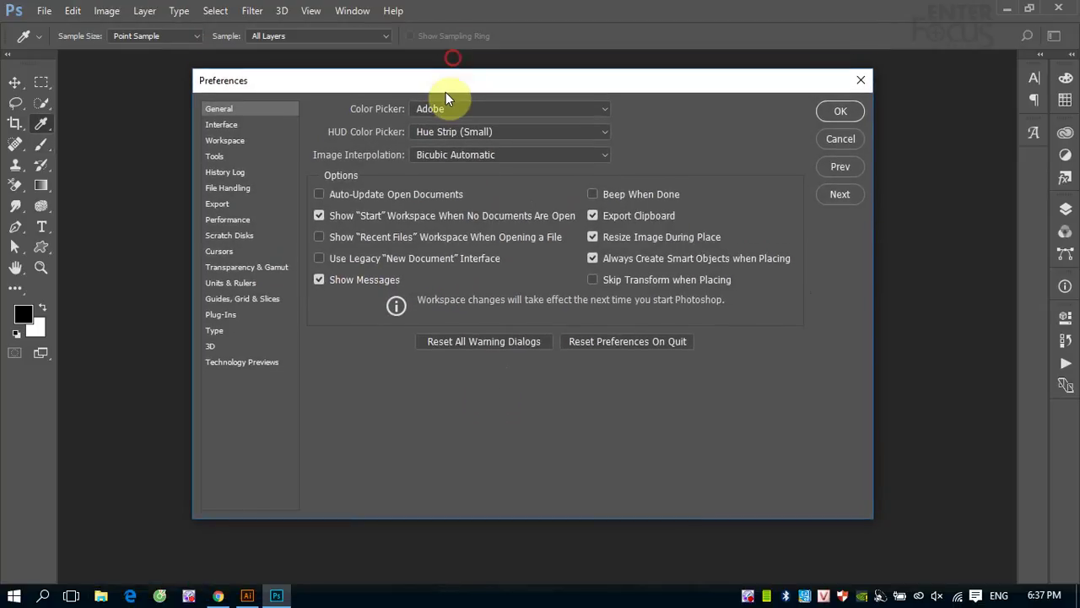
left_click(228, 128)
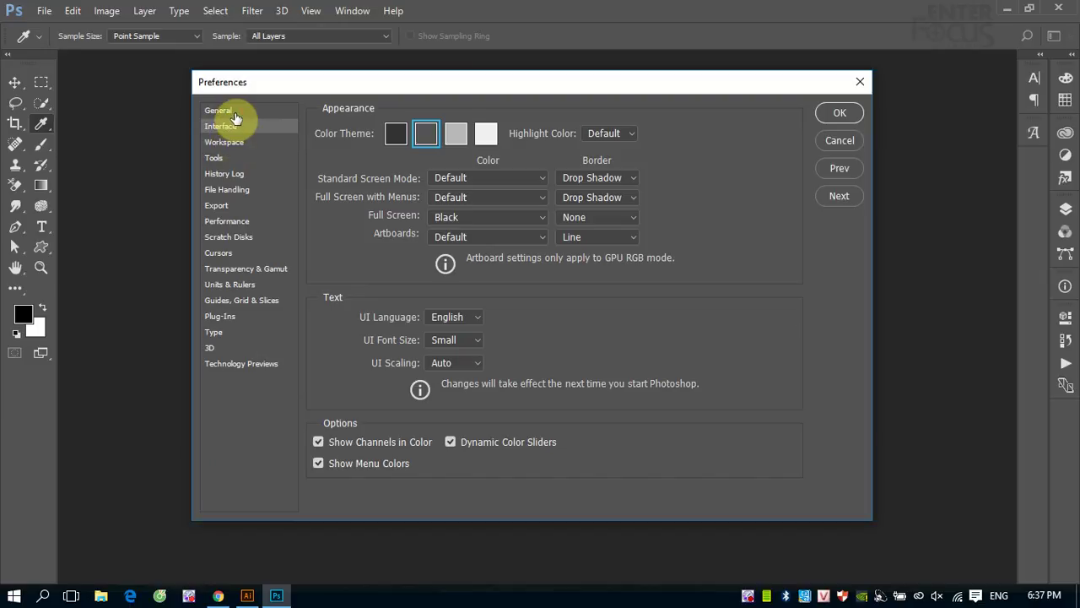
left_click(234, 112)
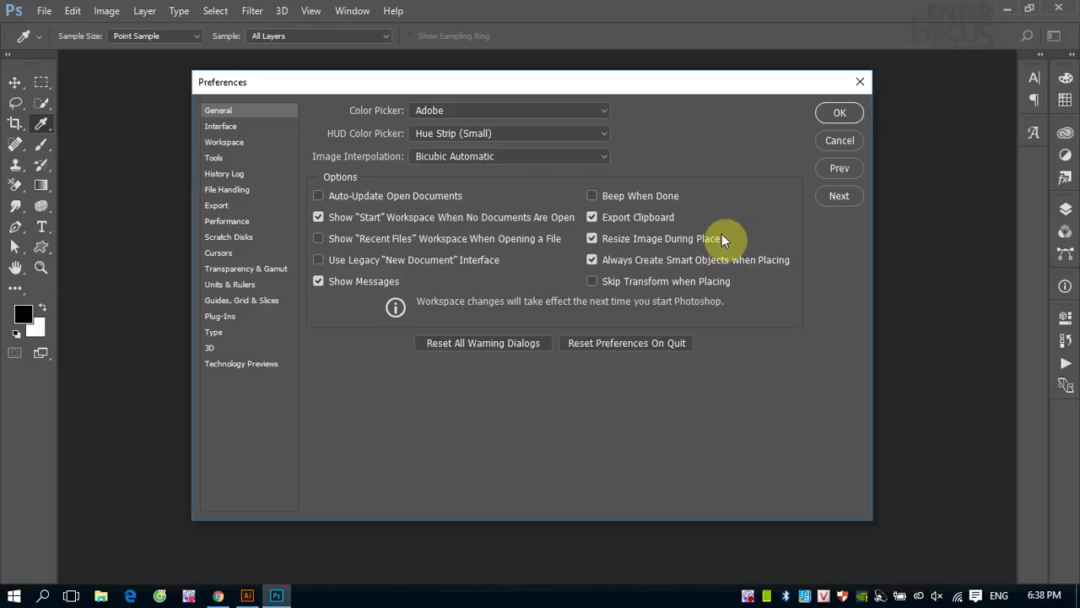
left_click(220, 127)
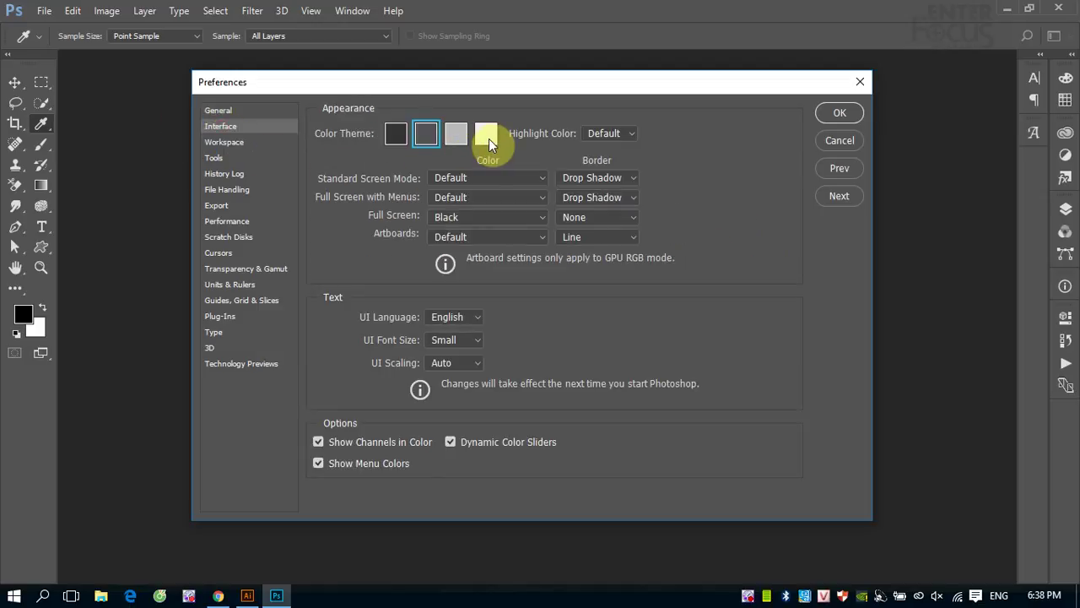
Step: Try all four colour themes, keep the medium-dark one, then show General preferences
left_click(489, 135)
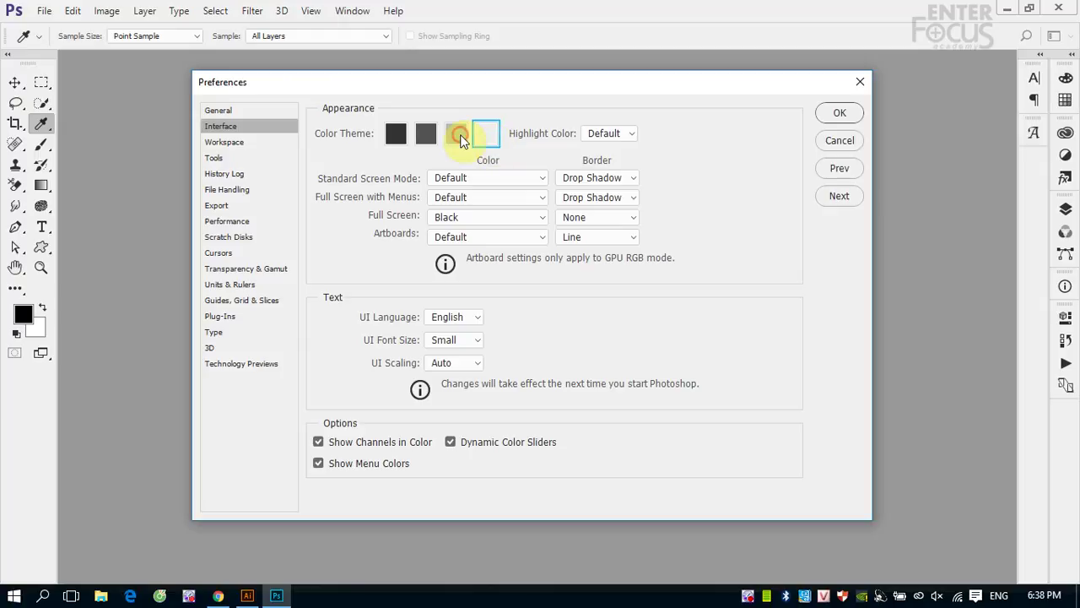
left_click(455, 135)
left_click(428, 135)
left_click(395, 133)
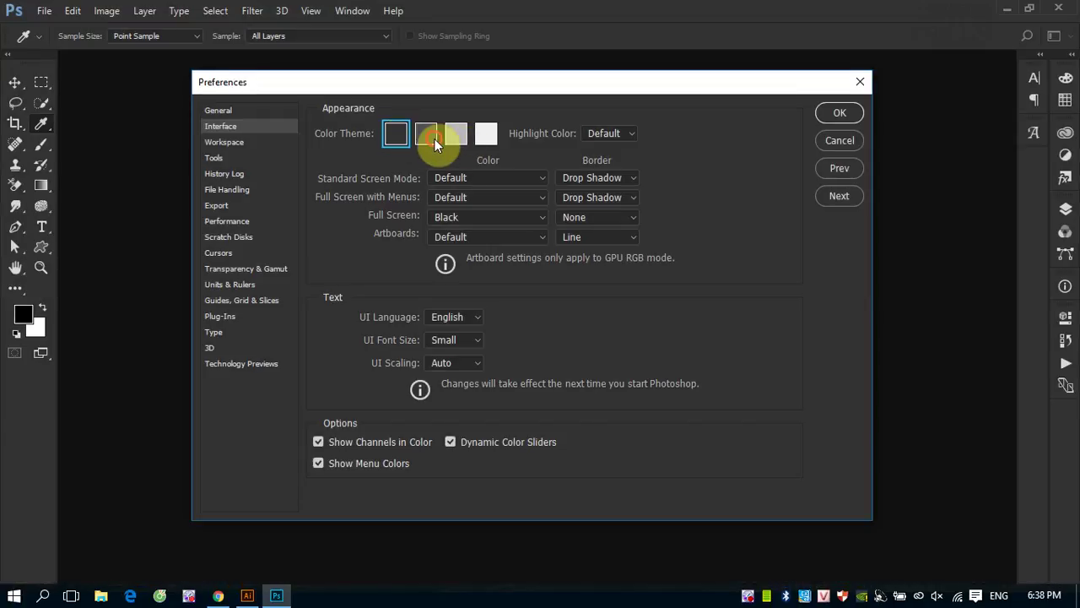
left_click(434, 139)
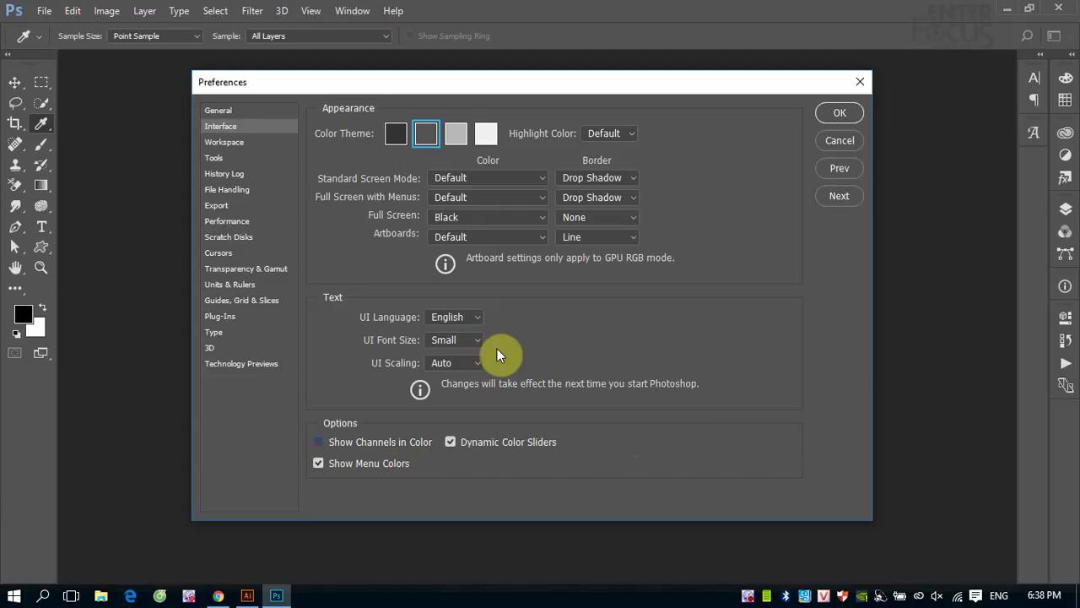
left_click(219, 111)
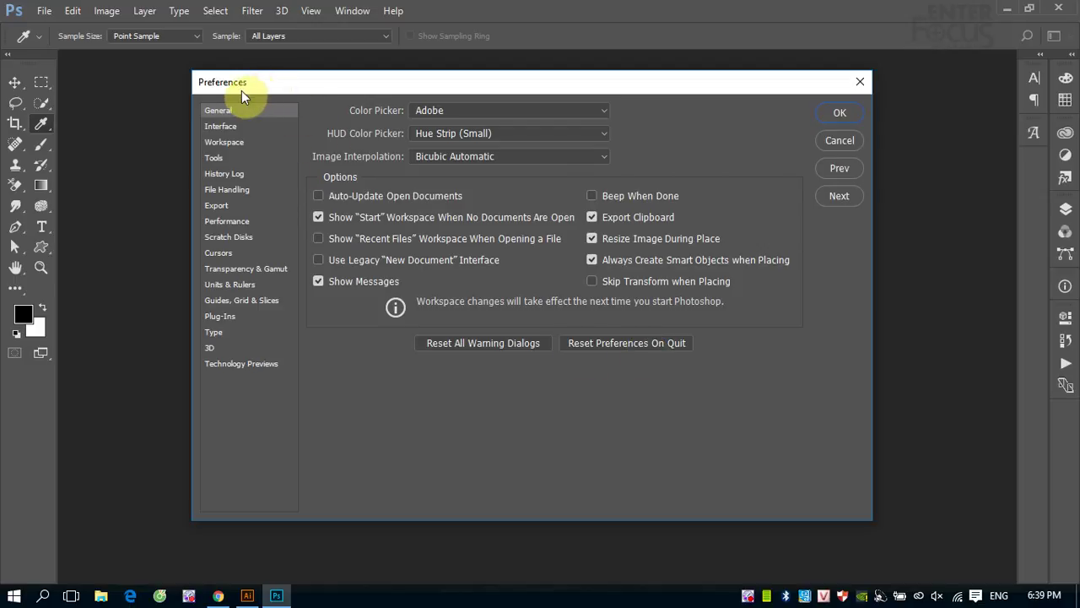
Step: Turn on Reset Preferences On Quit, confirm it, and close Preferences with OK
left_click(612, 345)
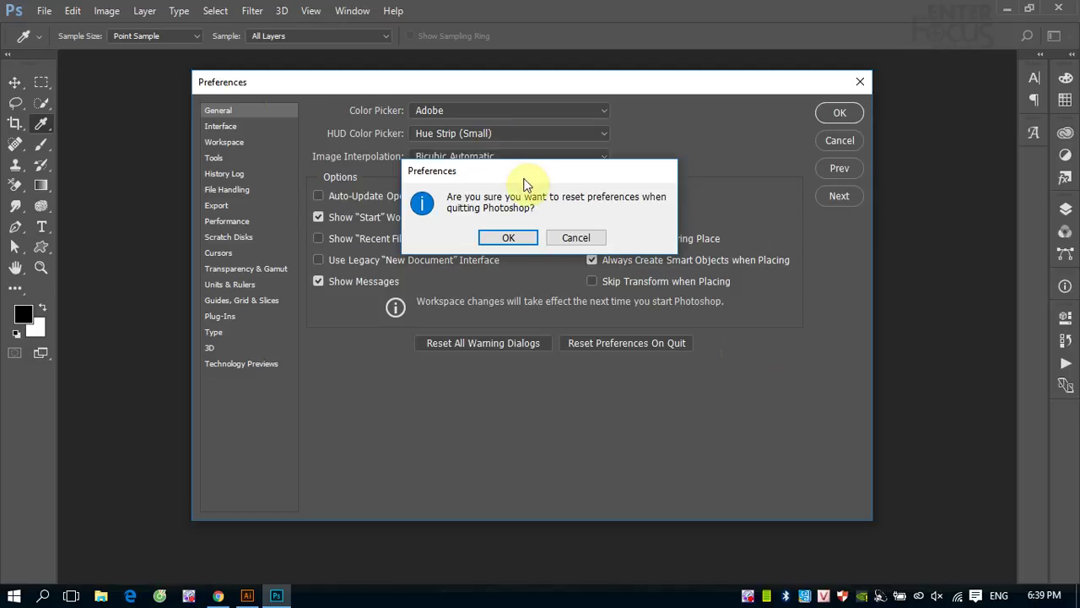
left_click(505, 238)
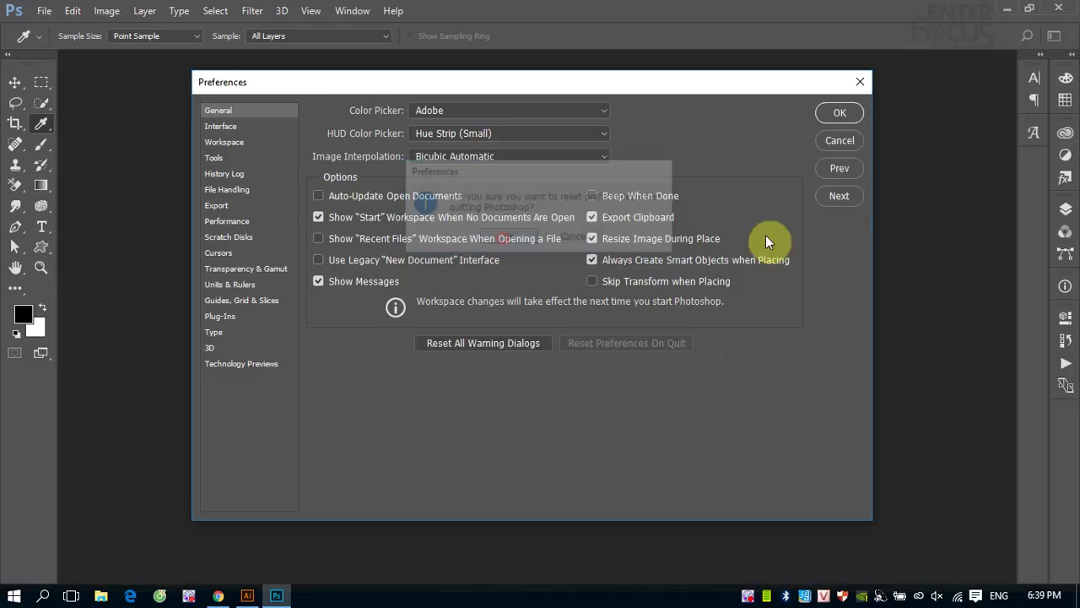
left_click(843, 115)
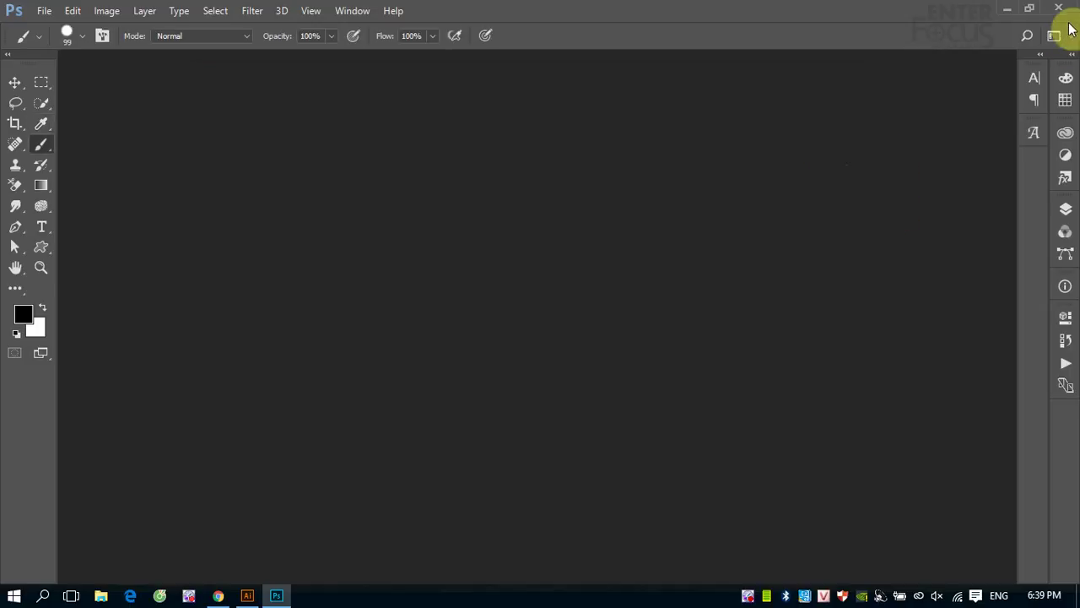
Step: Quit Photoshop and minimise Chrome and Illustrator to reveal the desktop
left_click(1063, 11)
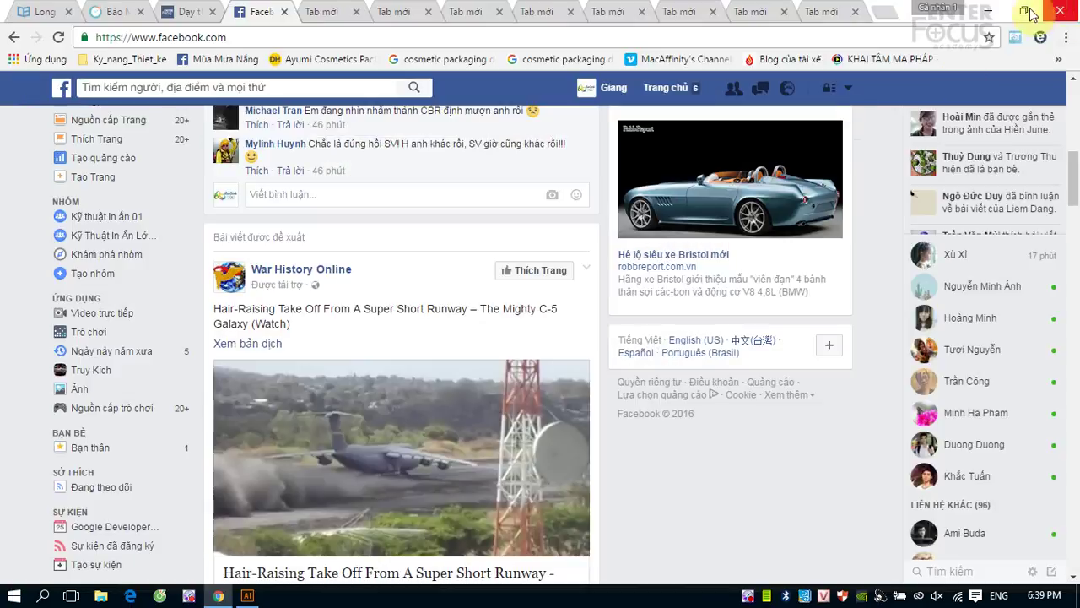
left_click(988, 10)
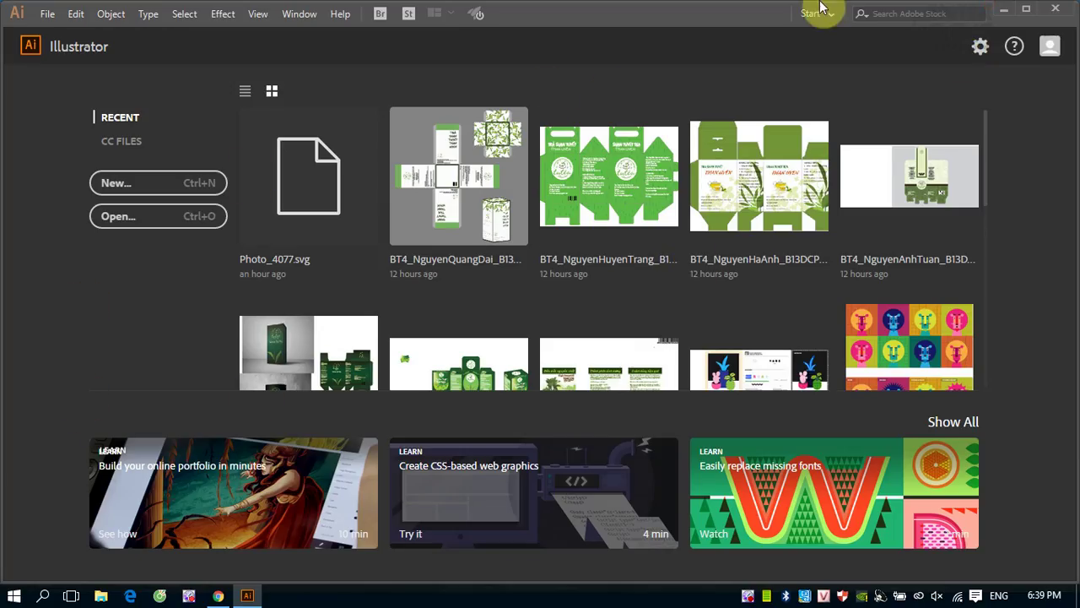
left_click(1004, 8)
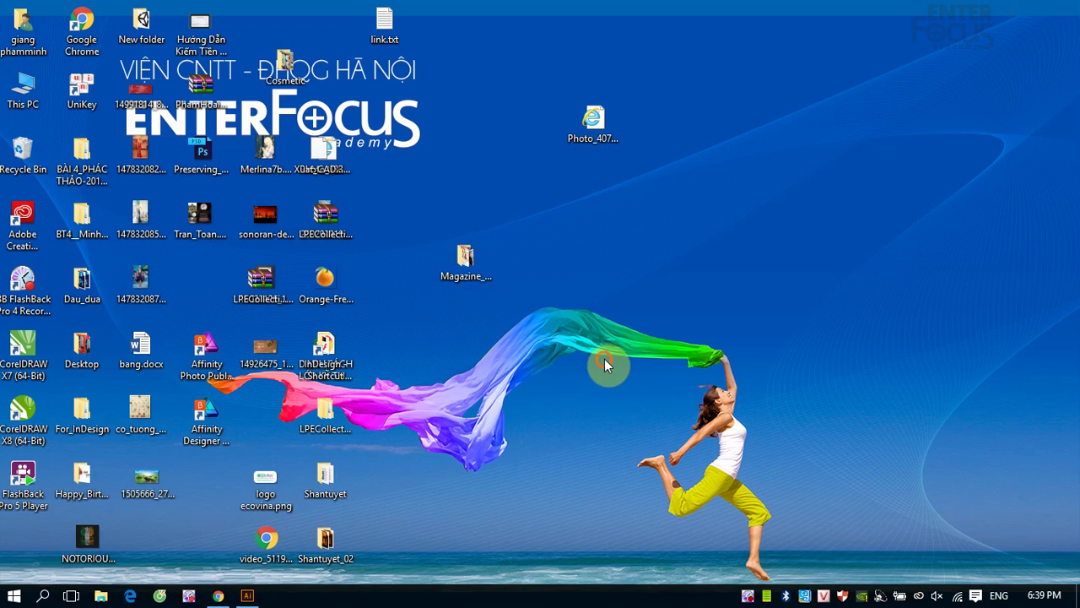
Step: Launch Adobe Photoshop CC 2017 from the Start menu's Most used list
left_click(13, 595)
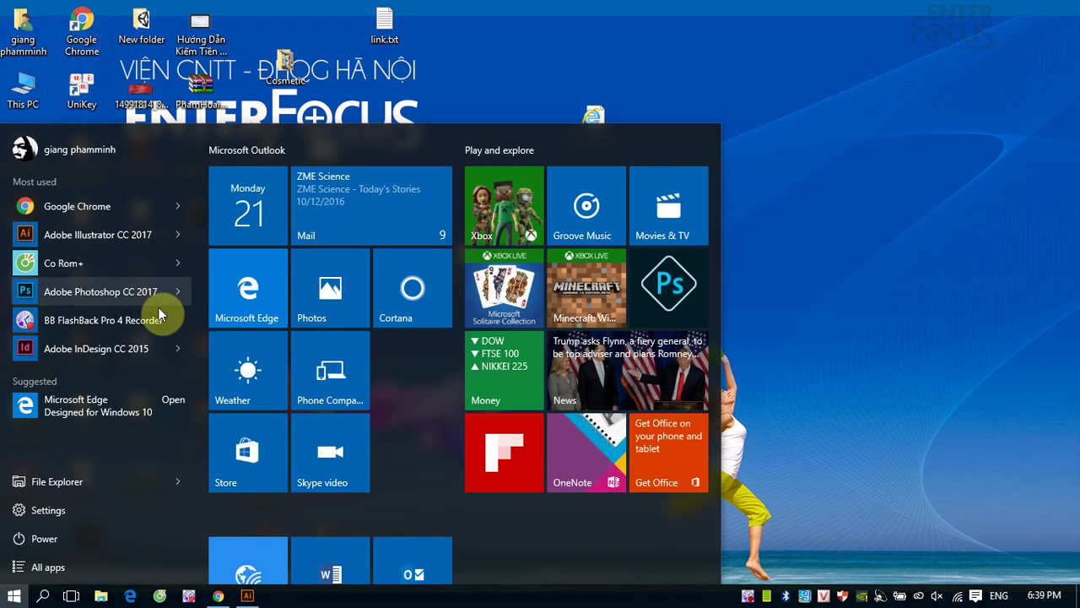
left_click(107, 292)
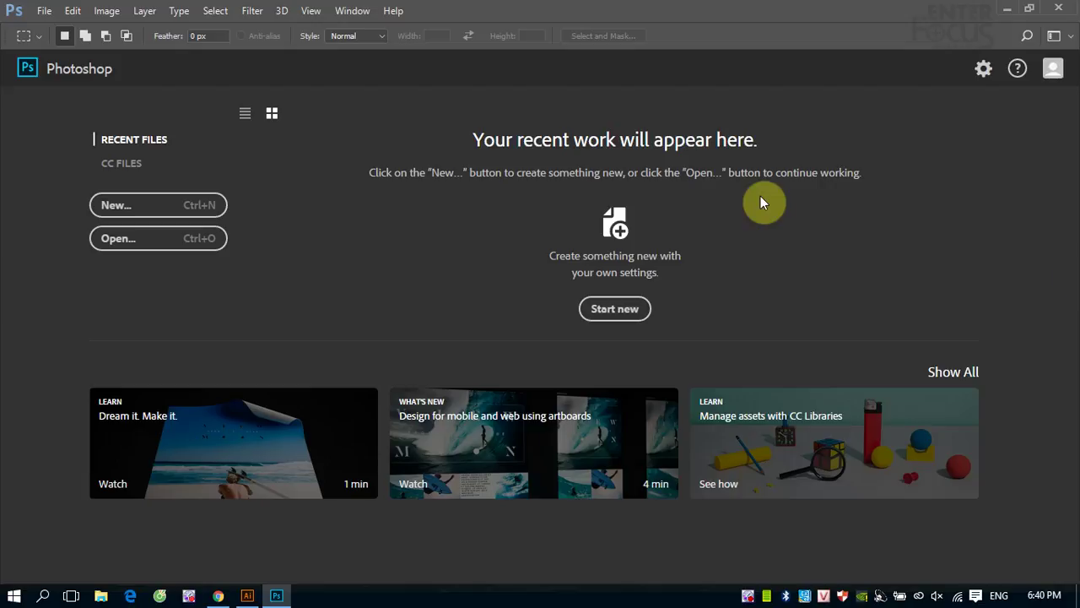
Step: Switch from the start screen to the Essentials workspace via the workspace switcher
left_click(1055, 35)
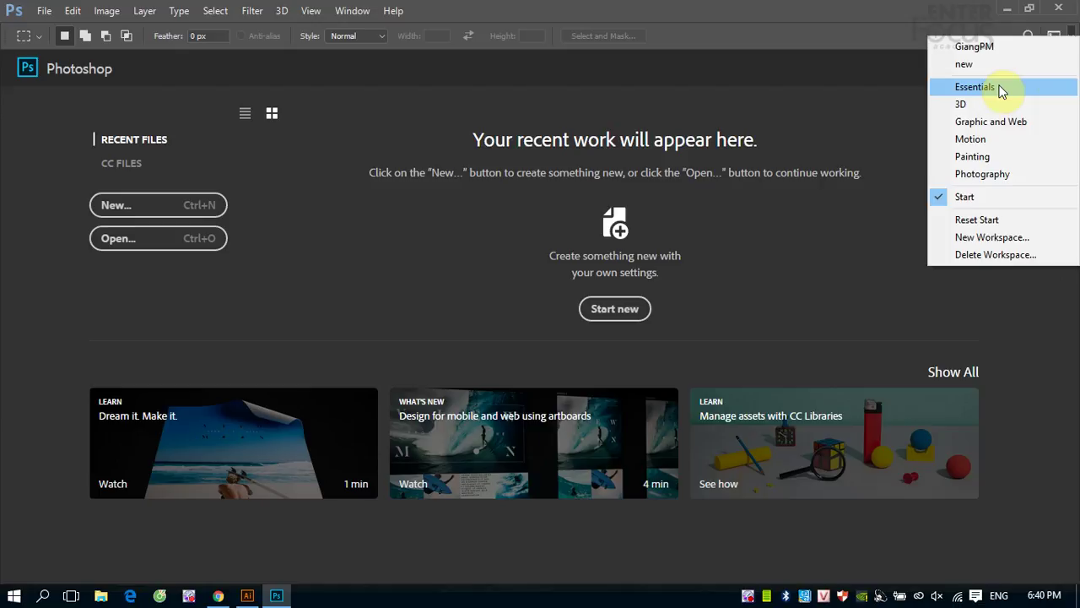
left_click(1001, 88)
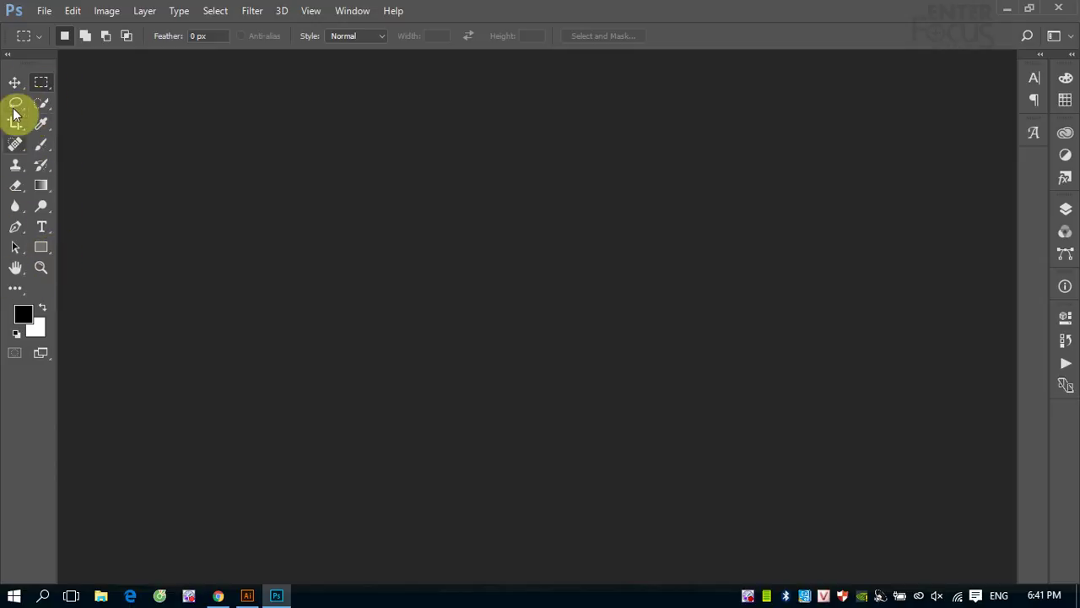
Step: Reset the colour swatches to default black foreground and white background with D
key("d")
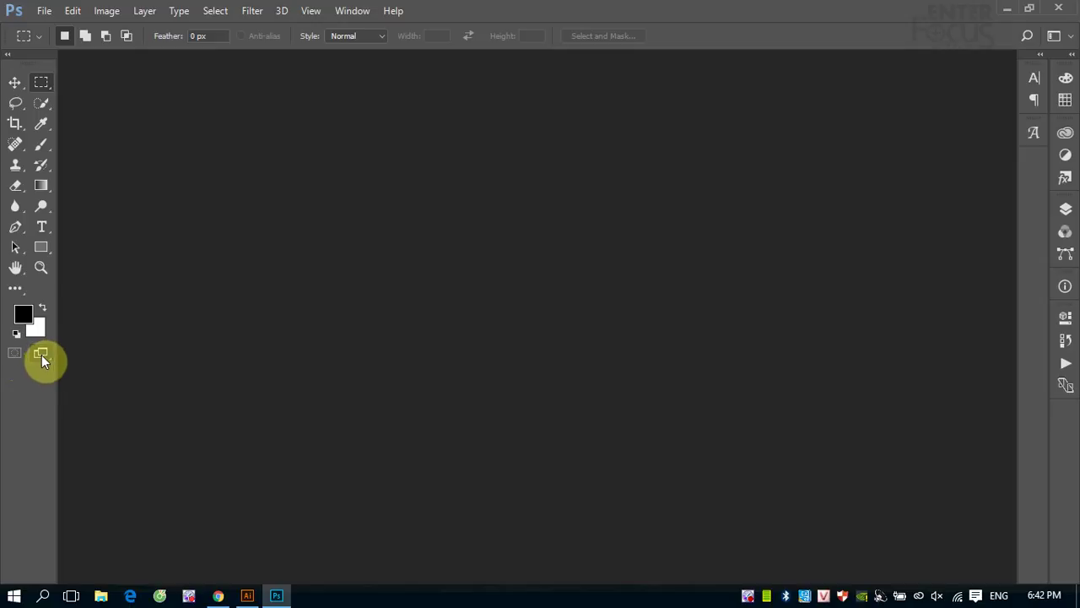
right_click(41, 354)
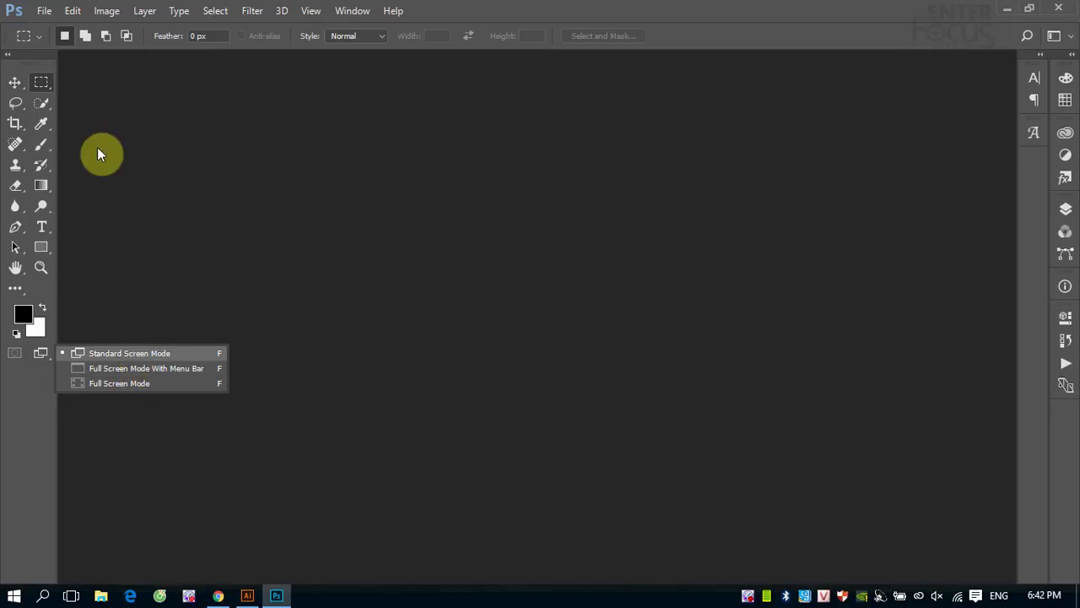
left_click(326, 279)
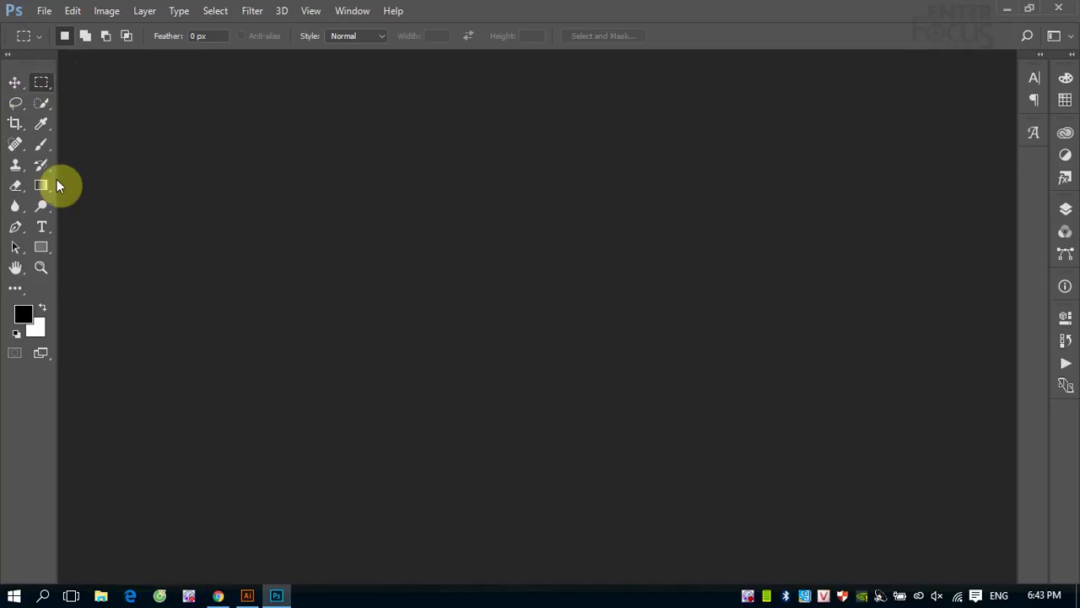
left_click(11, 57)
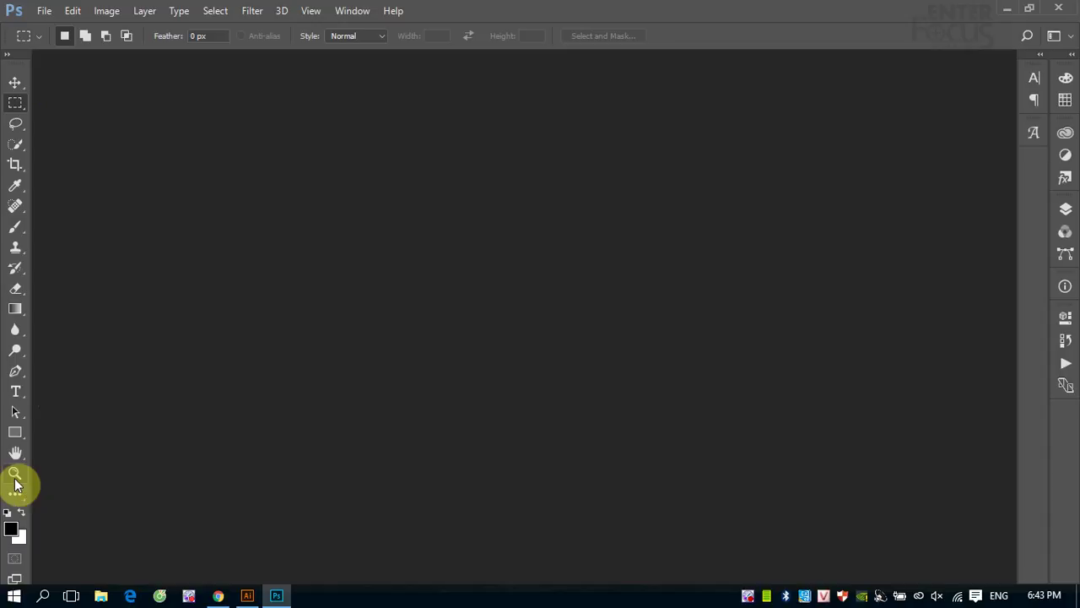
left_click(10, 55)
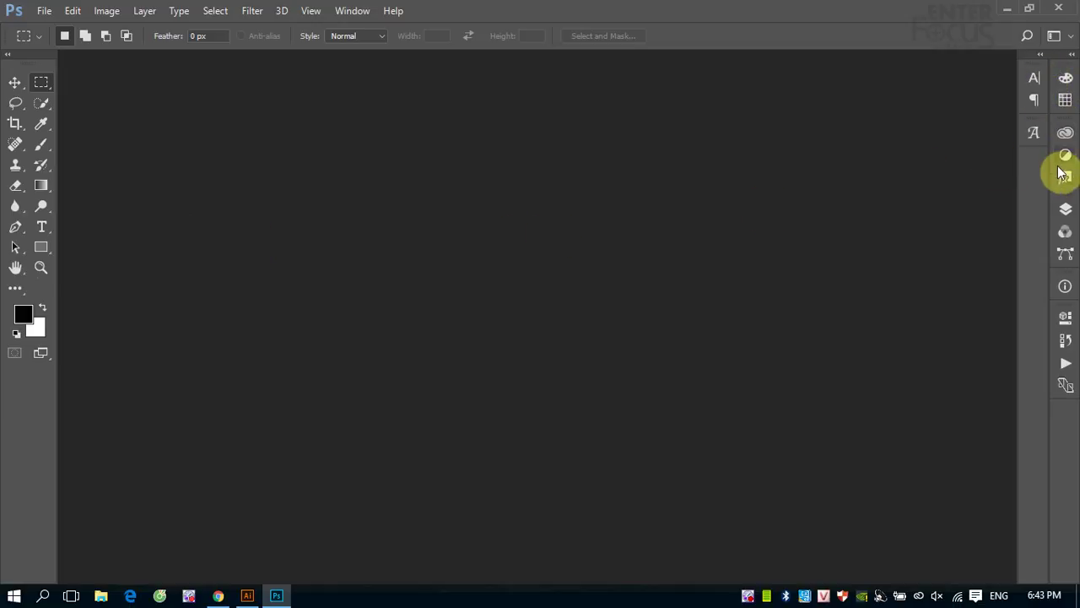
left_click(1064, 211)
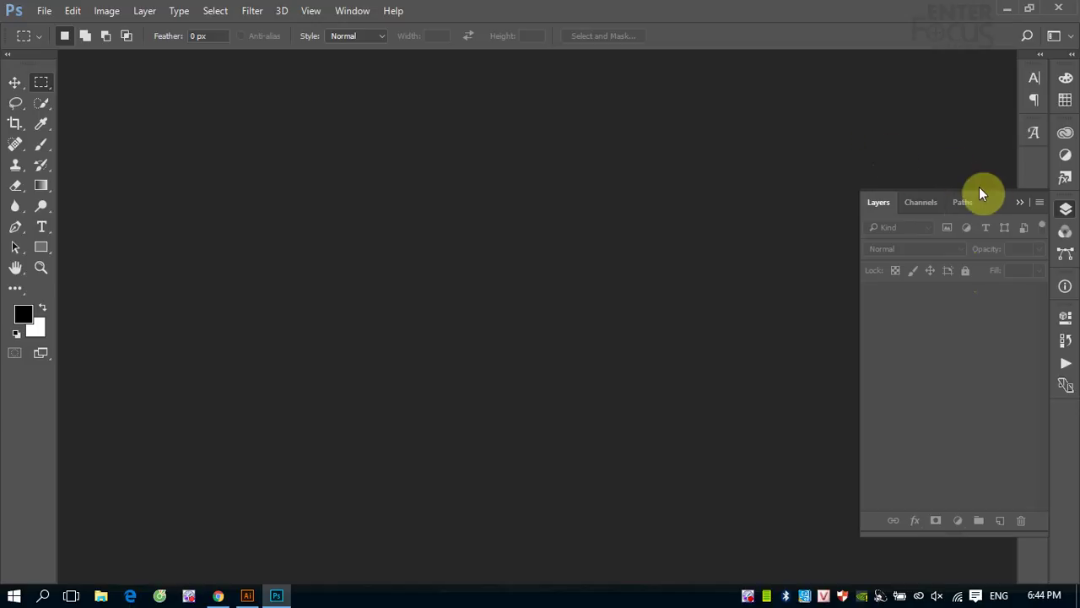
left_click(924, 204)
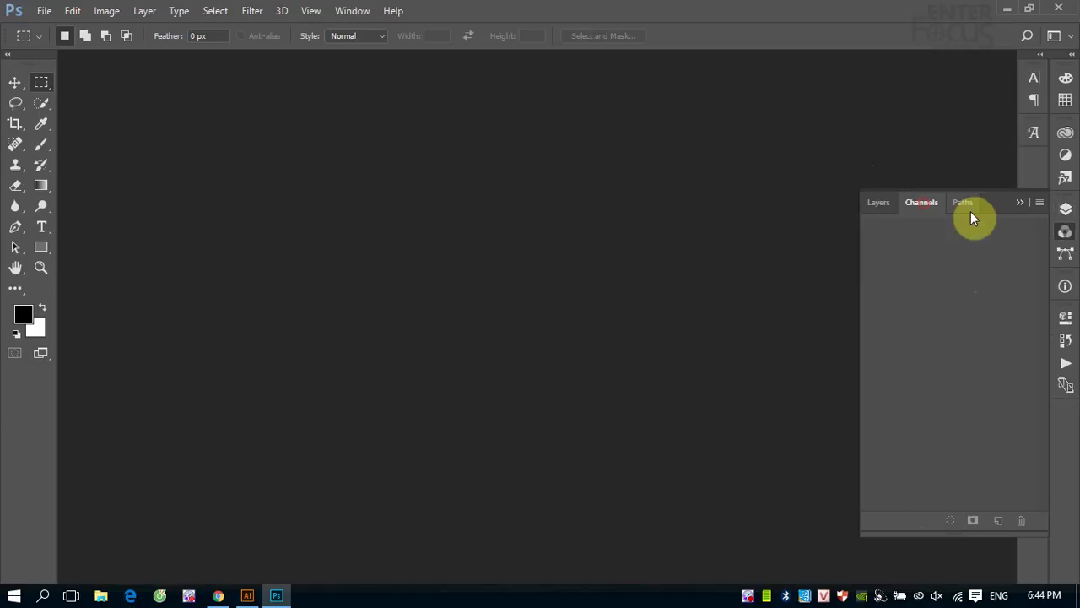
left_click(967, 205)
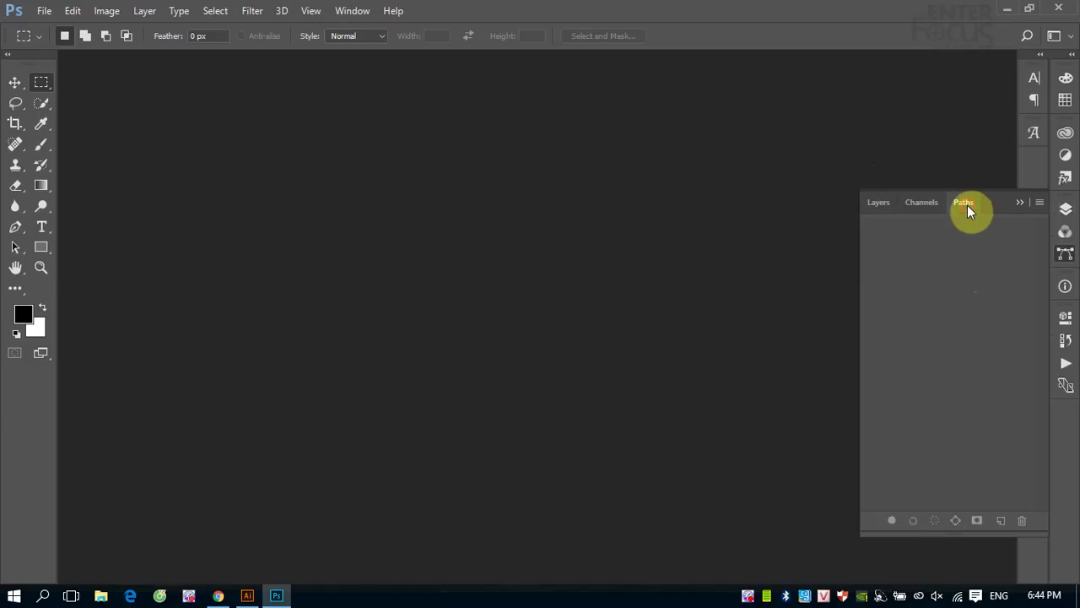
left_click(908, 205)
left_click(882, 203)
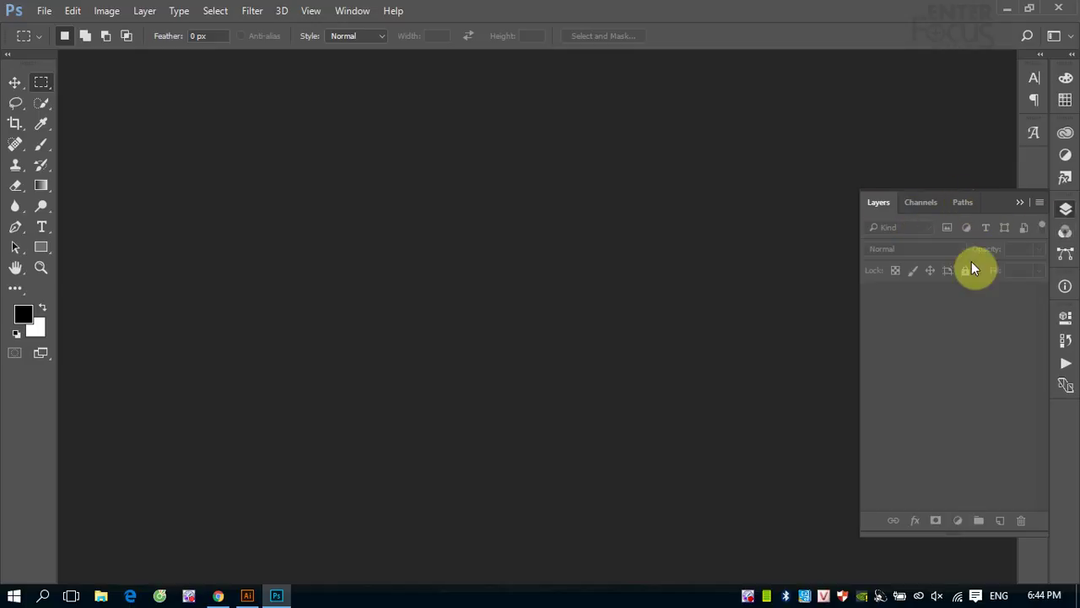
left_click(1020, 203)
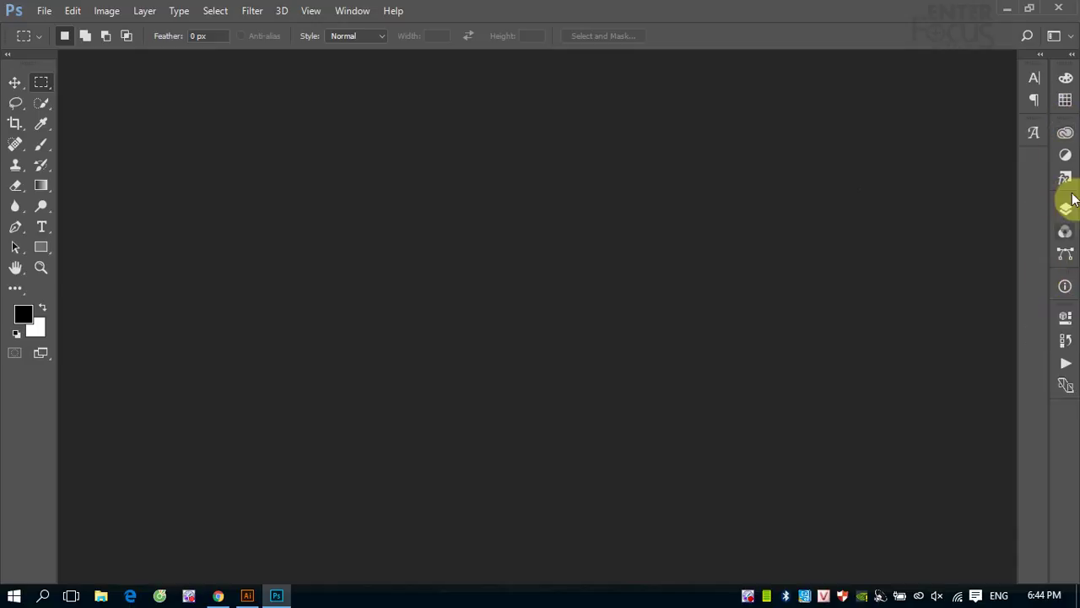
Step: Float the Layers, Channels and Paths group out and dock Channels beneath Layers
left_click_drag(1065, 210, 823, 210)
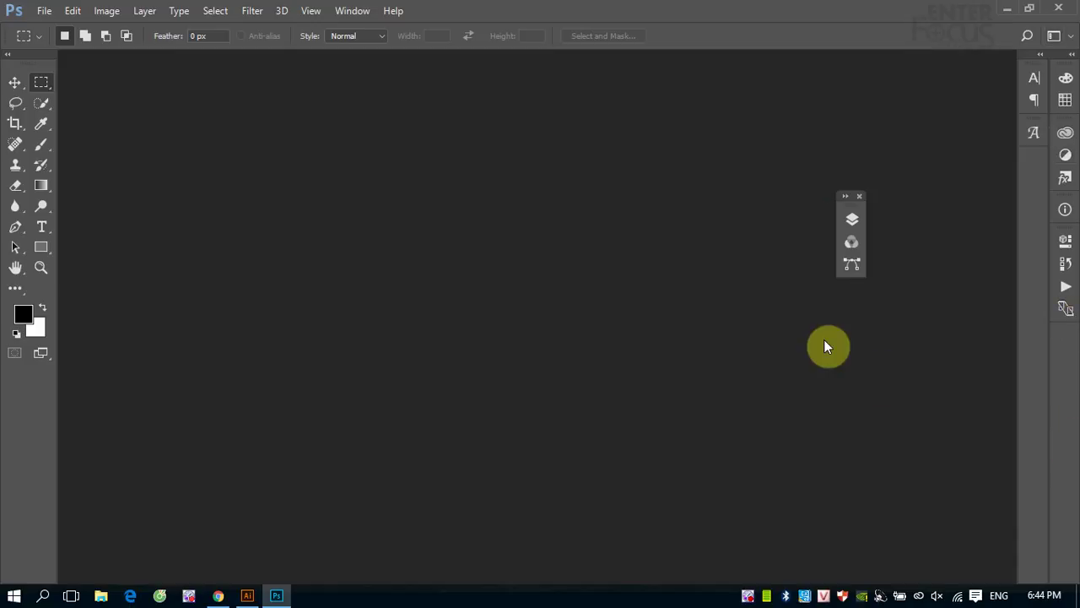
left_click_drag(771, 237, 675, 235)
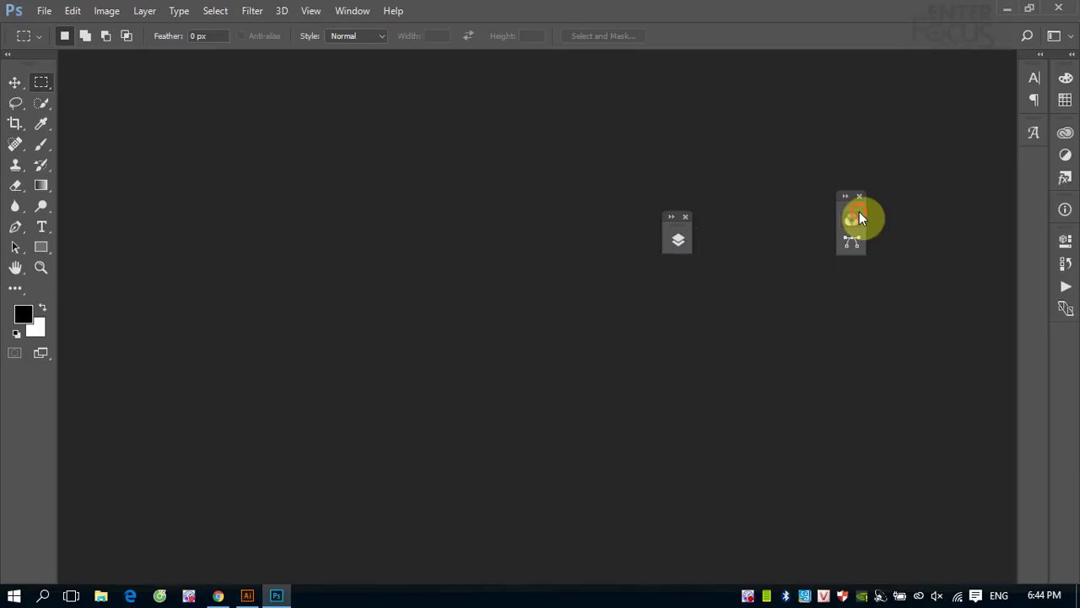
left_click_drag(852, 219, 743, 285)
left_click_drag(698, 262, 682, 258)
left_click_drag(682, 253, 680, 252)
Step: Add Paths to the Layers stack, reorder it, and dock it back in the right column
mouse_move(854, 207)
left_mouse_down()
mouse_move(736, 286)
mouse_move(688, 287)
left_mouse_up()
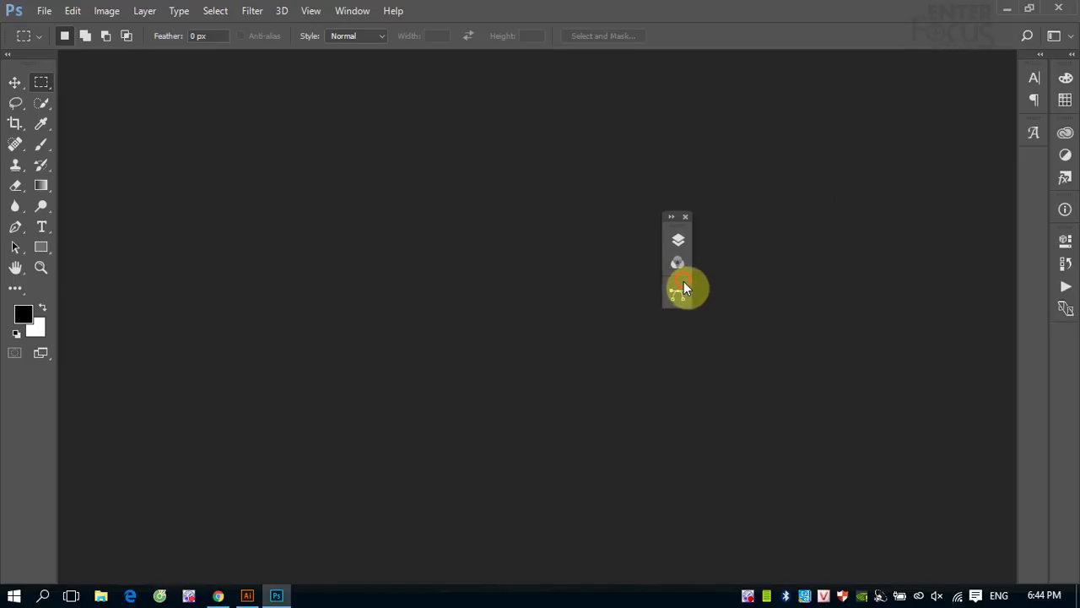
left_click_drag(686, 286, 686, 265)
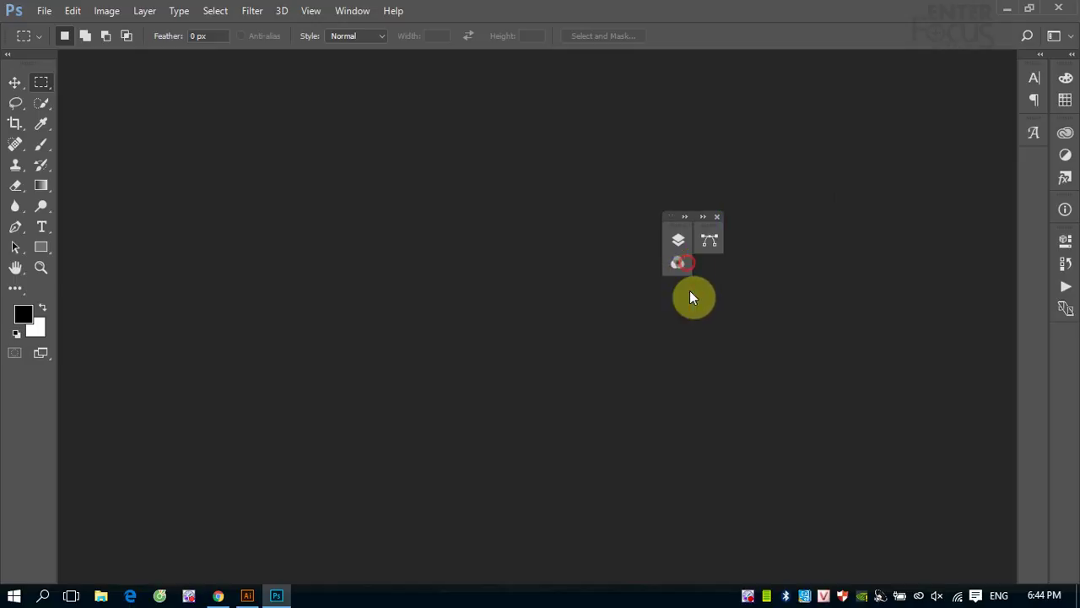
left_click_drag(719, 216, 683, 253)
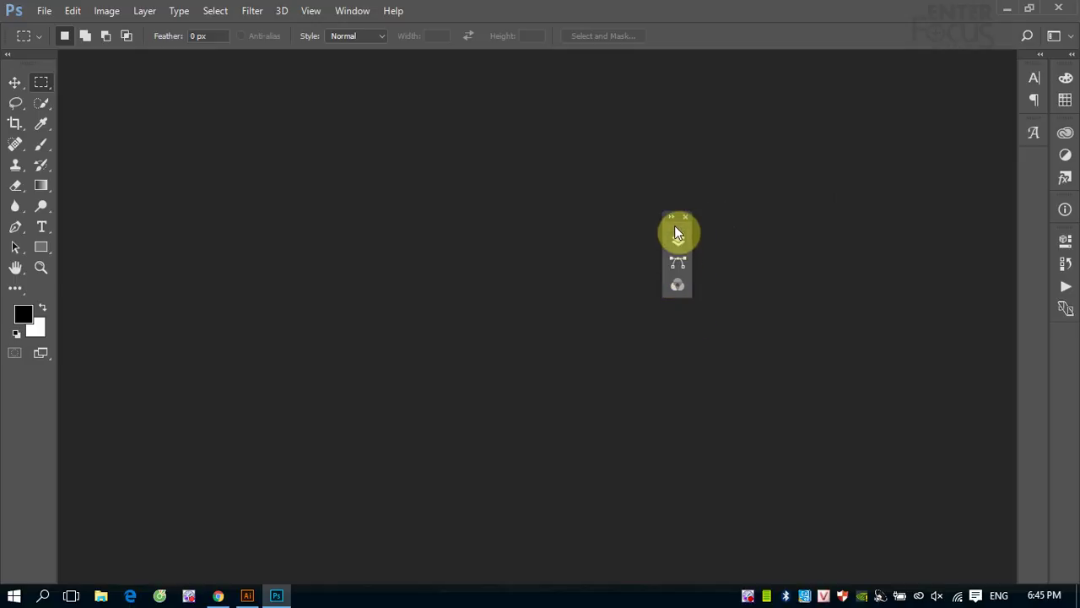
left_click_drag(679, 243, 684, 295)
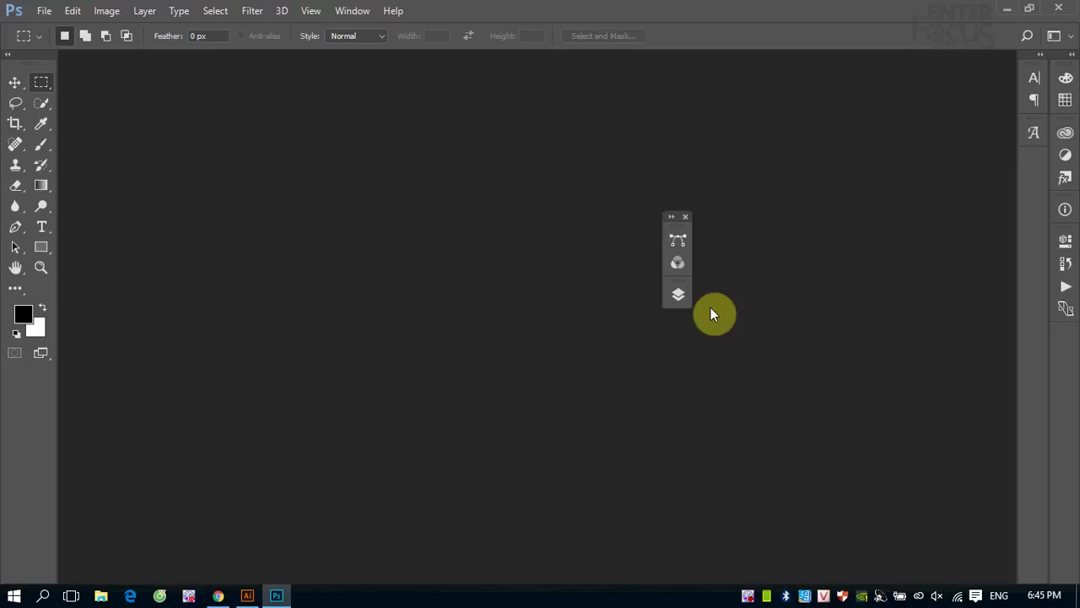
mouse_move(679, 292)
left_mouse_down()
mouse_move(777, 321)
mouse_move(686, 272)
mouse_move(680, 240)
mouse_move(986, 373)
mouse_move(1063, 344)
mouse_move(1060, 357)
left_mouse_up()
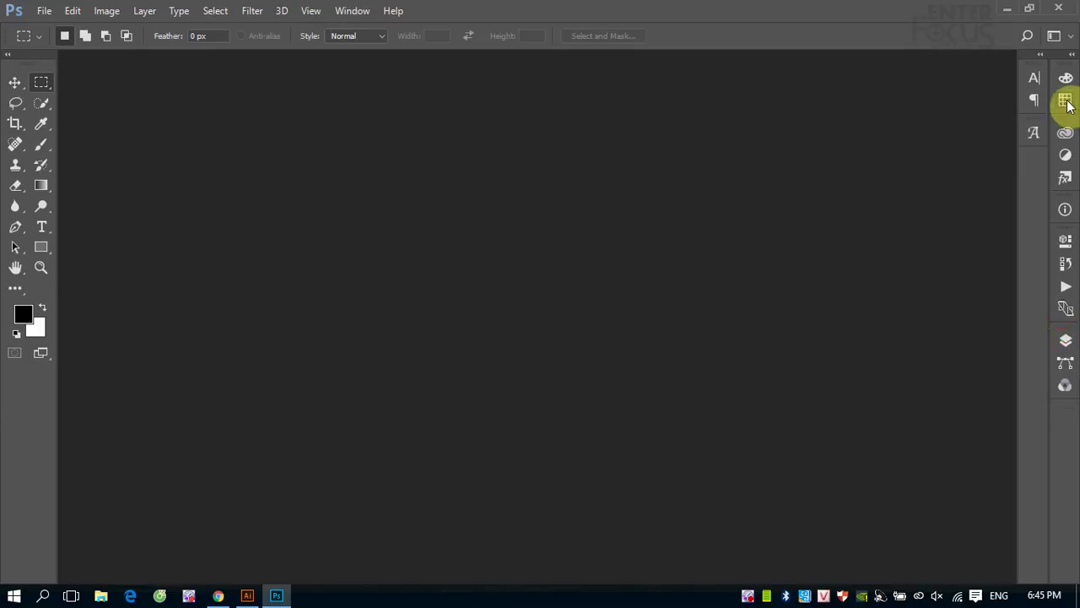
Step: Open the Styles panel, then look at the Adjustments and Libraries panels
left_click(1065, 178)
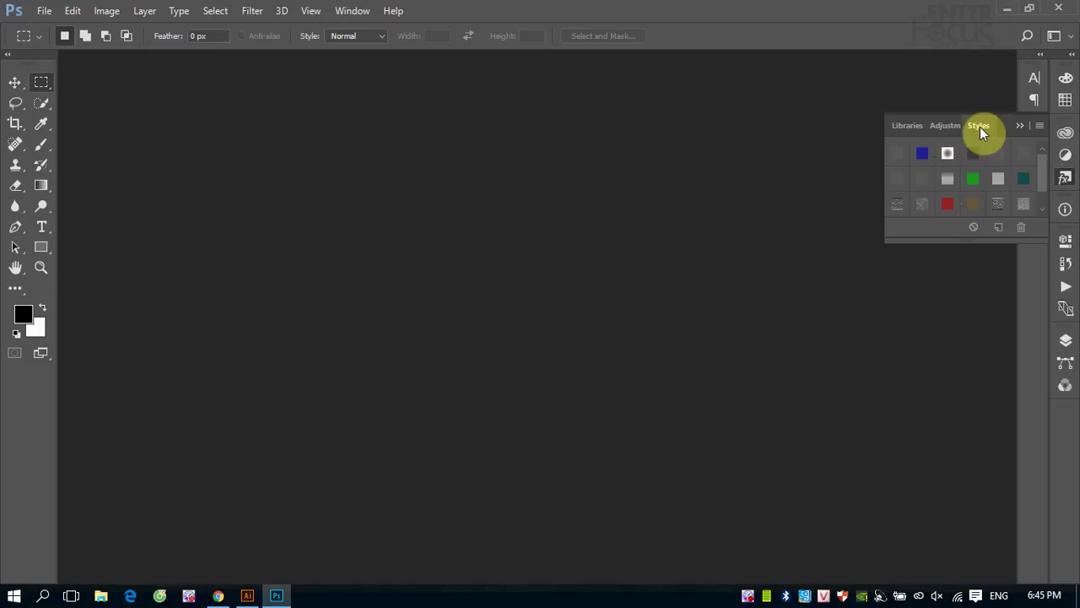
left_click(943, 129)
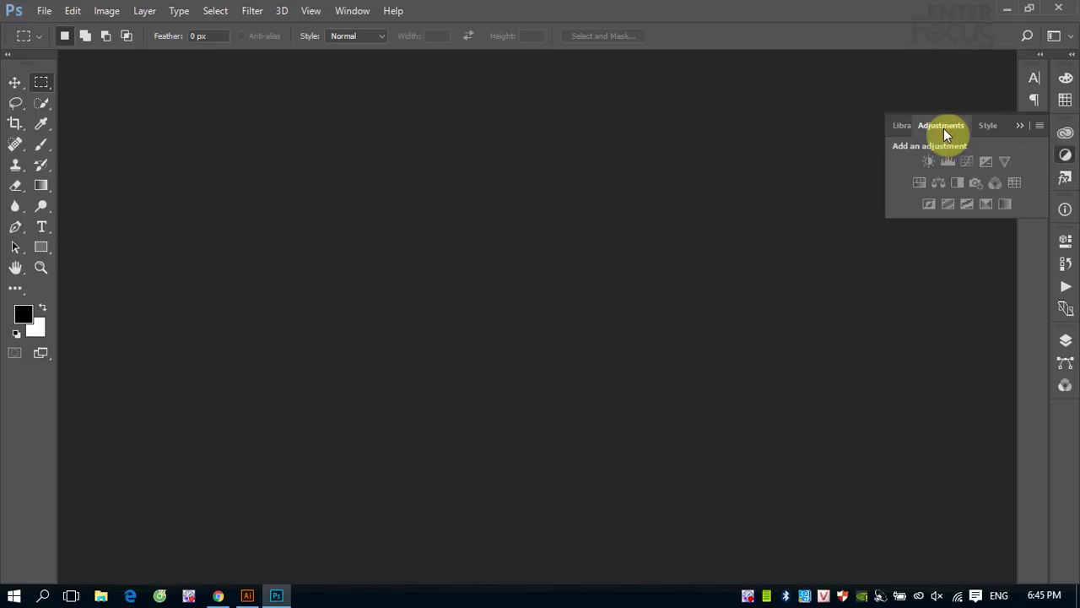
left_click(901, 128)
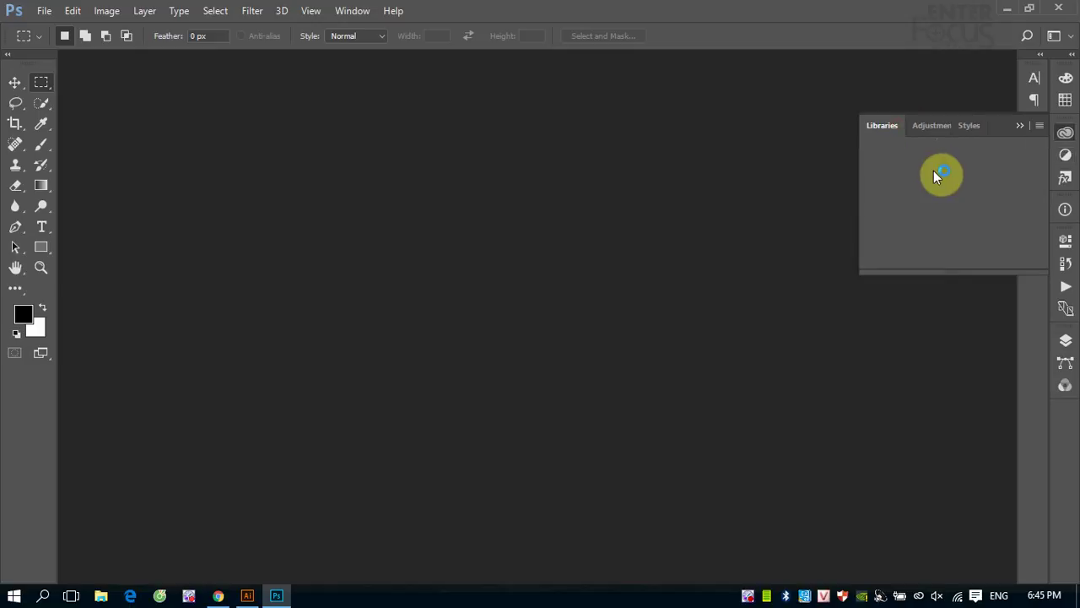
Step: Expand the docked panels, toggle Color and Swatches, and minimise Swatches to show the Watch library
left_click(1070, 61)
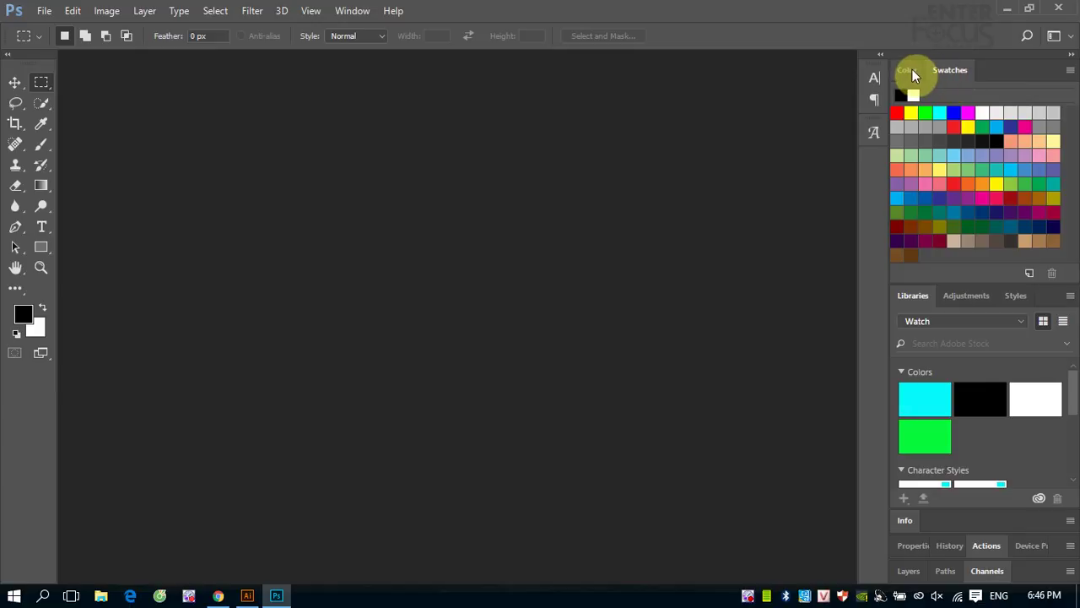
left_click(906, 70)
left_click(942, 73)
left_click(954, 73)
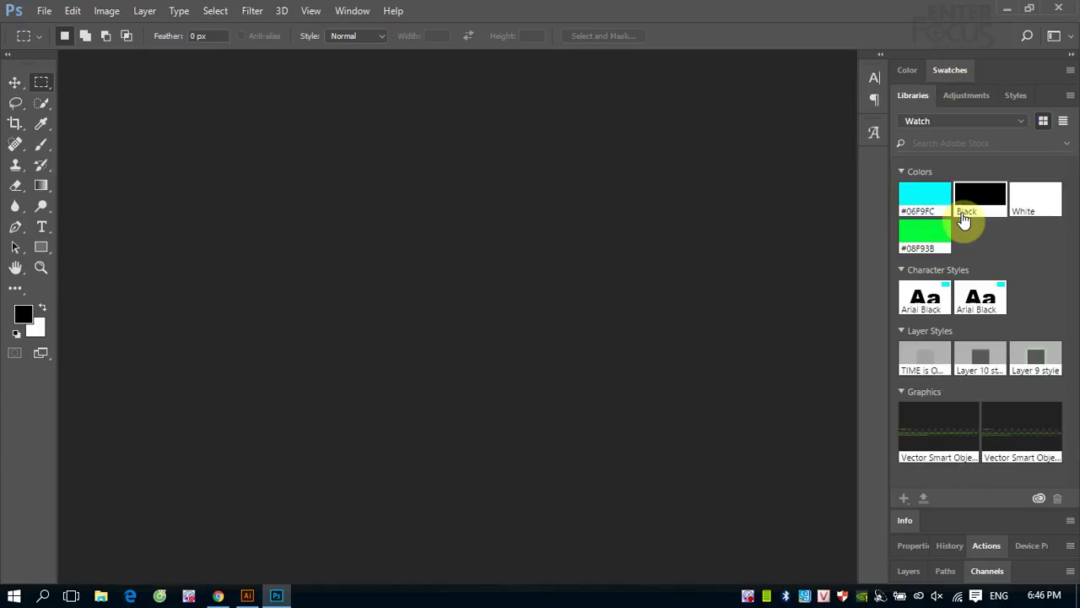
Step: Collapse the Libraries group, then collapse the whole dock back to icons
double_click(912, 94)
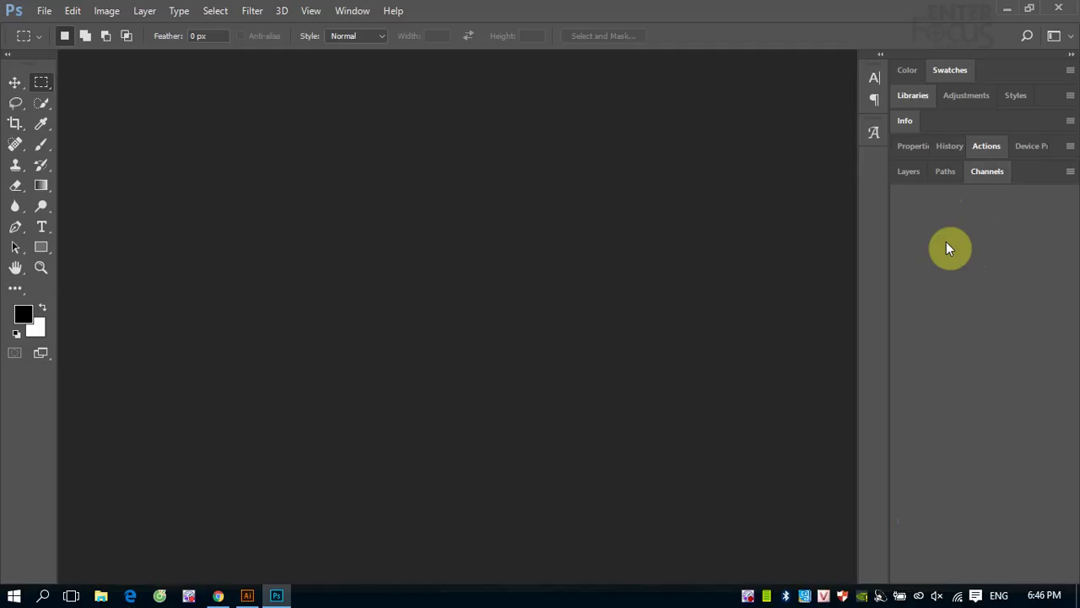
left_click(1070, 55)
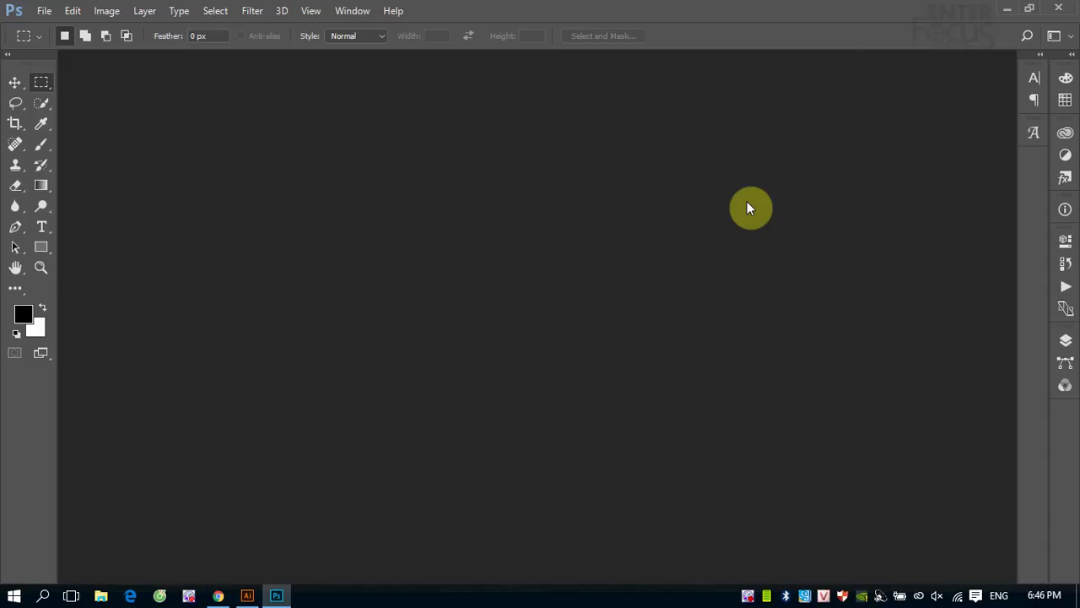
Step: Toggle the toolbar and panels with Tab, try the Blur tool, and end on the Move tool
key("Tab")
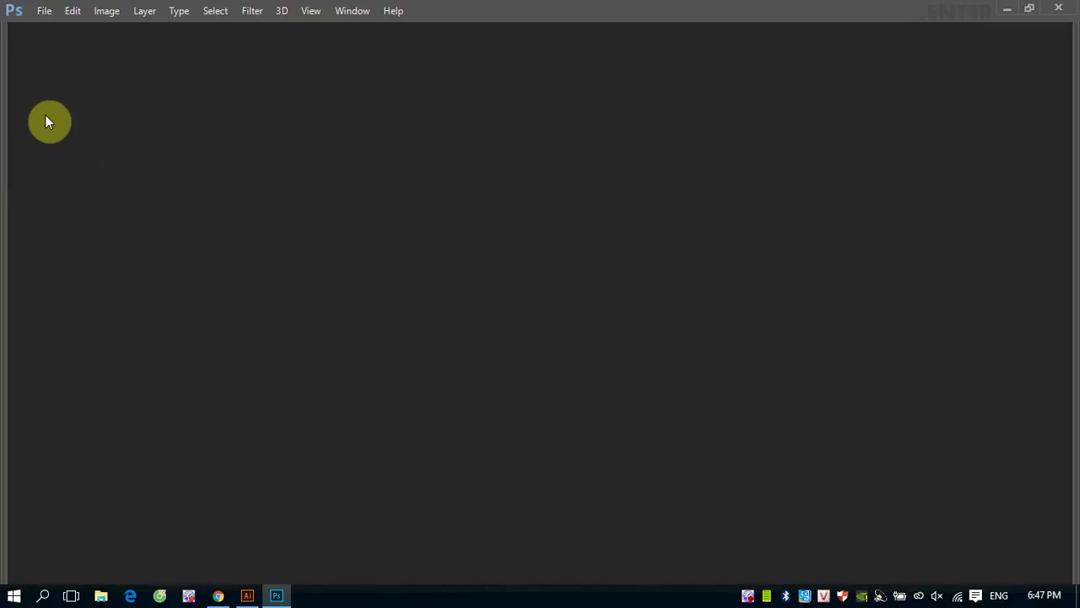
key("Tab")
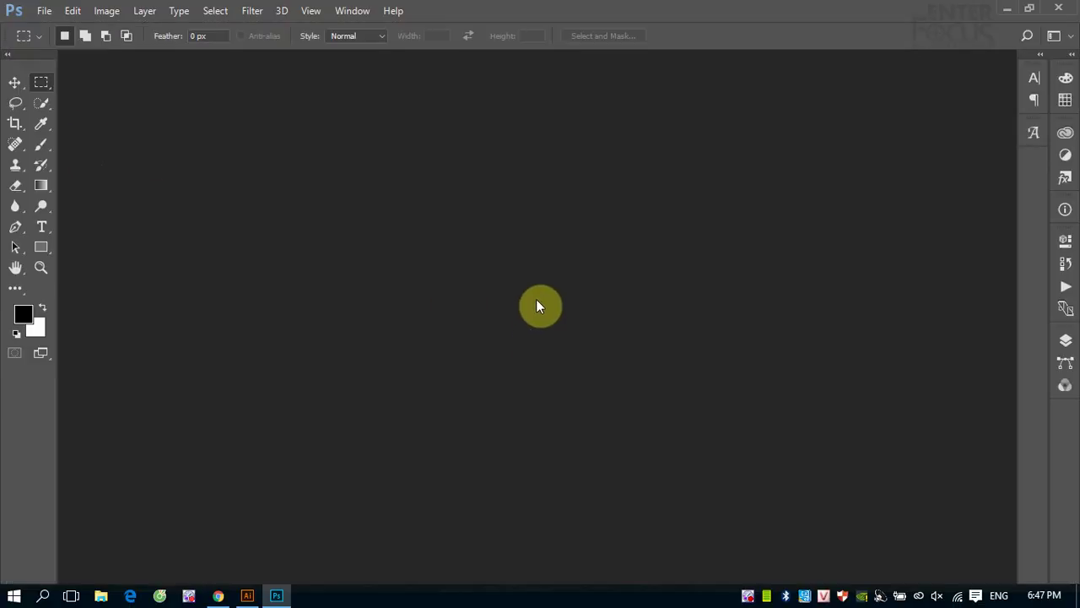
key("Tab")
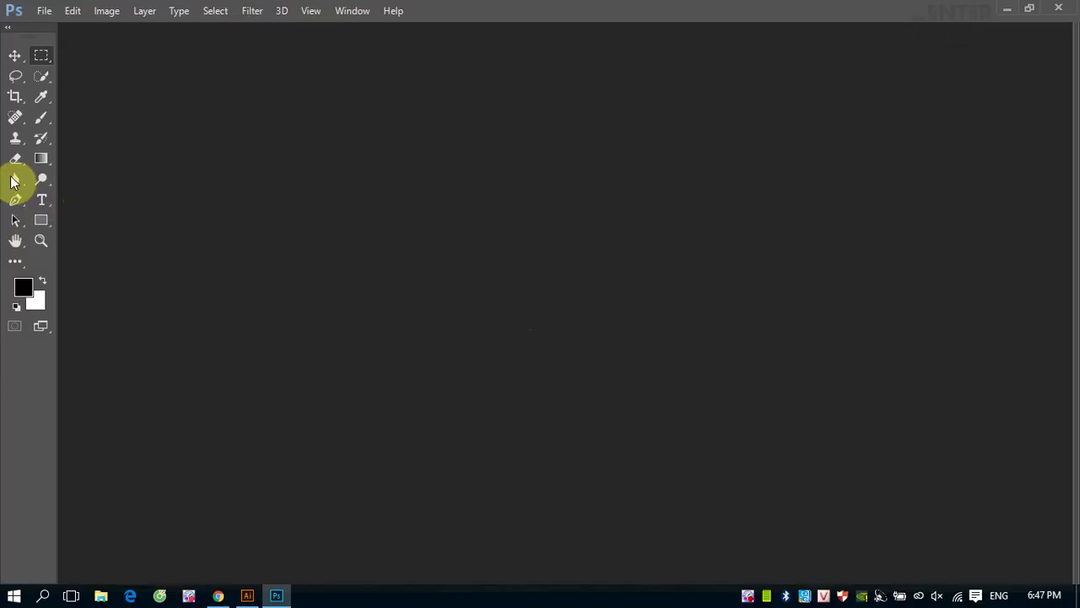
left_click(15, 179)
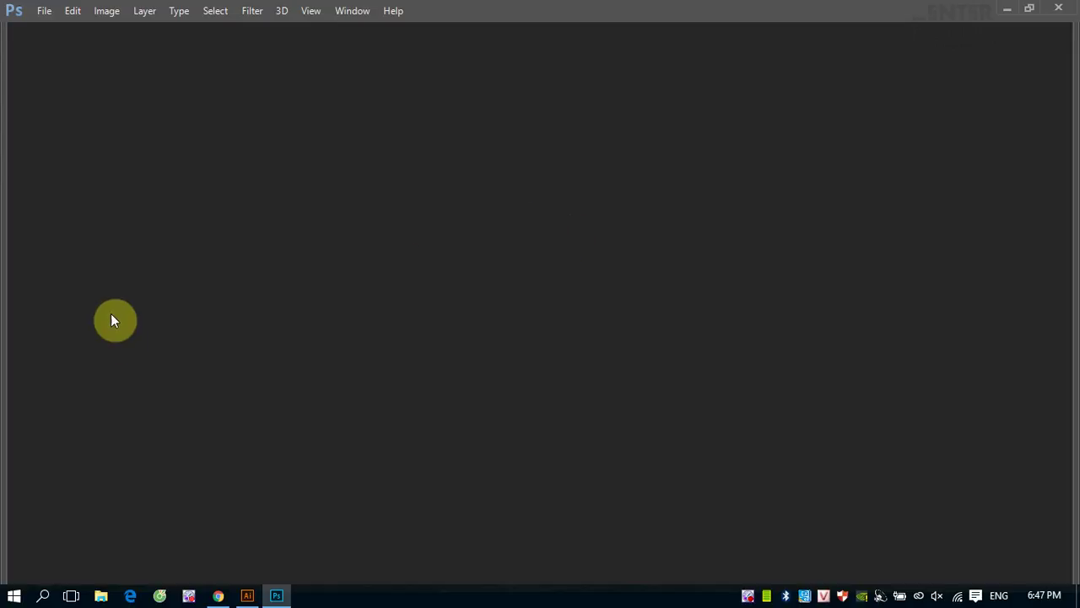
key("Tab")
left_click(15, 82)
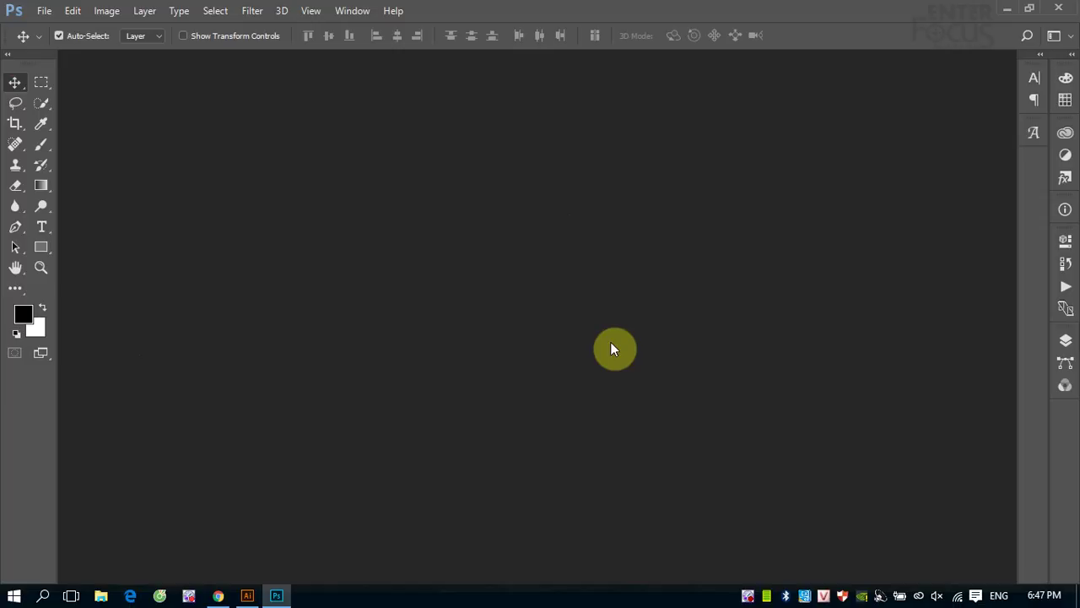
Step: Try opening the first Creative Cloud Files image and dismiss the file-format error
left_click(44, 13)
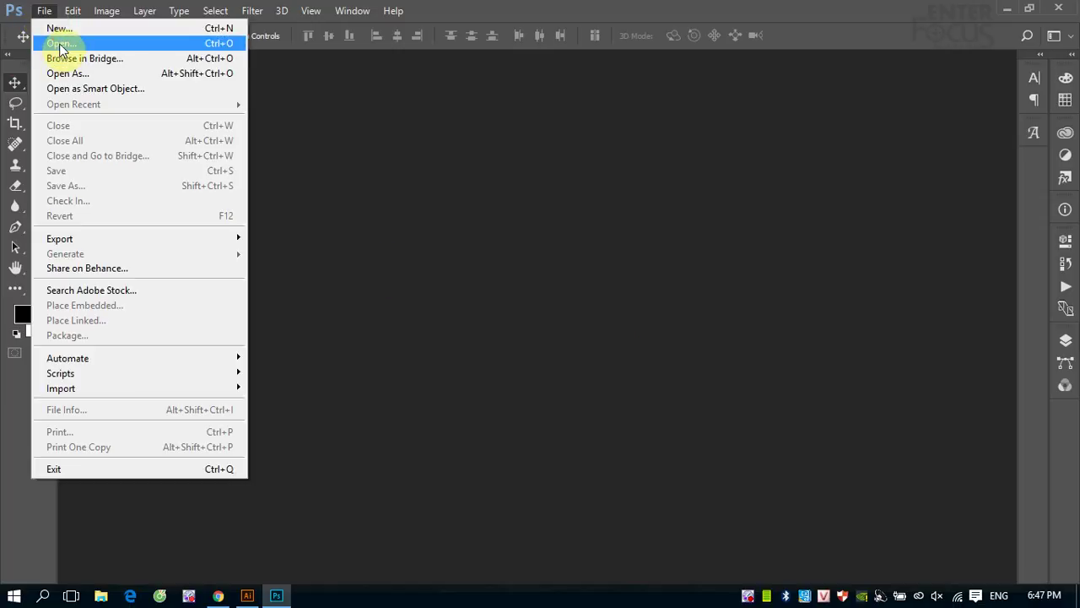
left_click(59, 42)
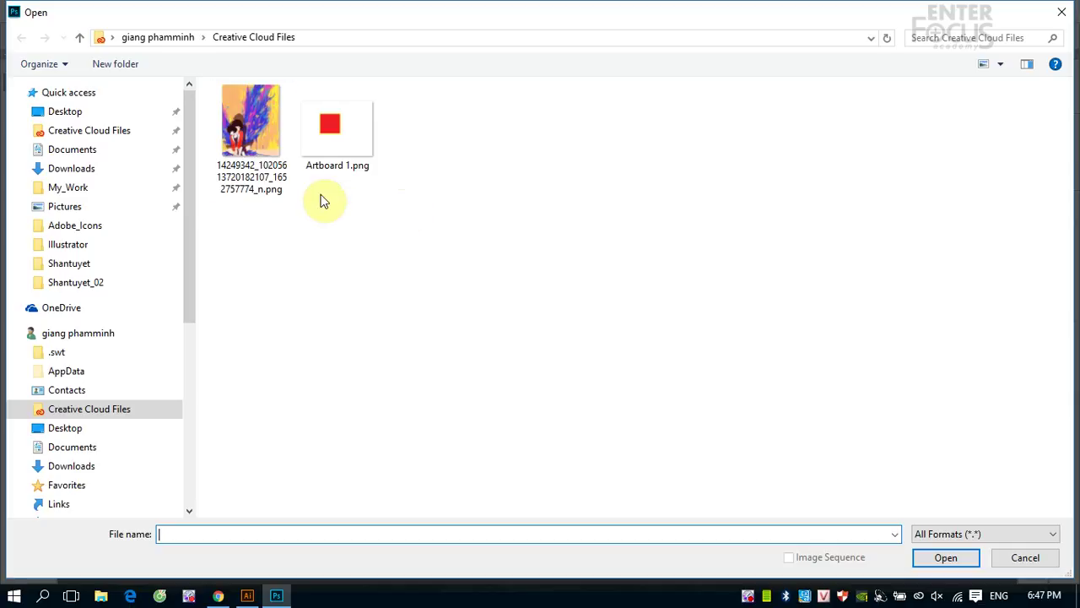
left_click(253, 127)
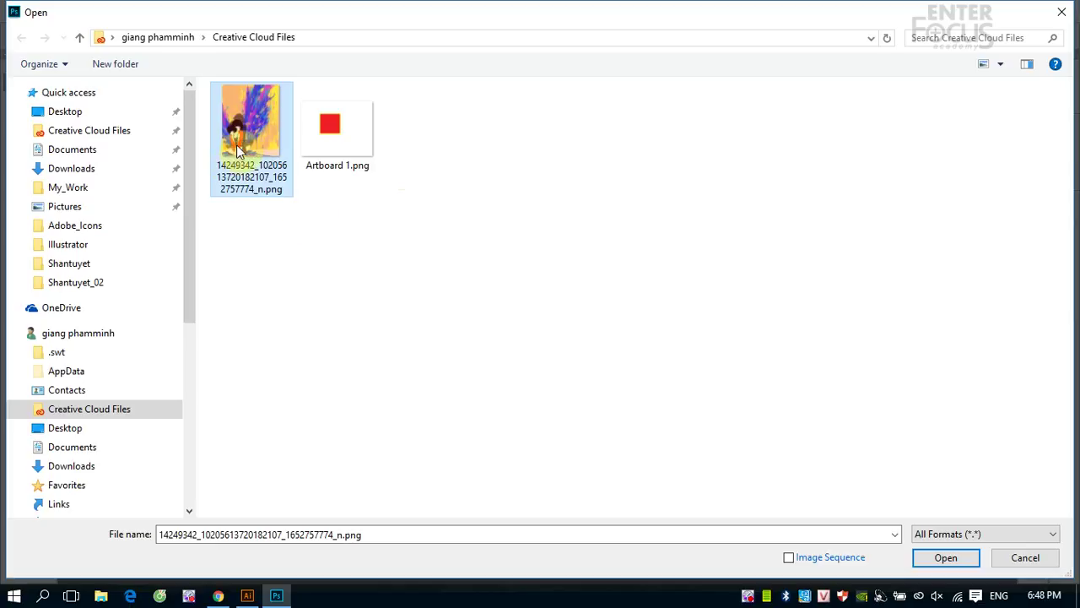
left_click(959, 566)
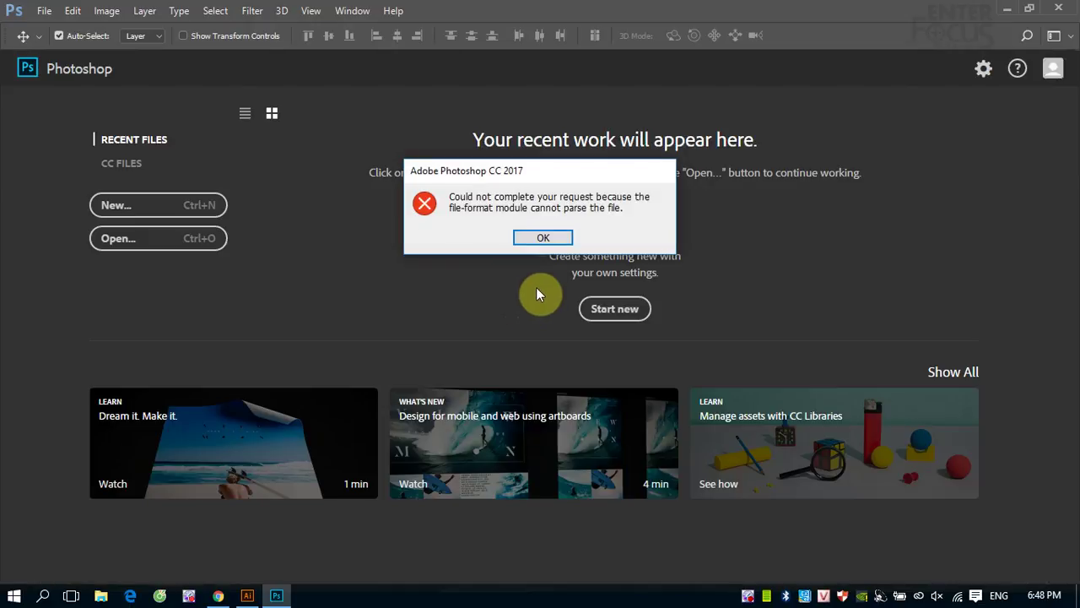
left_click(538, 238)
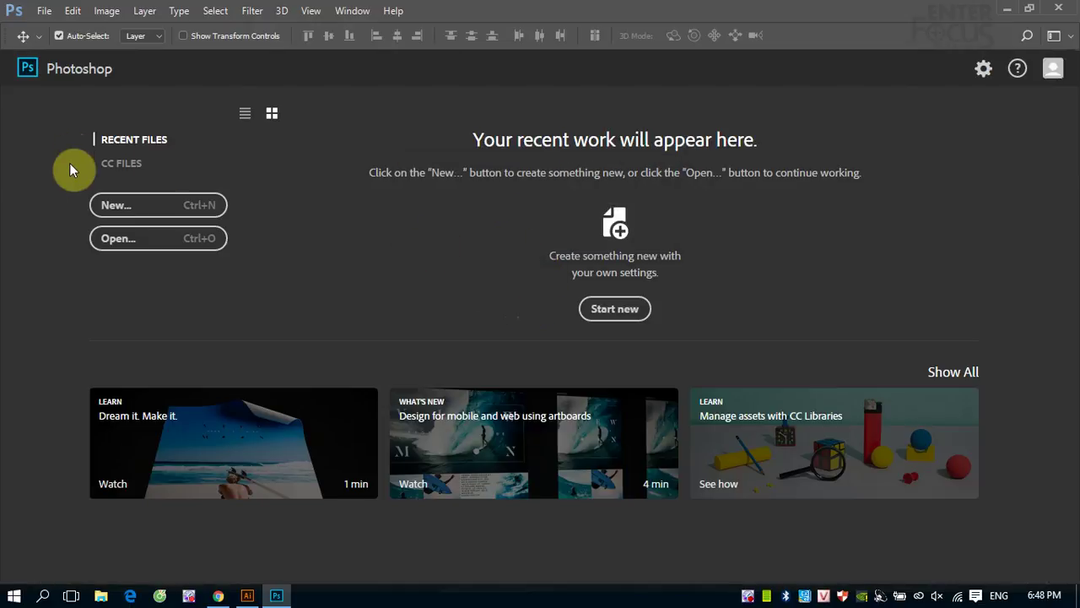
Step: Reopen the Open dialog and browse the Desktop folder for the photo
left_click(109, 238)
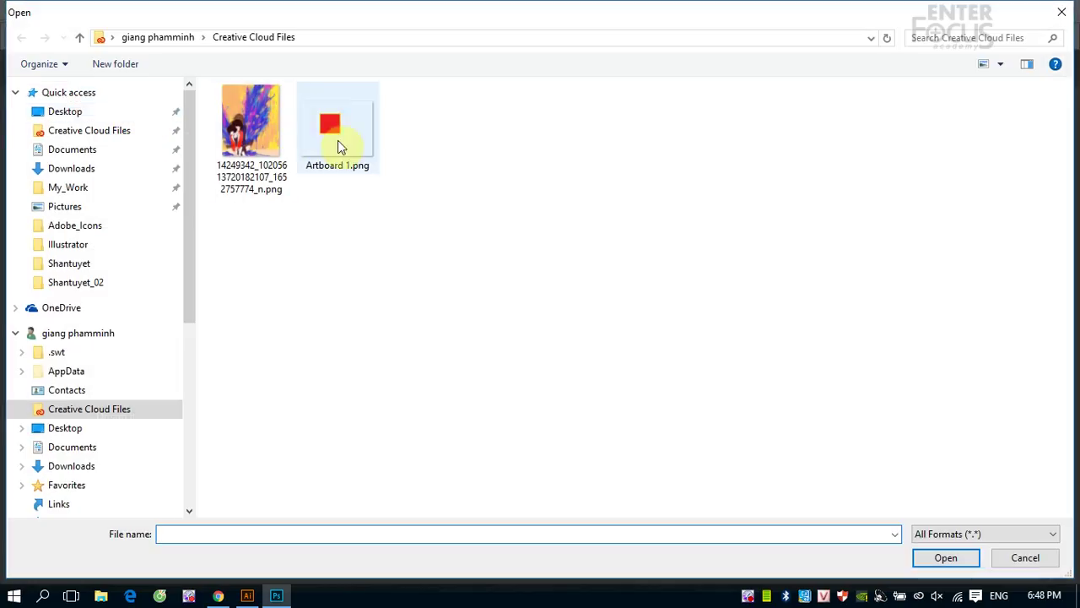
left_click(65, 113)
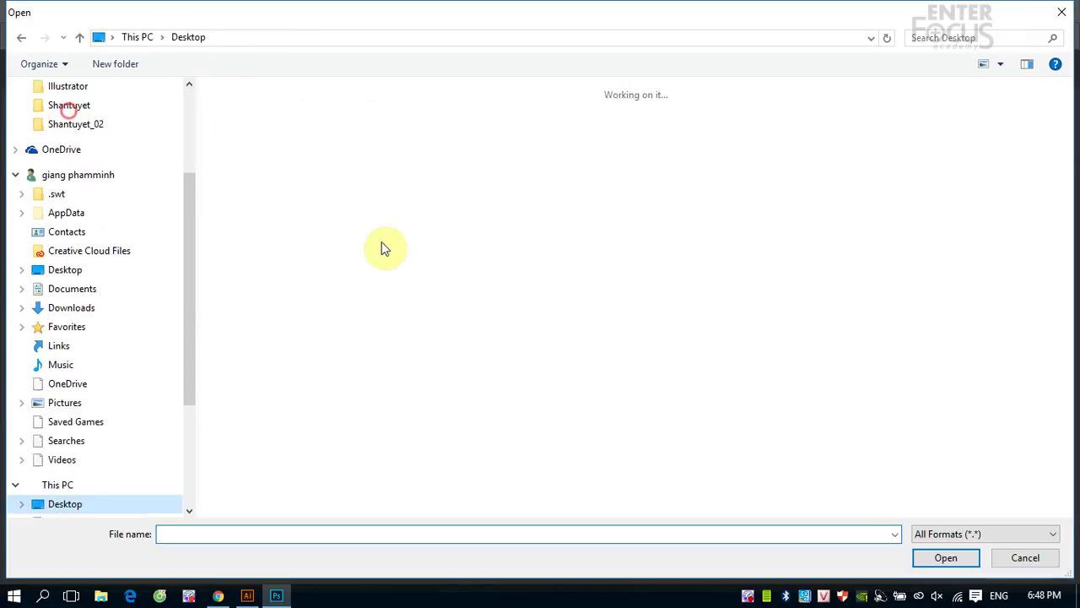
scroll(726, 417, "down", 2)
Step: Open the sonoran-desert-sunset PNG from the Desktop
double_click(842, 346)
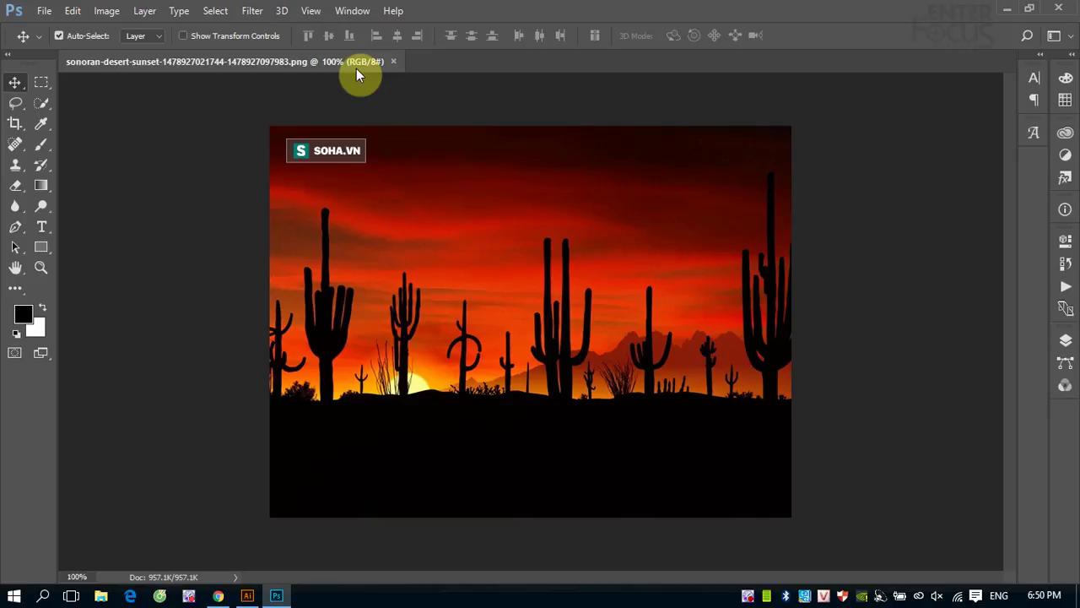
left_click(105, 10)
left_click(128, 125)
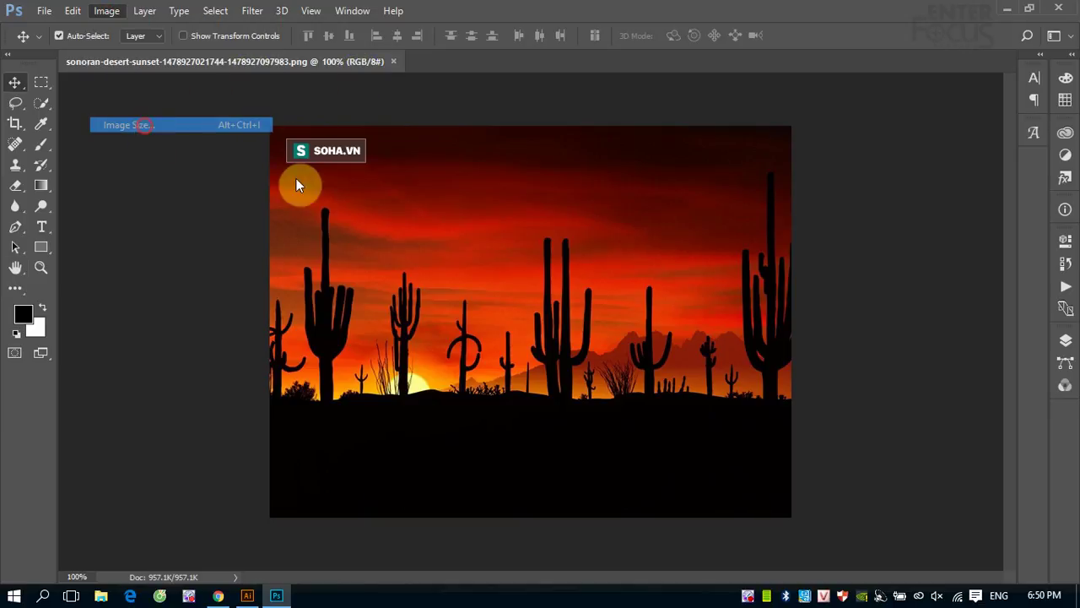
left_click(624, 254)
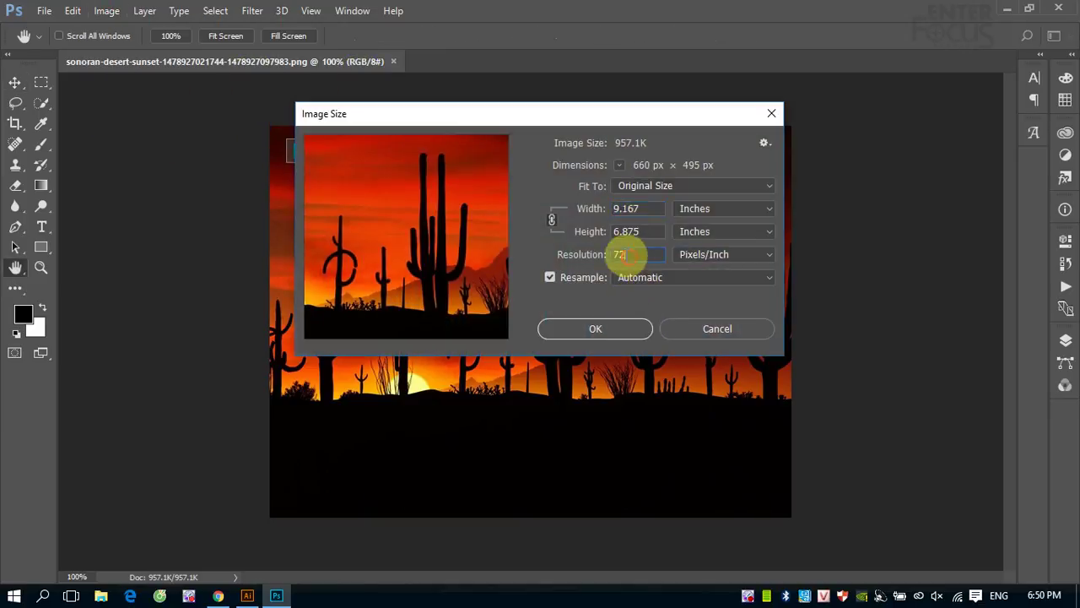
left_click(600, 254)
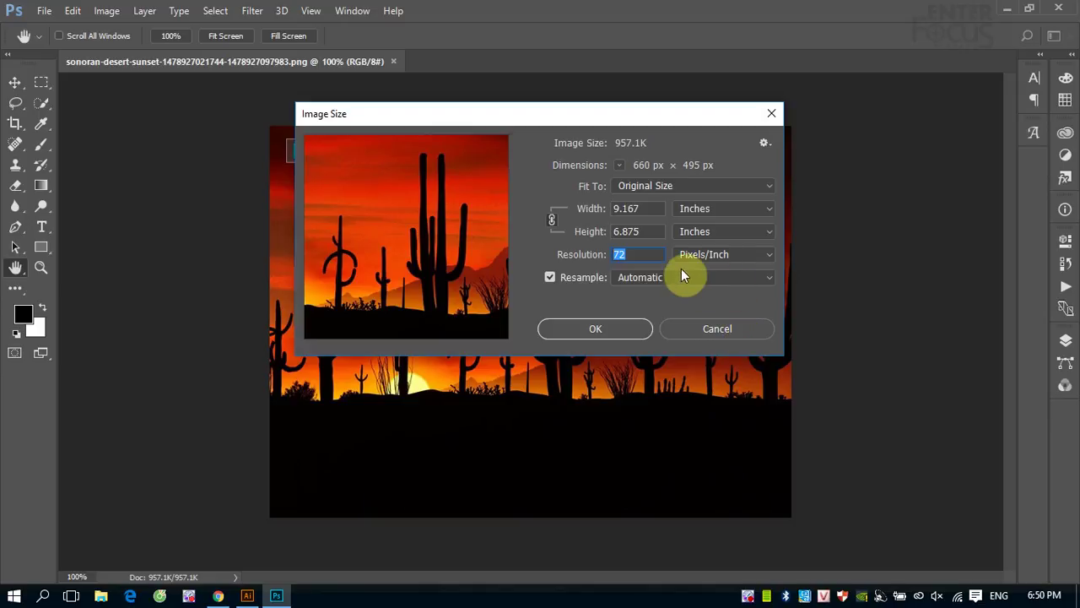
double_click(626, 254)
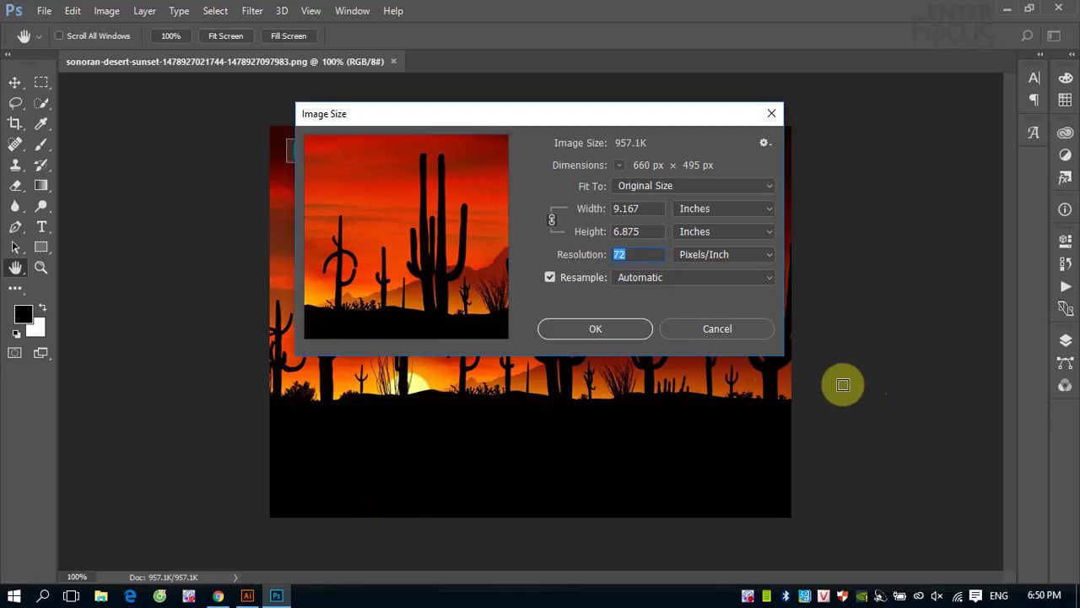
left_click(724, 333)
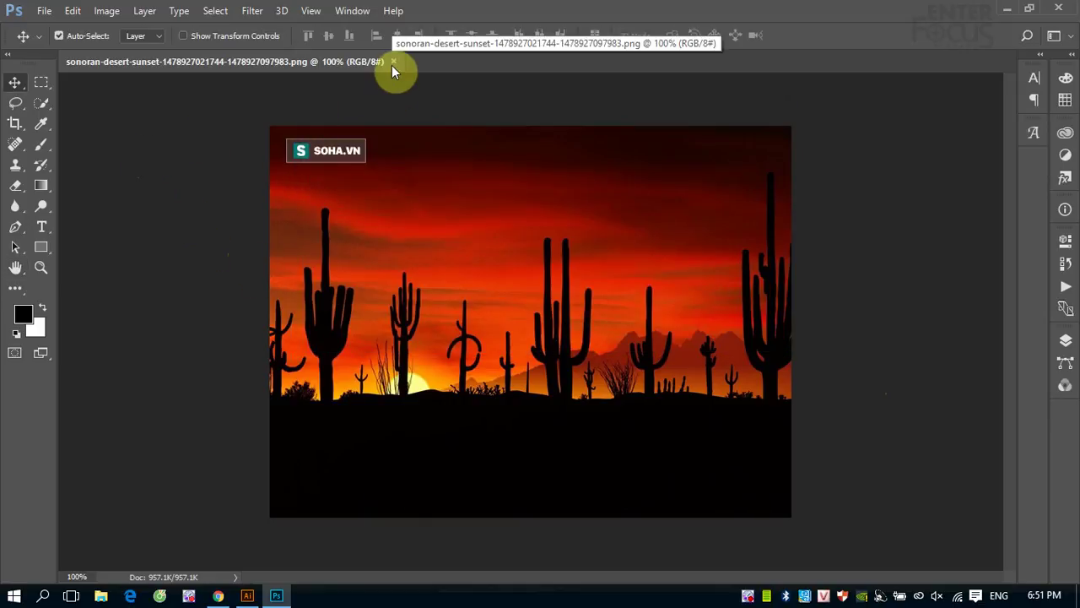
Step: Brush black bird shapes into the red sky above the saguaros
left_click(41, 145)
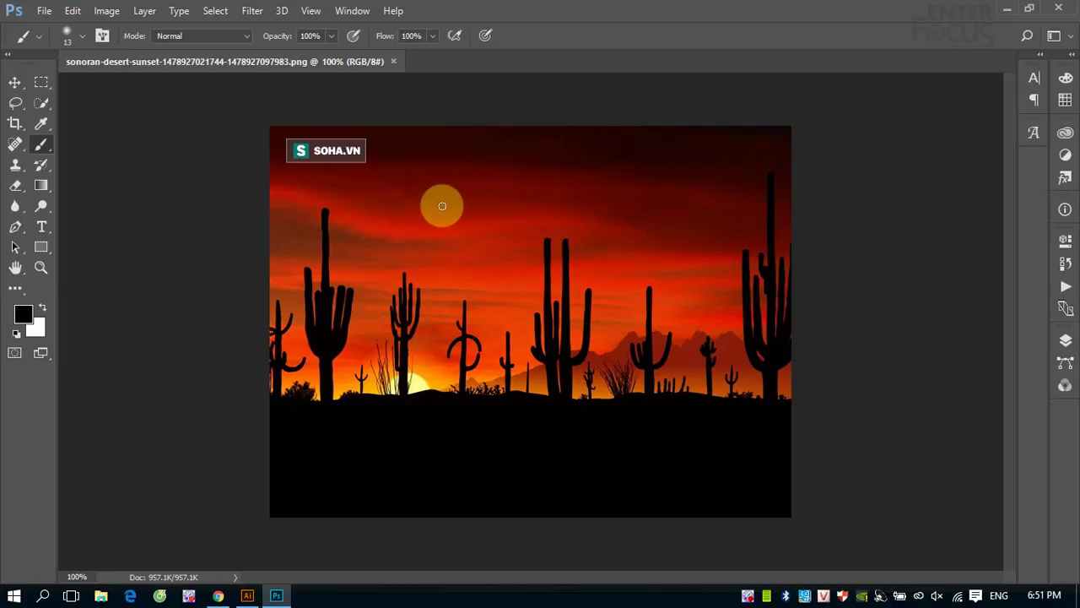
left_click_drag(442, 206, 586, 191)
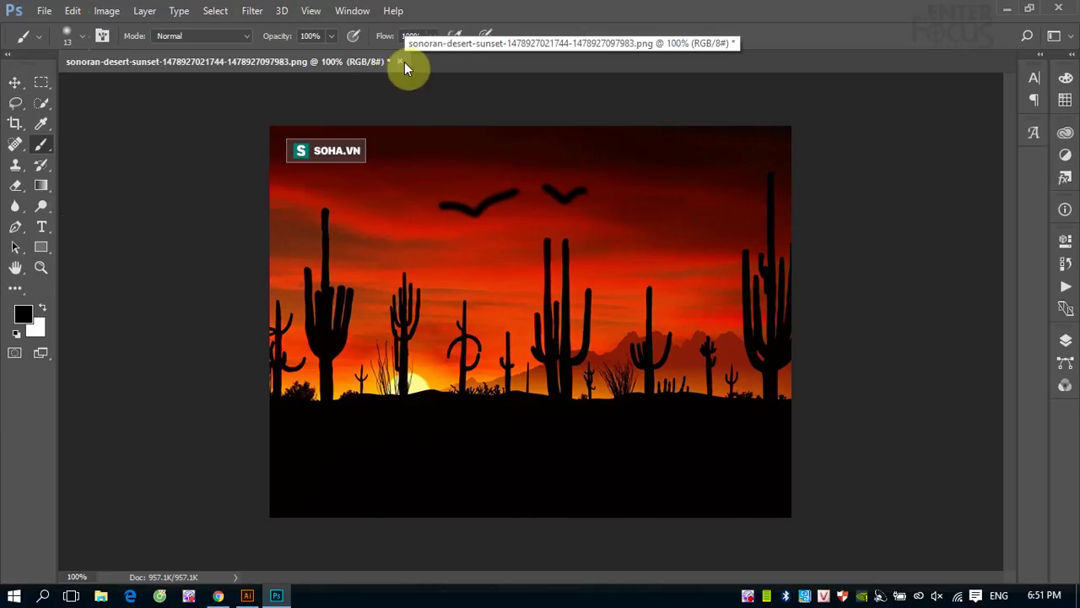
Step: Save the bird-painted sunset PNG, then open Save As and cancel it
left_click(44, 10)
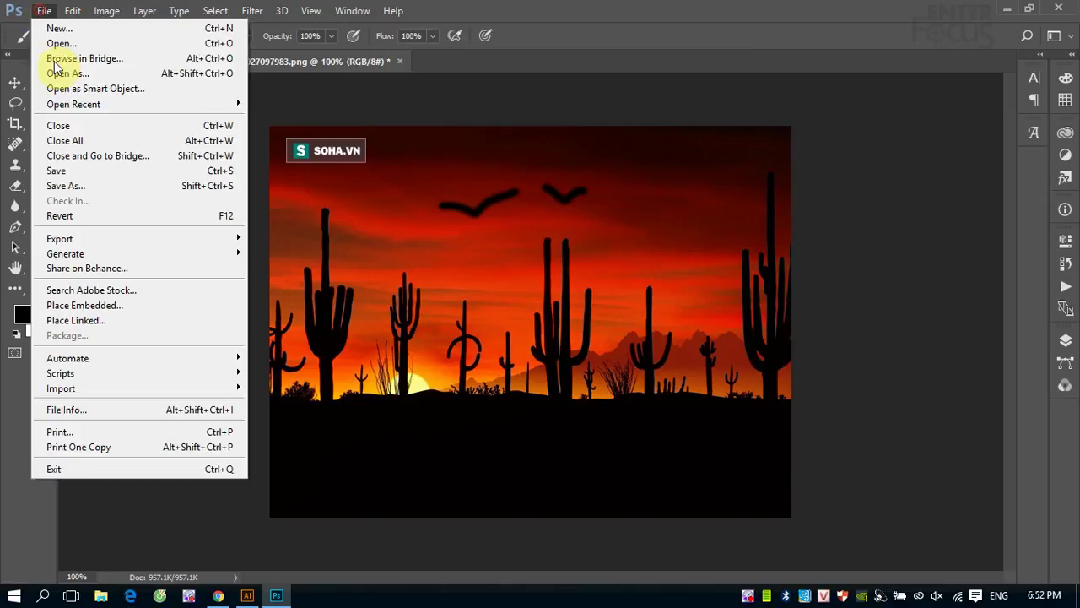
left_click(59, 170)
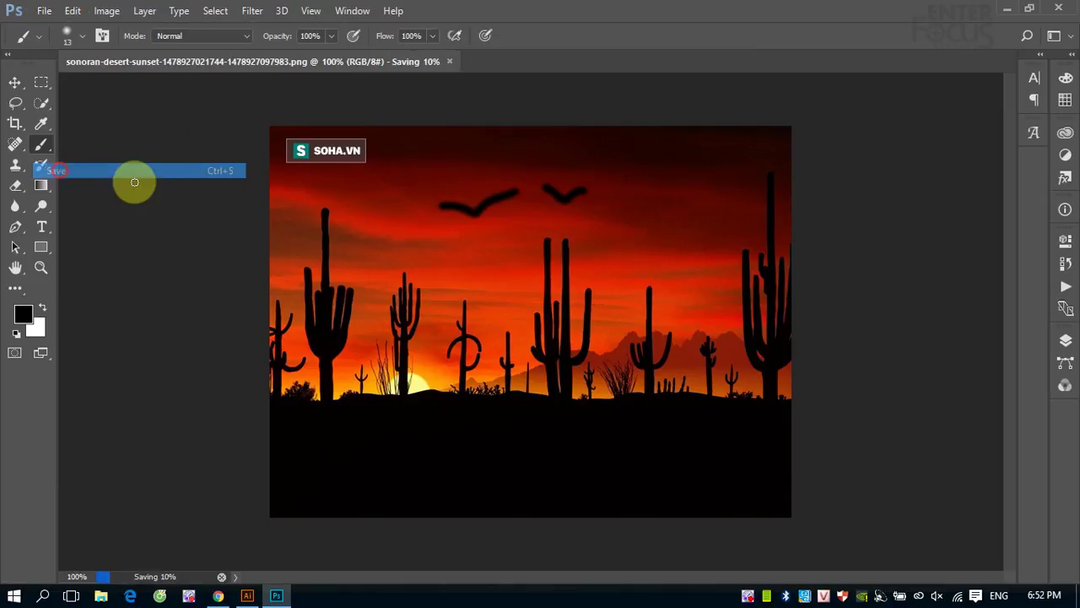
left_click(44, 11)
left_click(82, 185)
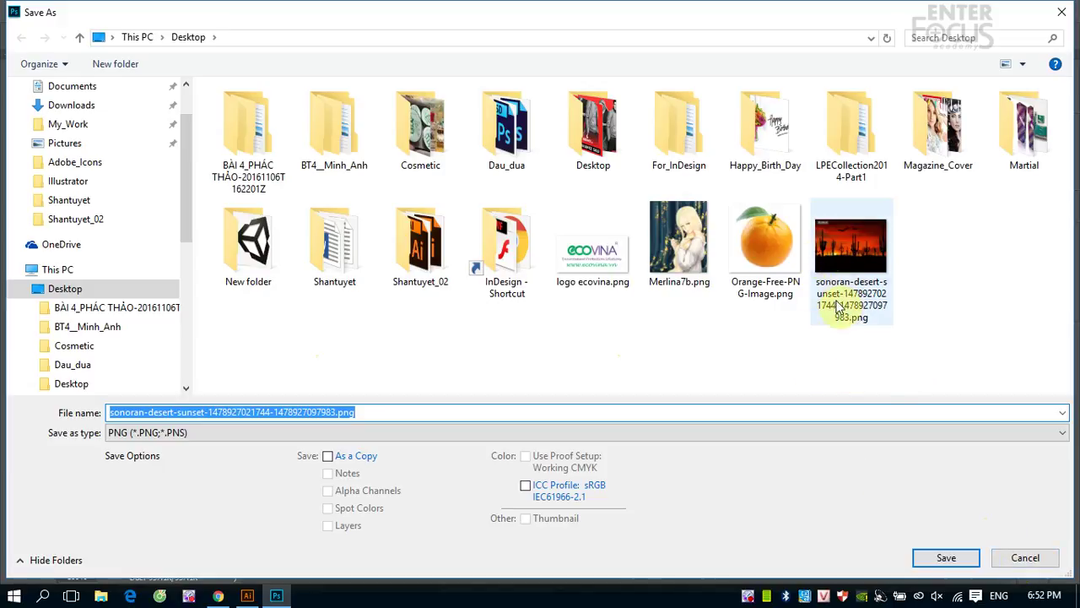
left_click(1022, 558)
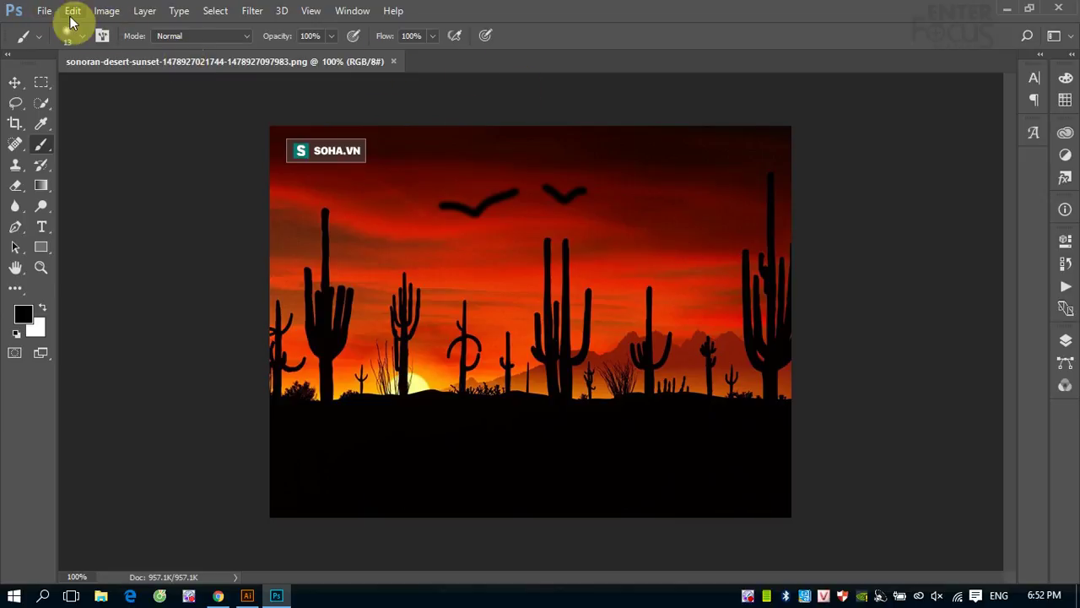
left_click(42, 12)
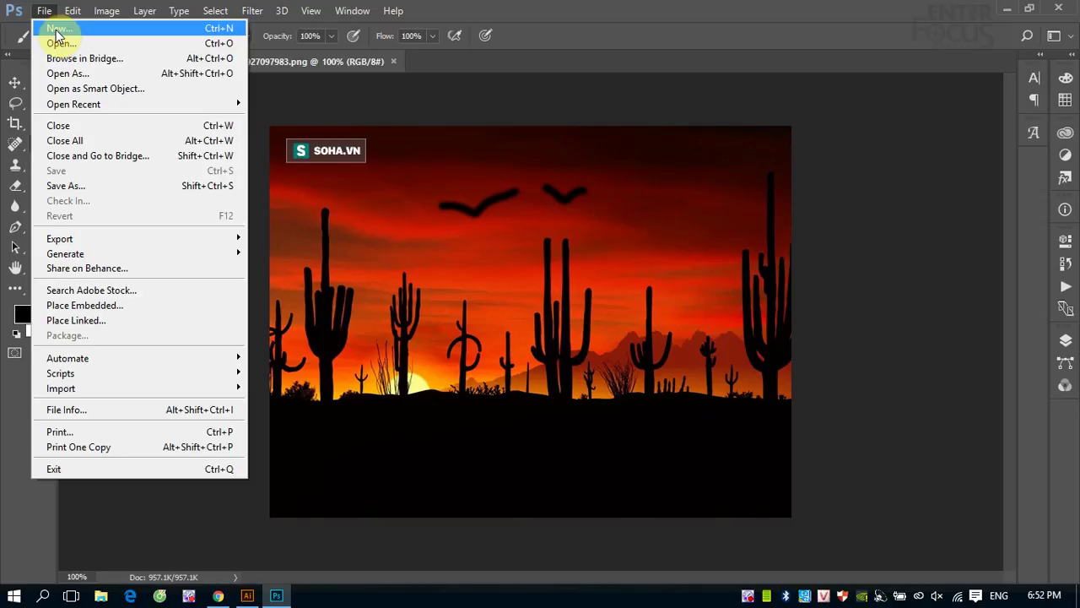
left_click(338, 64)
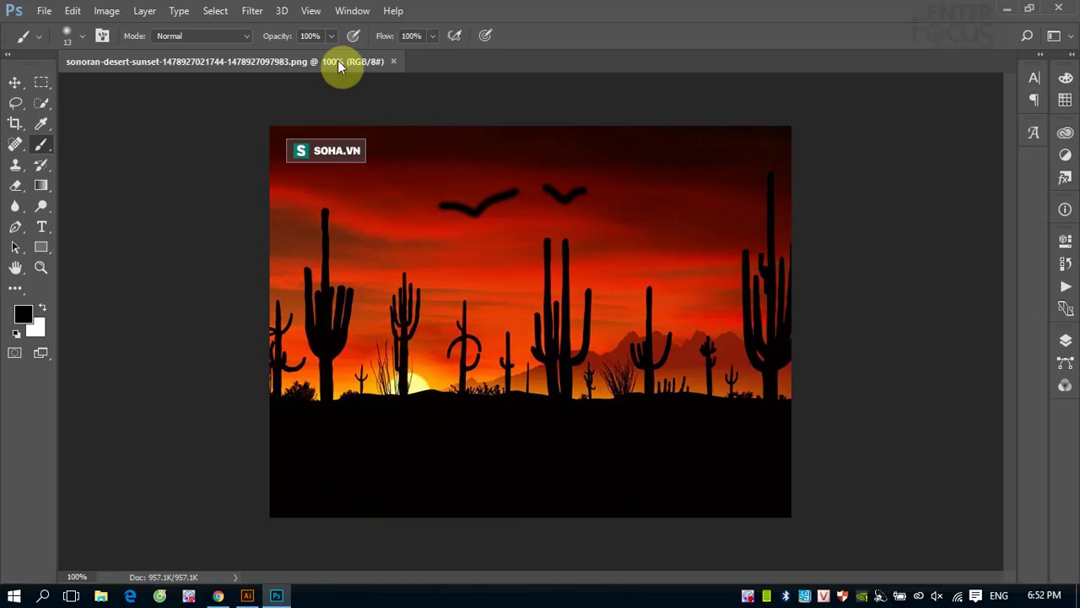
Step: Open the New Document dialog from the File menu and move it up and left
left_click(44, 11)
left_click(59, 30)
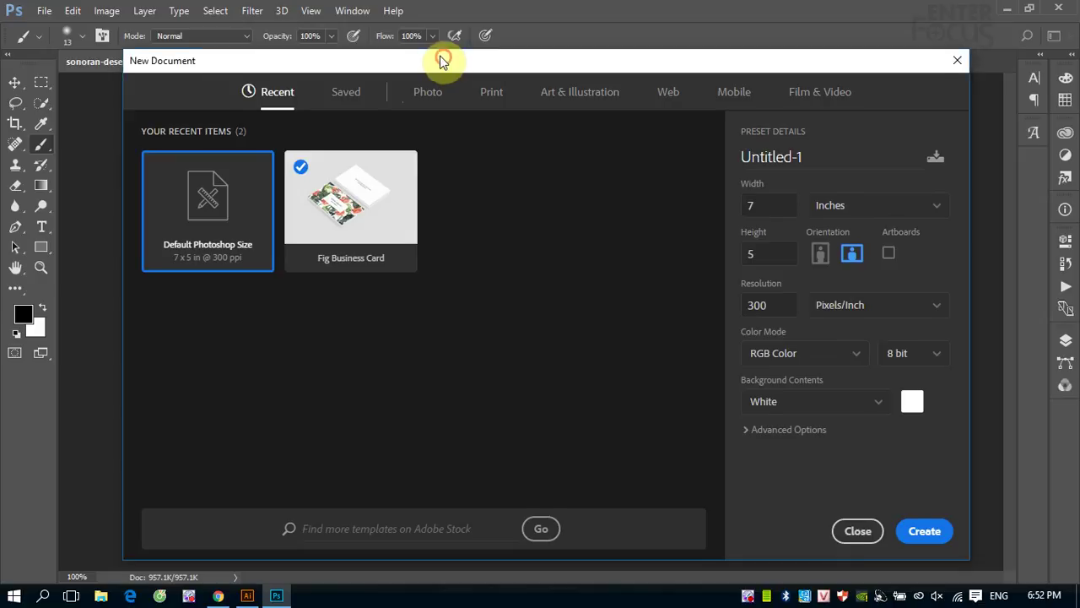
left_click_drag(443, 57, 412, 39)
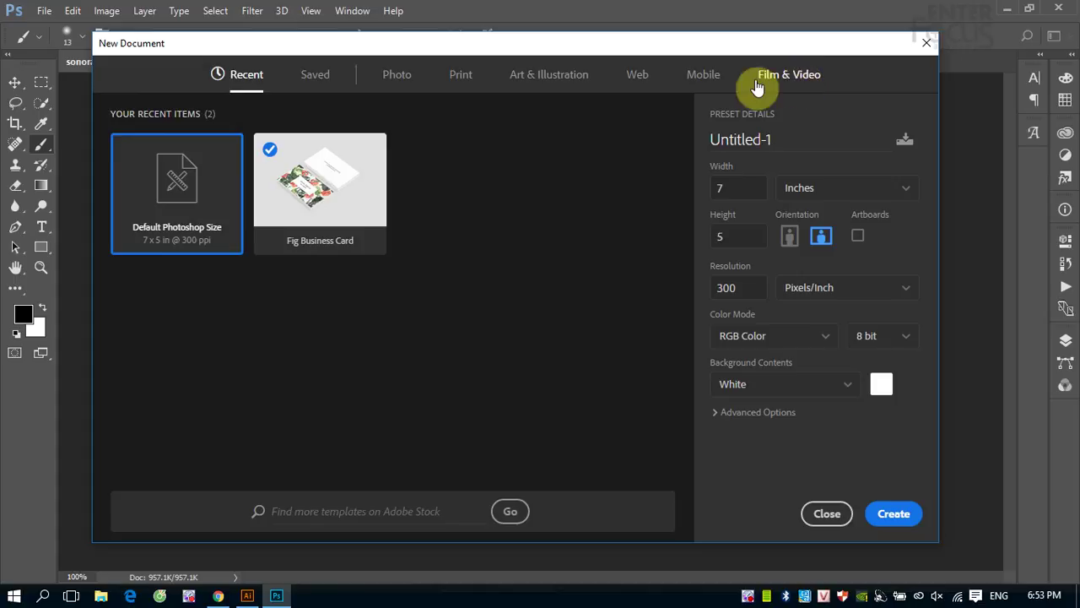
Step: Browse the Photo, Print, Art & Illustration, Web, Mobile and Film & Video presets, ending on Print
left_click(395, 76)
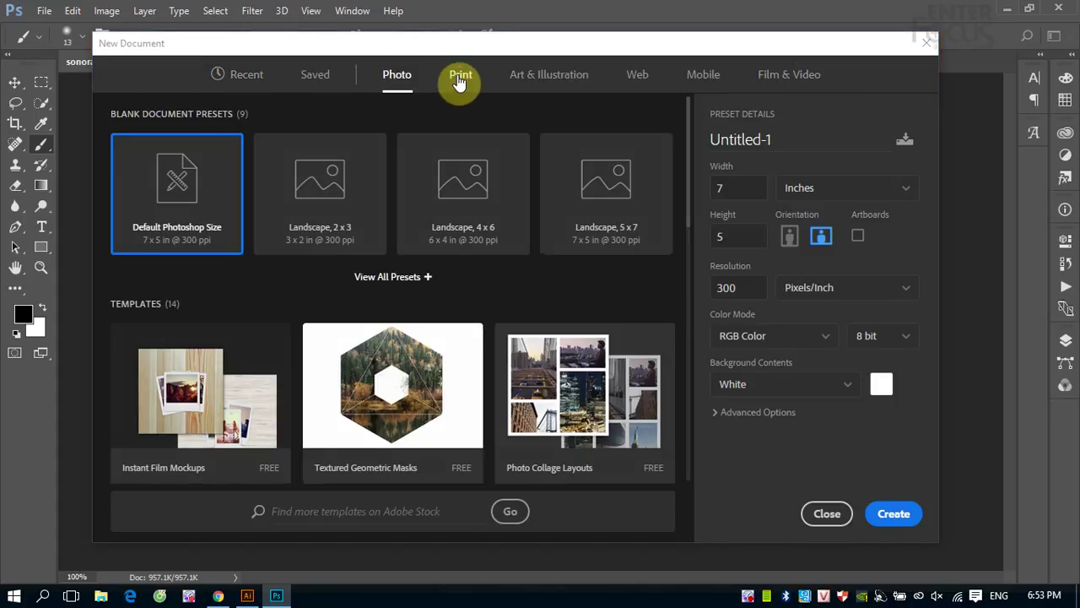
left_click(459, 77)
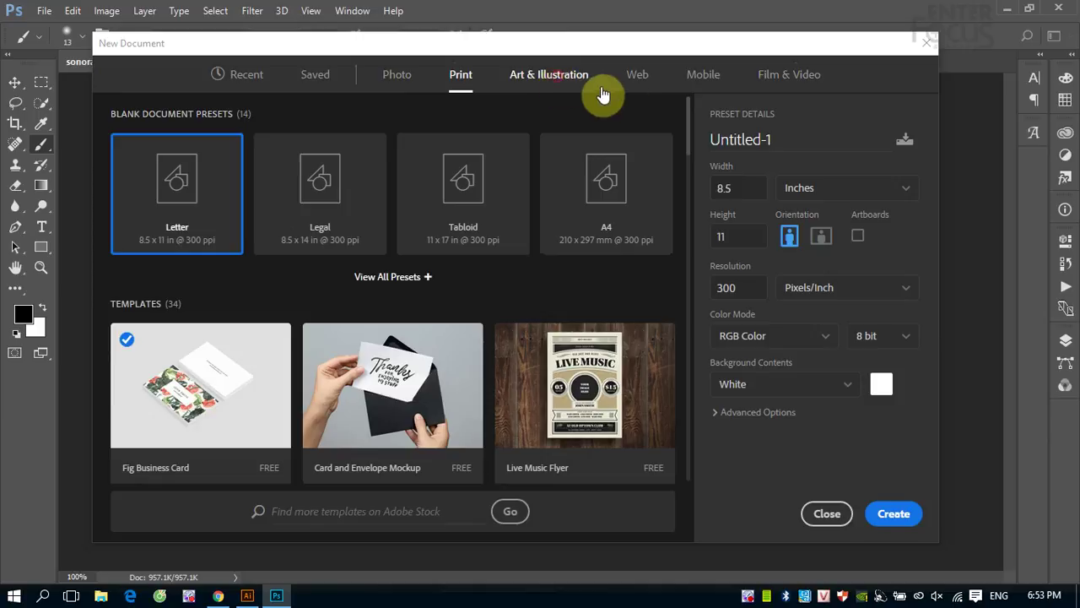
left_click(590, 86)
left_click(639, 81)
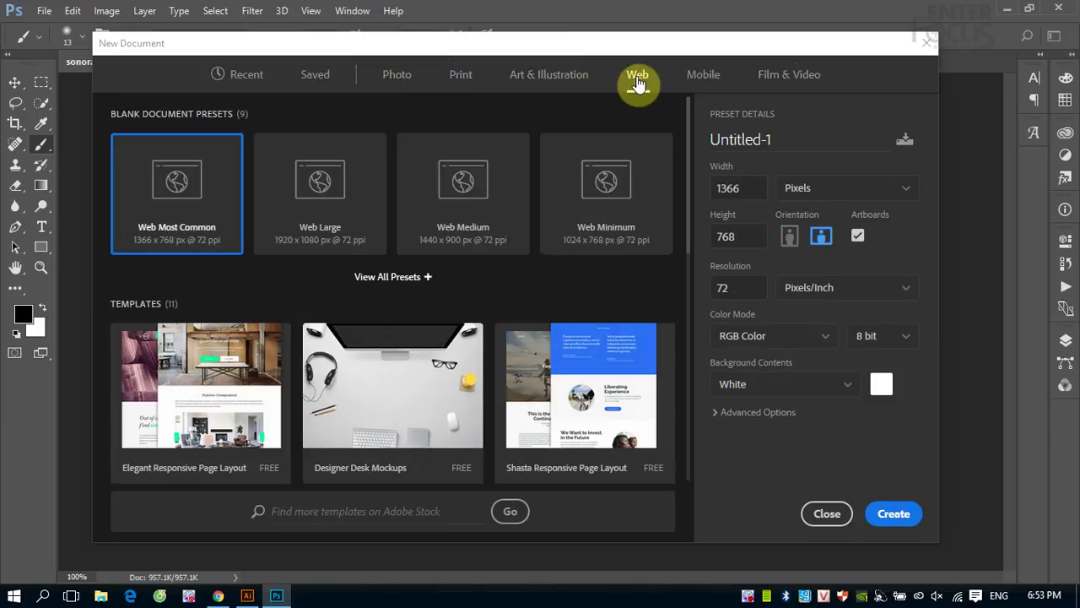
left_click(696, 76)
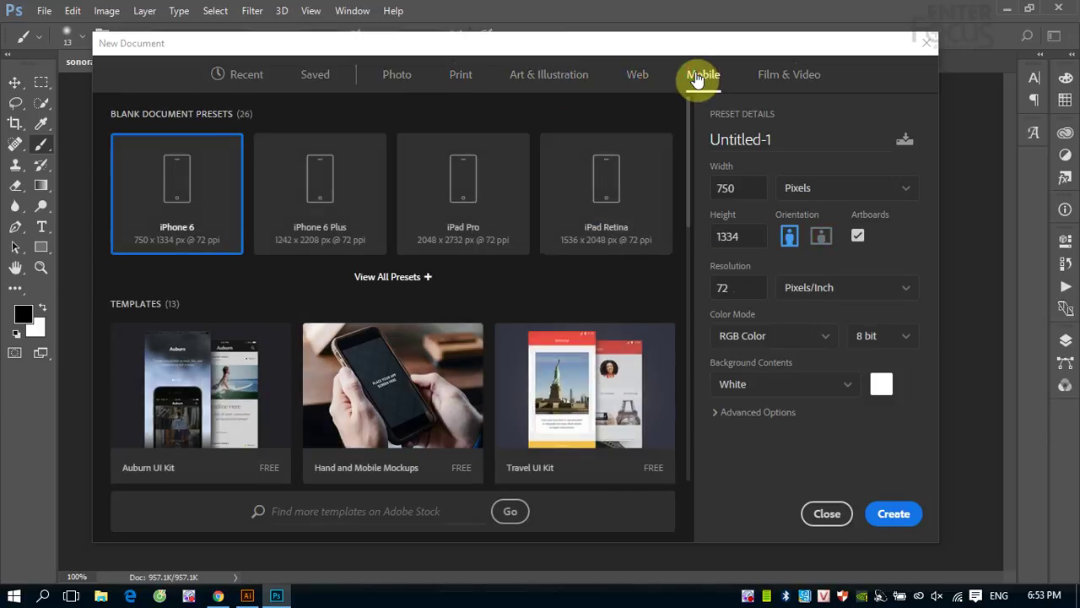
left_click(783, 78)
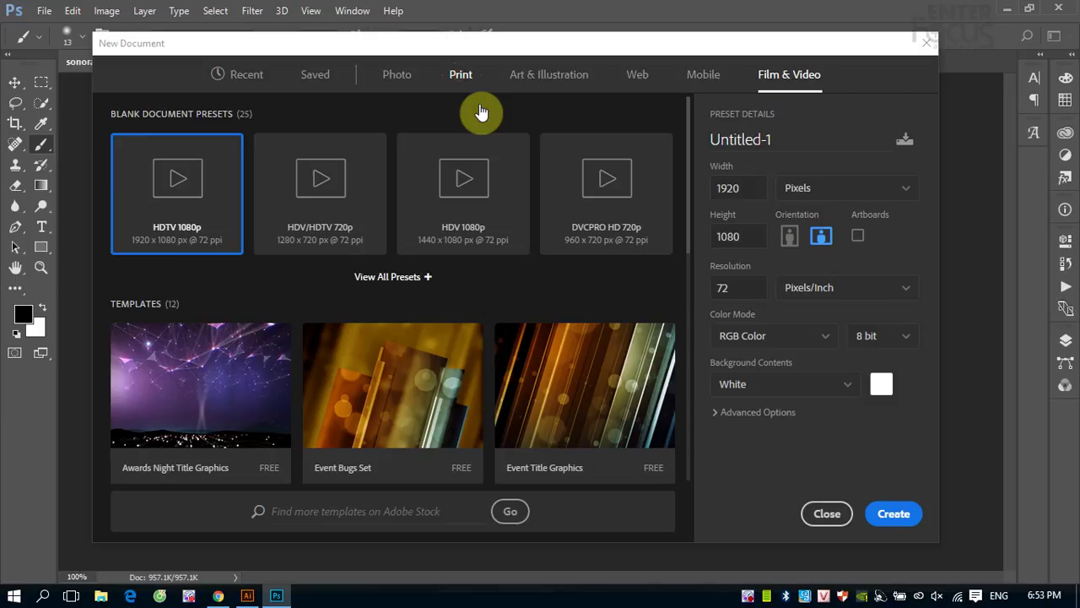
left_click(461, 78)
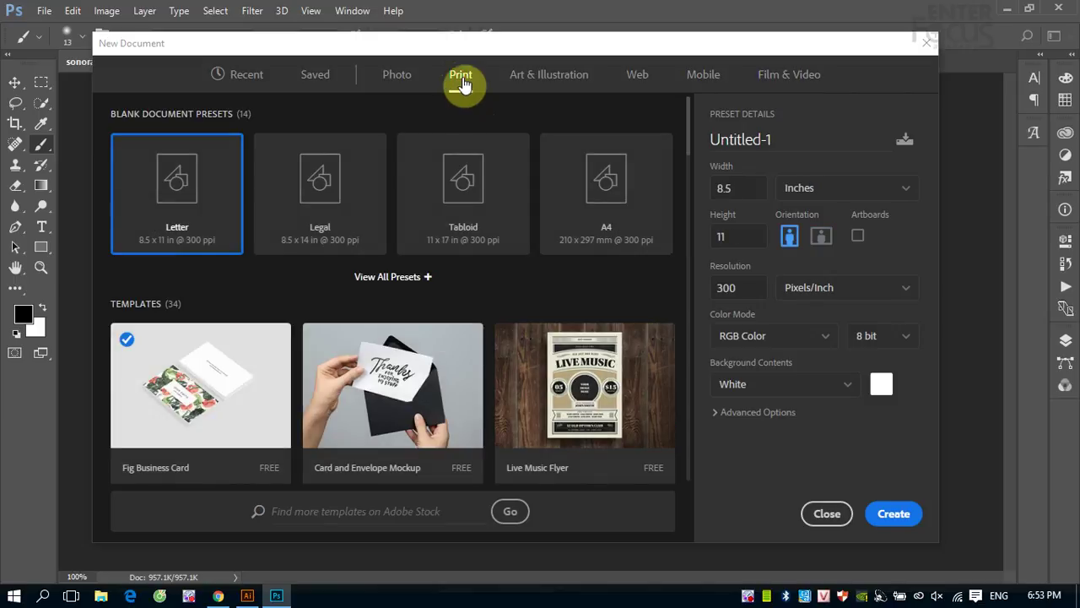
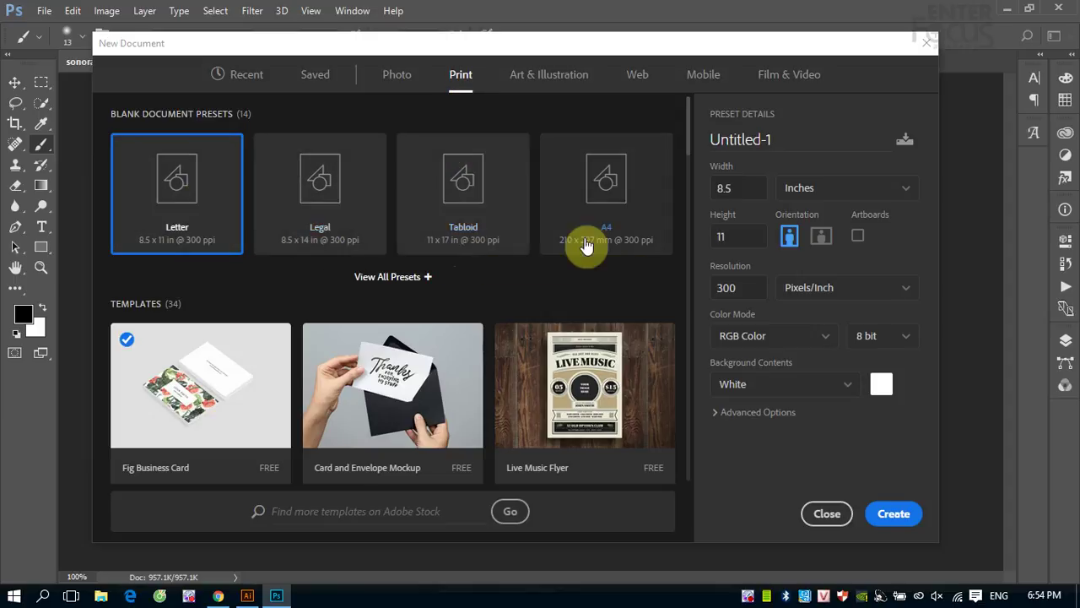
Step: Expand all blank Print presets and scroll from Letter and A4 down to B4 and C5
mouse_move(691, 131)
left_mouse_down()
mouse_move(698, 237)
mouse_move(697, 123)
left_mouse_up()
left_click(397, 281)
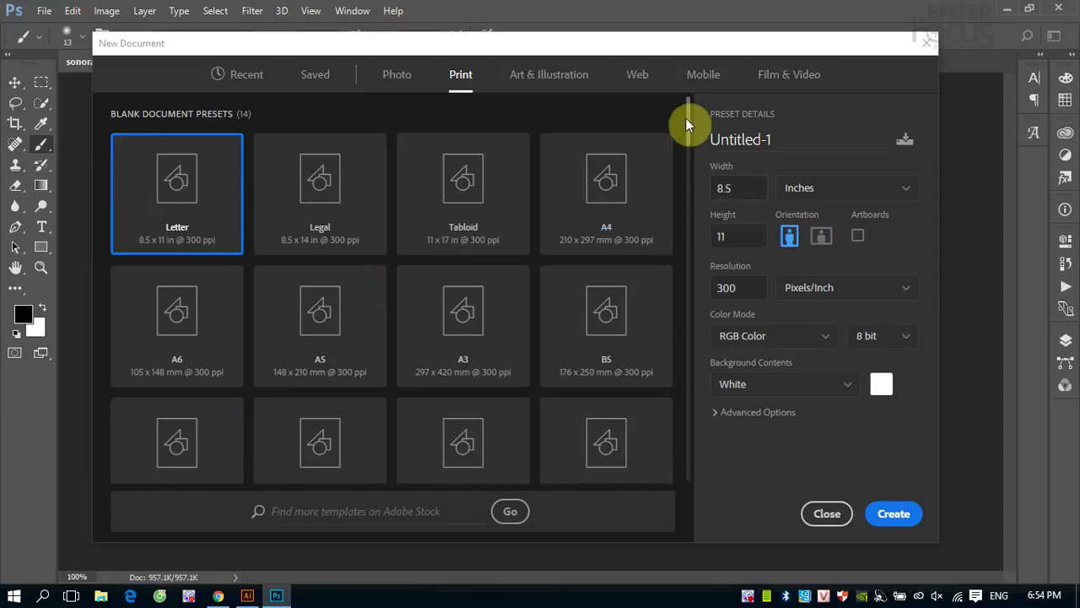
mouse_move(689, 116)
left_mouse_down()
mouse_move(697, 131)
mouse_move(697, 121)
left_mouse_up()
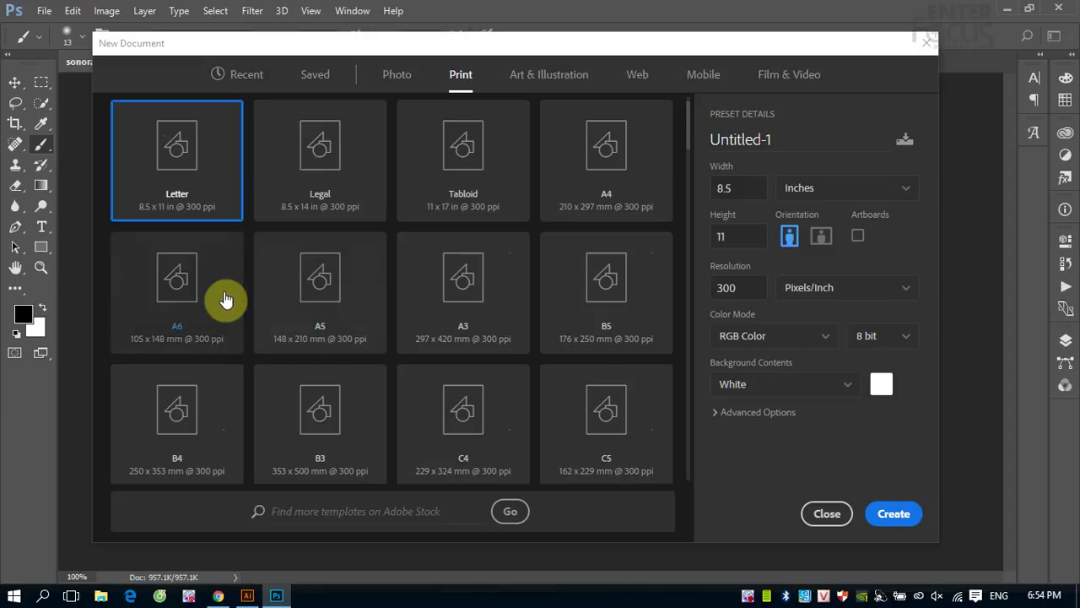
scroll(540, 311, "down", 2)
scroll(560, 313, "down", 5)
scroll(506, 253, "down", 3)
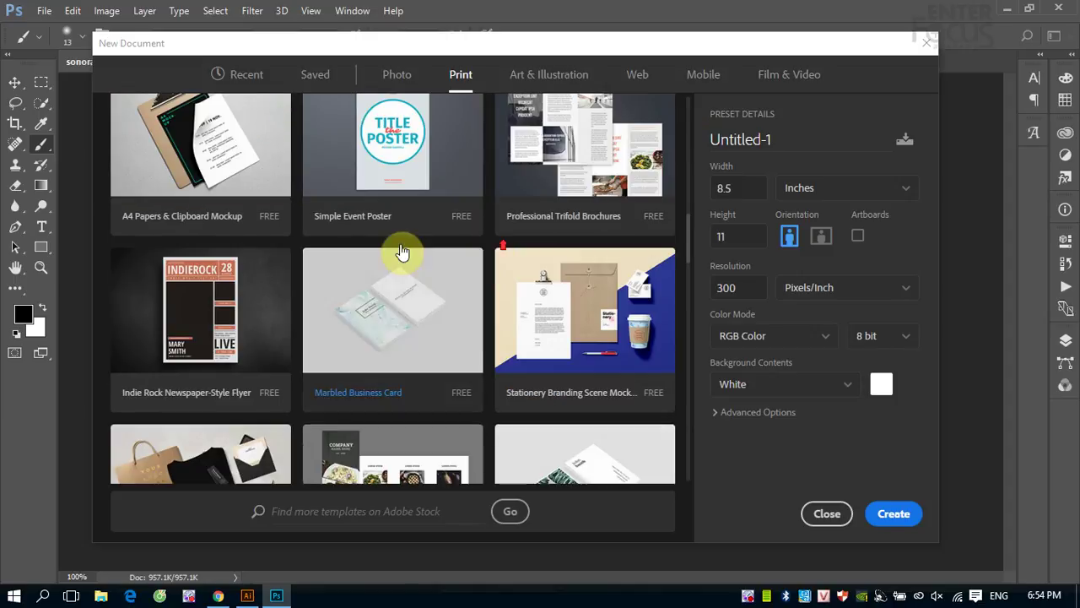
scroll(403, 254, "up", 10)
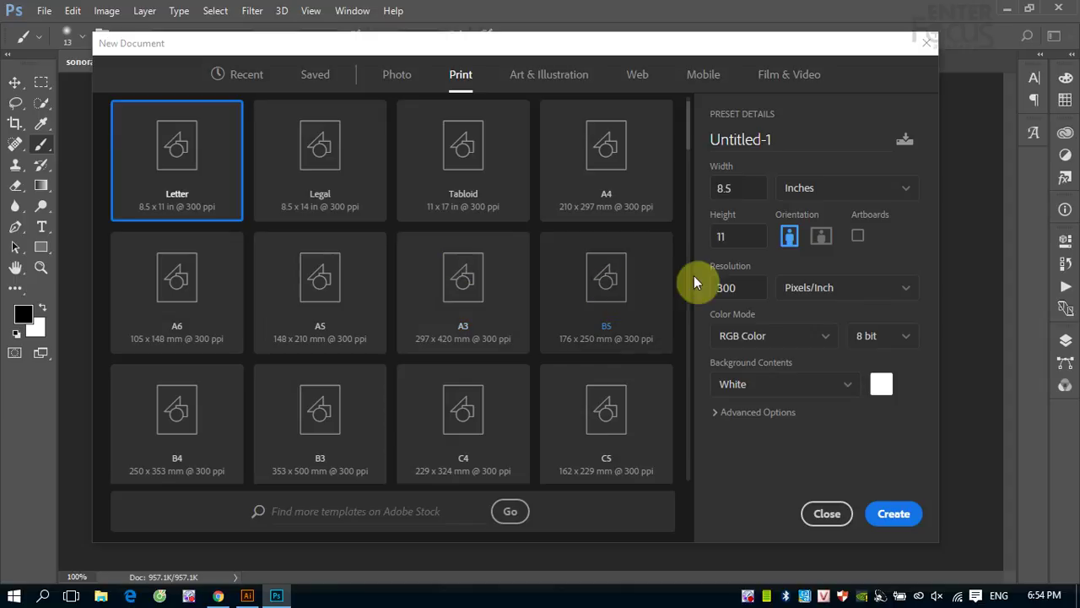
Step: Change the new document's width units from inches to Millimeters
left_click(783, 140)
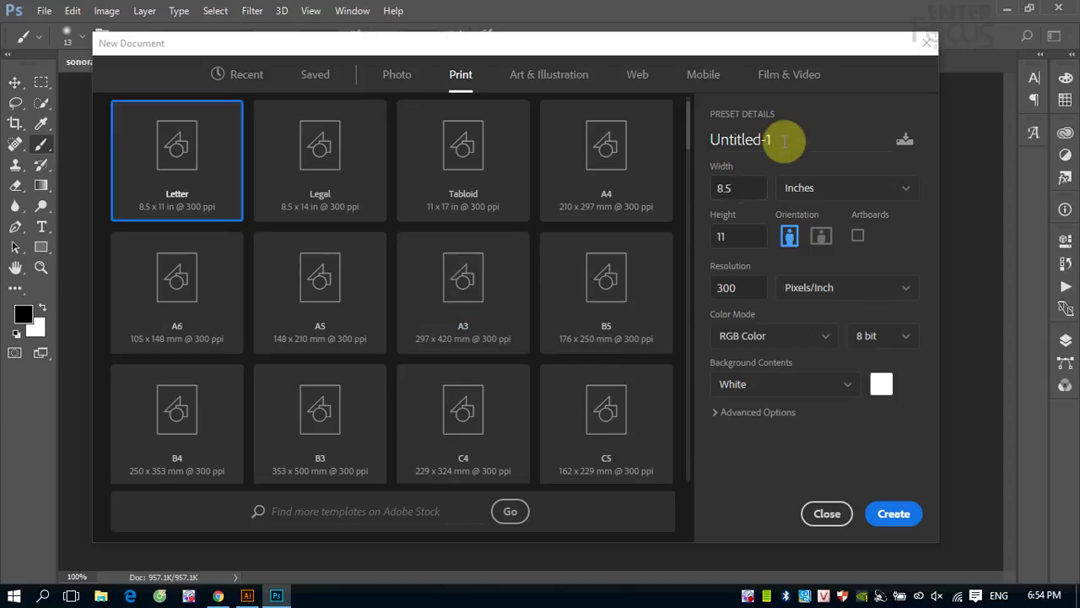
left_click(735, 187)
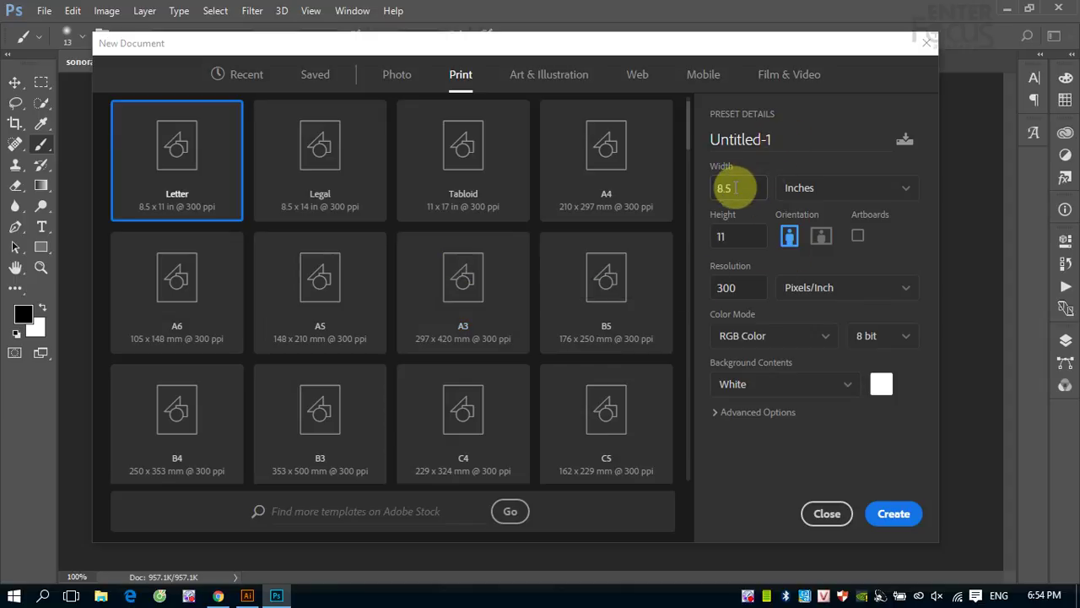
left_click(908, 187)
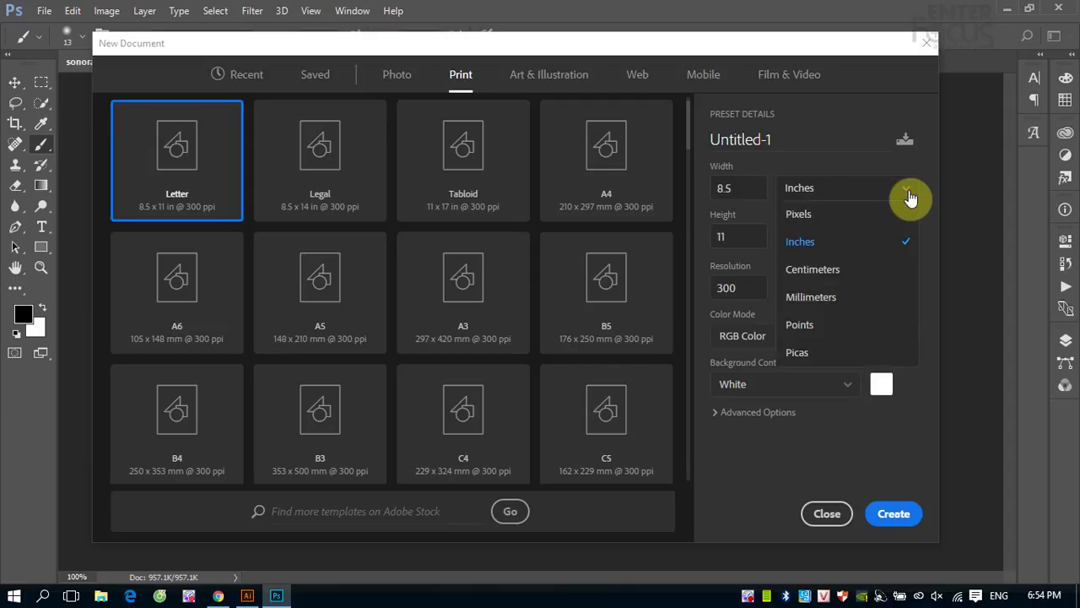
left_click(817, 299)
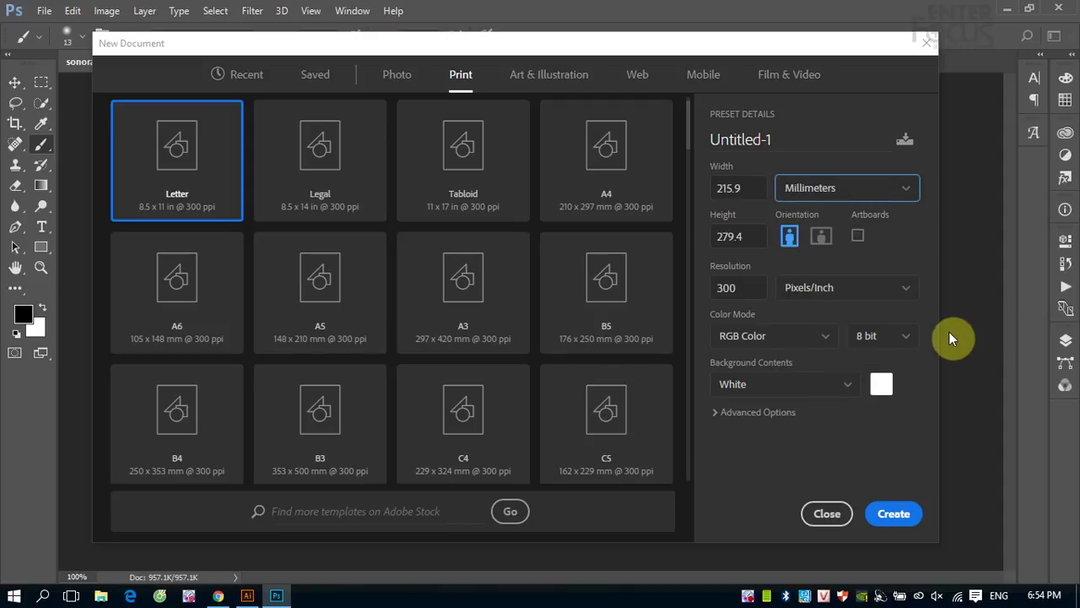
Step: Choose the A4 page preset and set the colour mode to CMYK Color
left_click(591, 180)
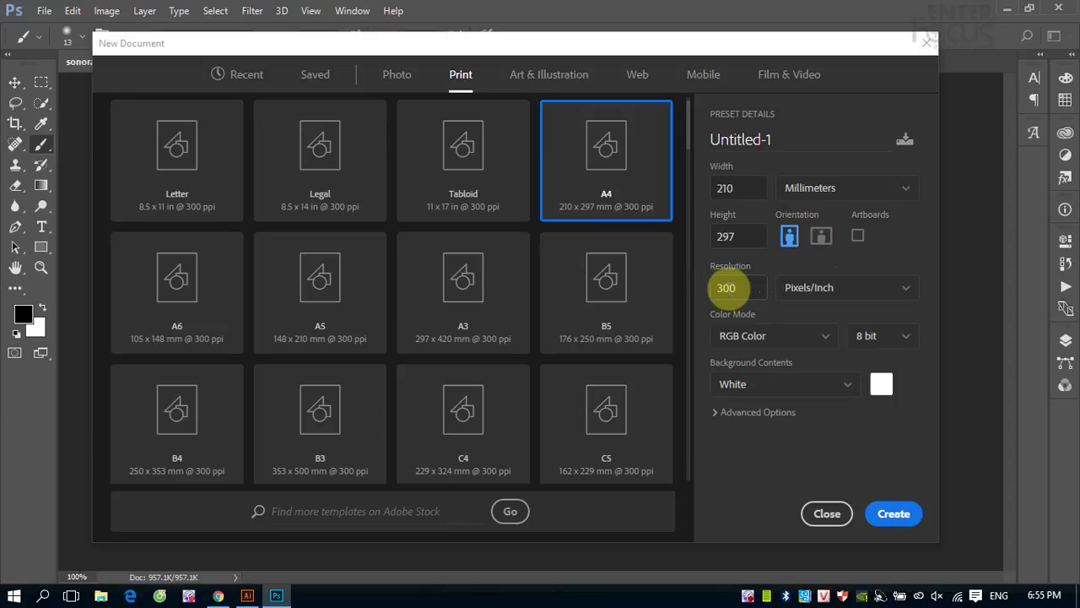
left_click(714, 287)
left_click_drag(715, 287, 740, 283)
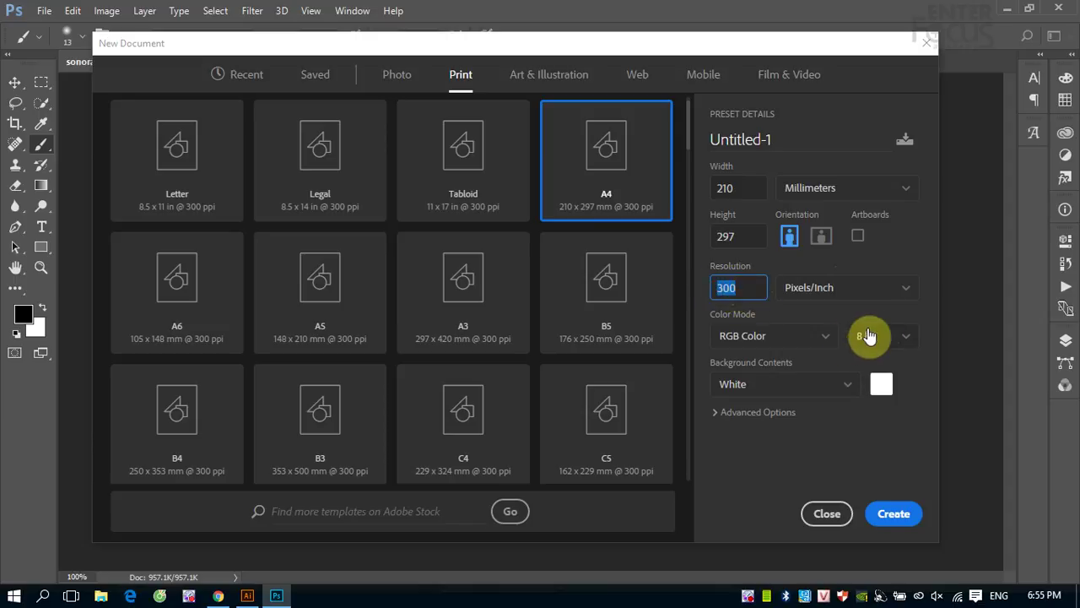
left_click(827, 336)
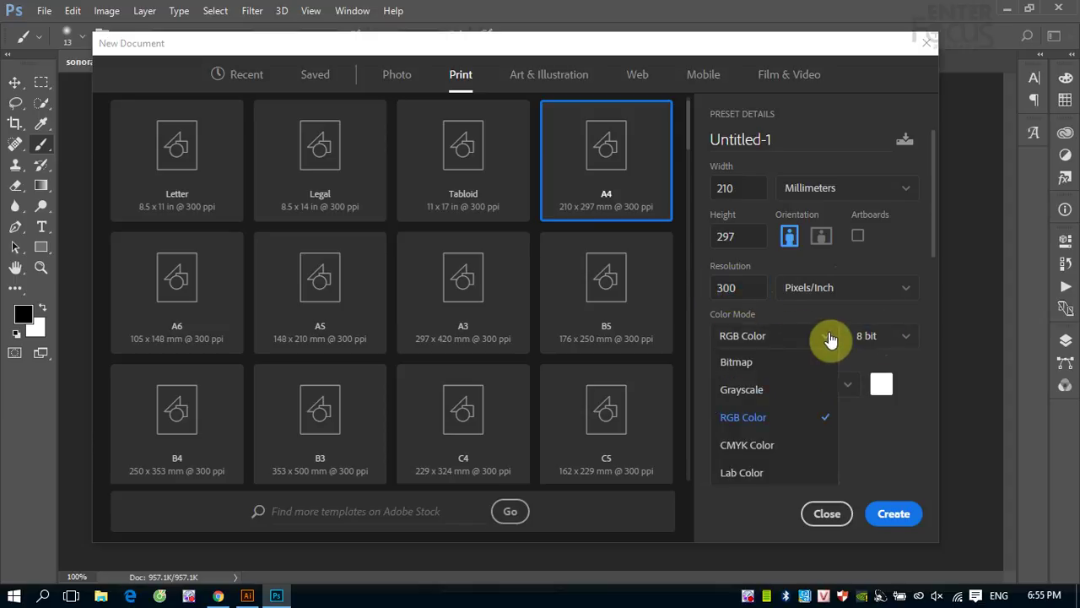
left_click(760, 453)
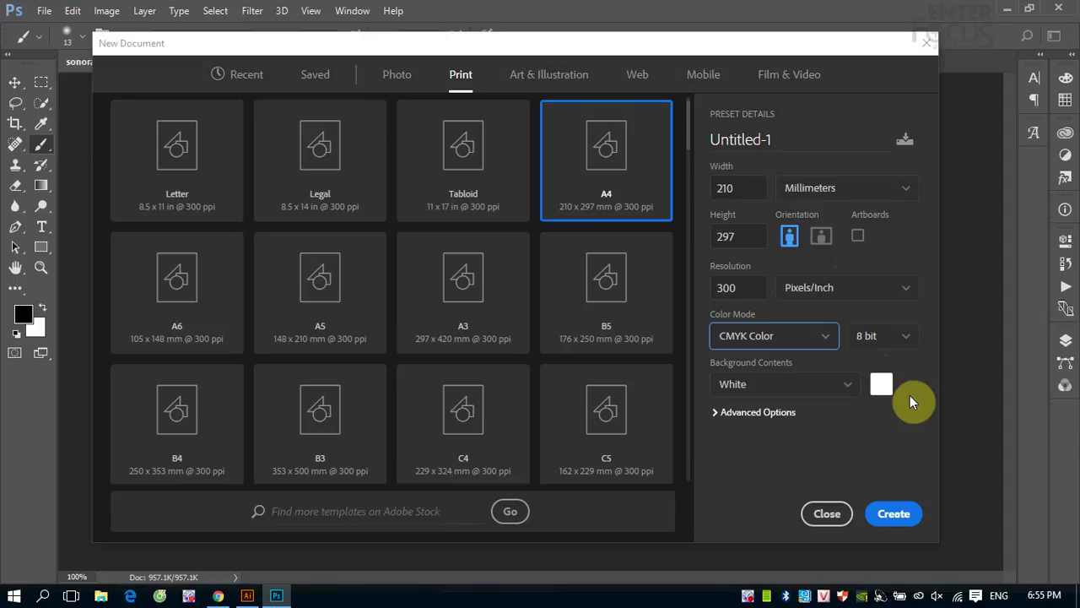
Step: Keep White background contents, then move on to the Web document presets
left_click(849, 390)
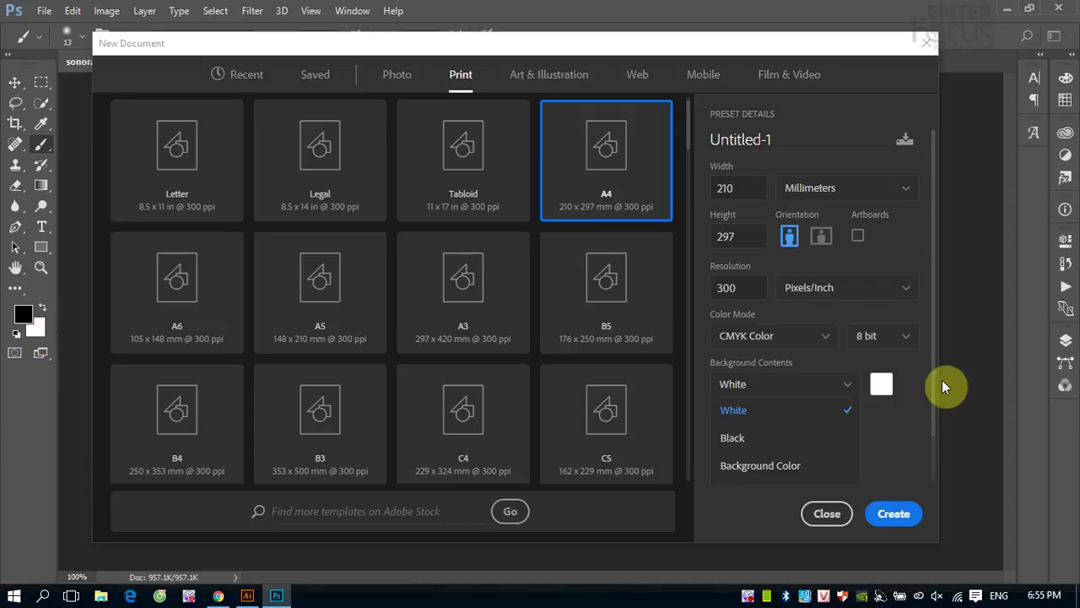
left_click(923, 433)
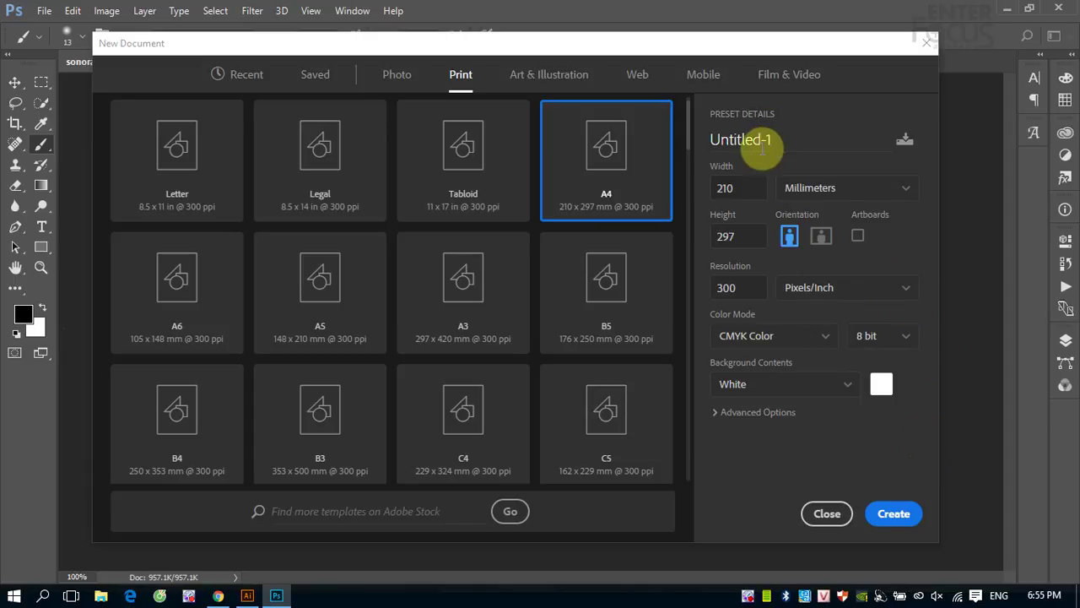
left_click(709, 140)
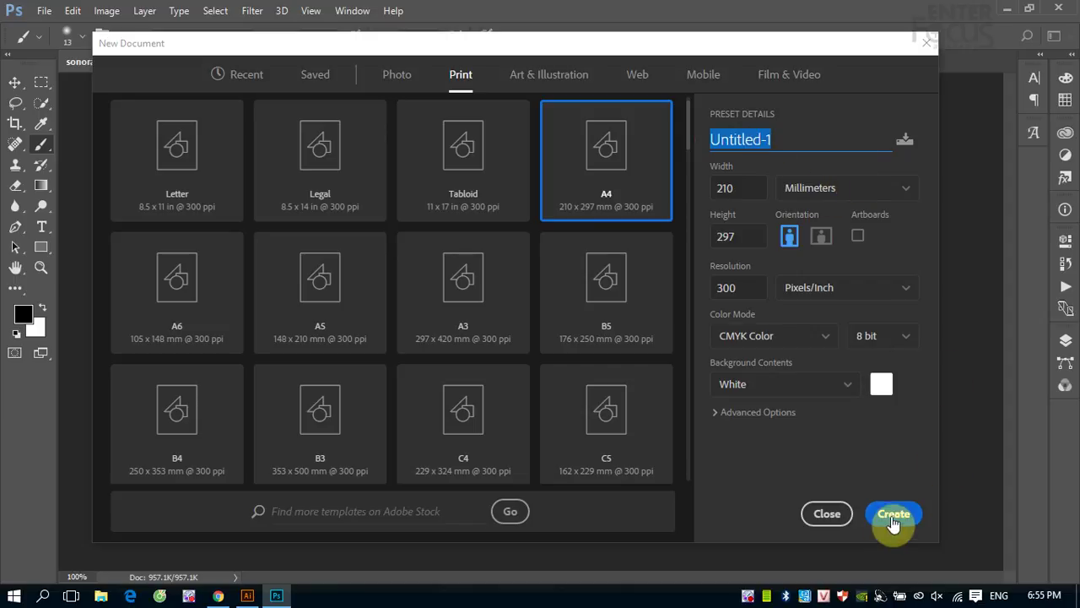
left_click(637, 76)
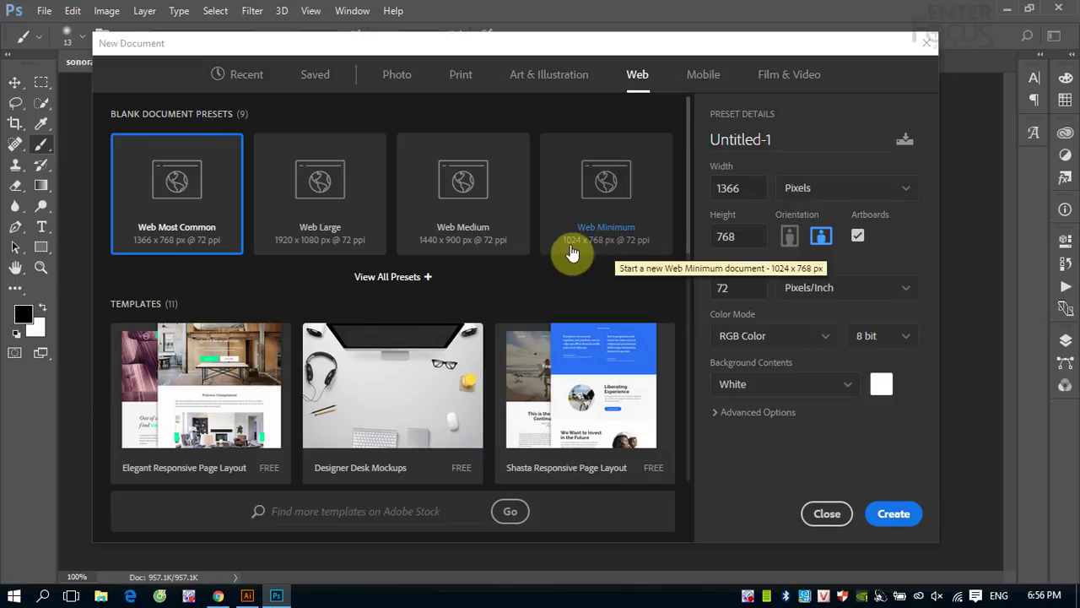
Step: Expand and scroll through all Web presets, then bring up Mobile presets like iPhone 6
left_click(376, 284)
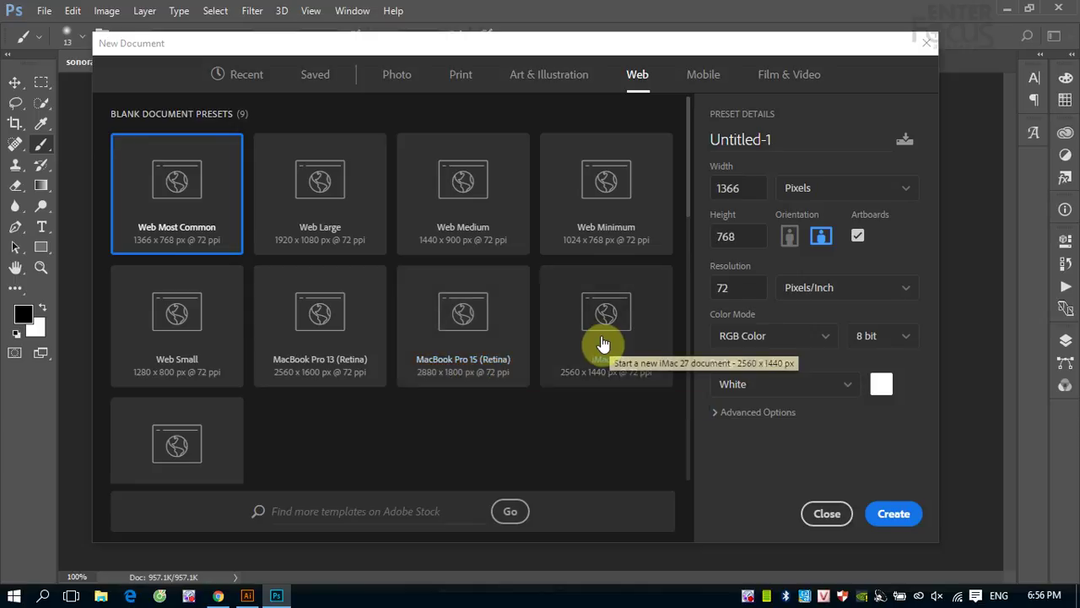
scroll(605, 321, "down", 3)
scroll(604, 302, "up", 3)
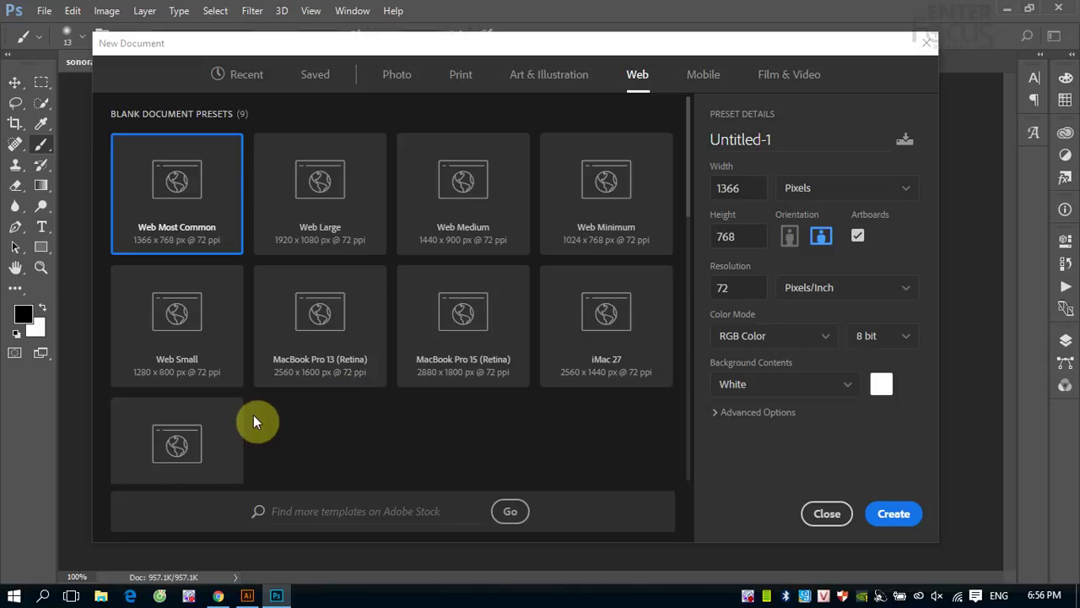
left_click_drag(686, 204, 692, 235)
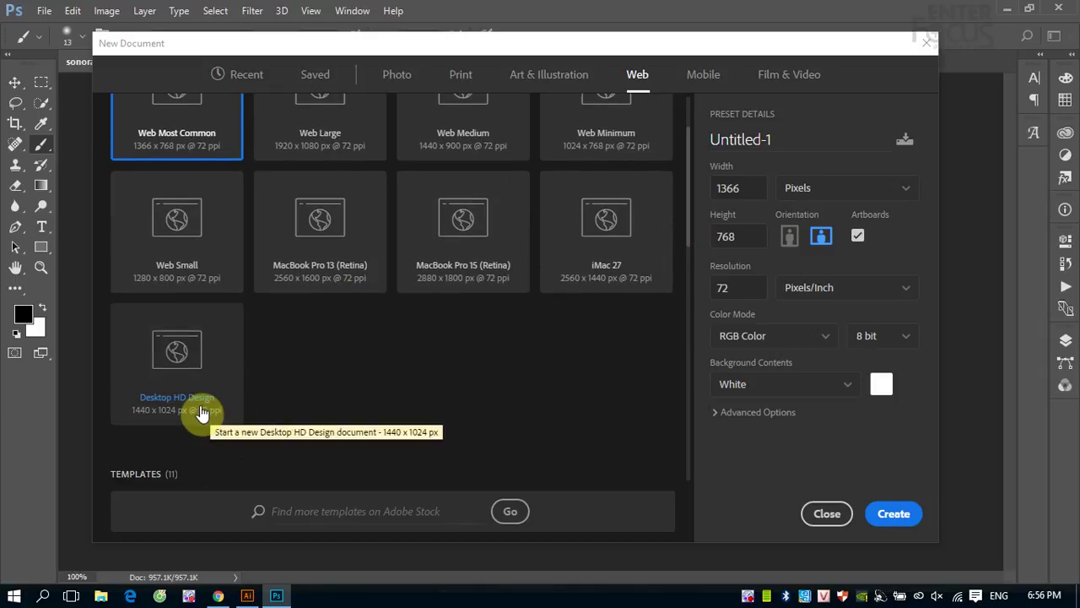
scroll(475, 410, "up", 2)
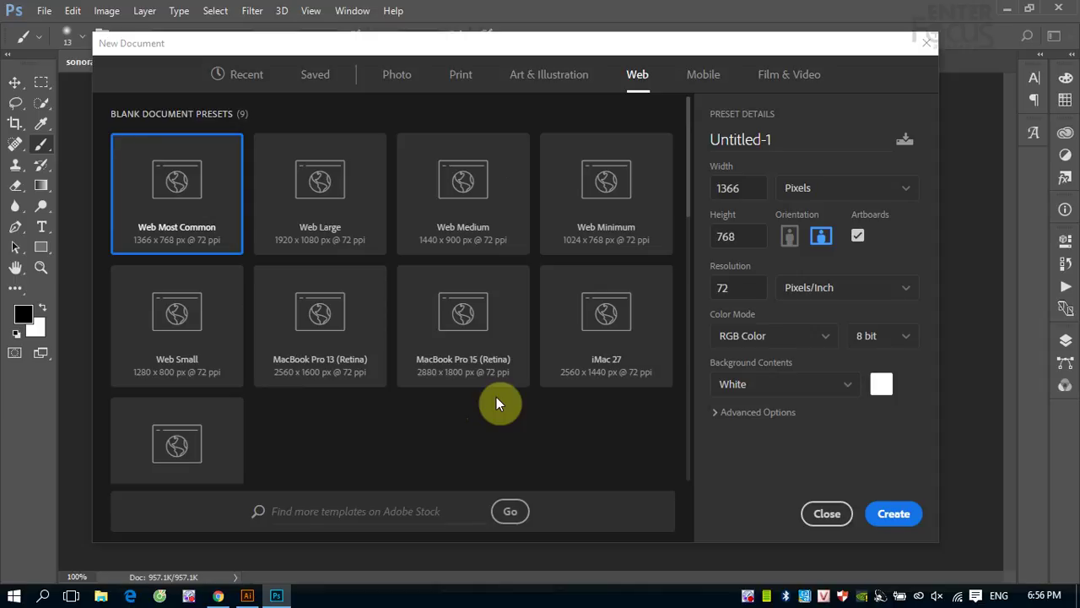
left_click(701, 77)
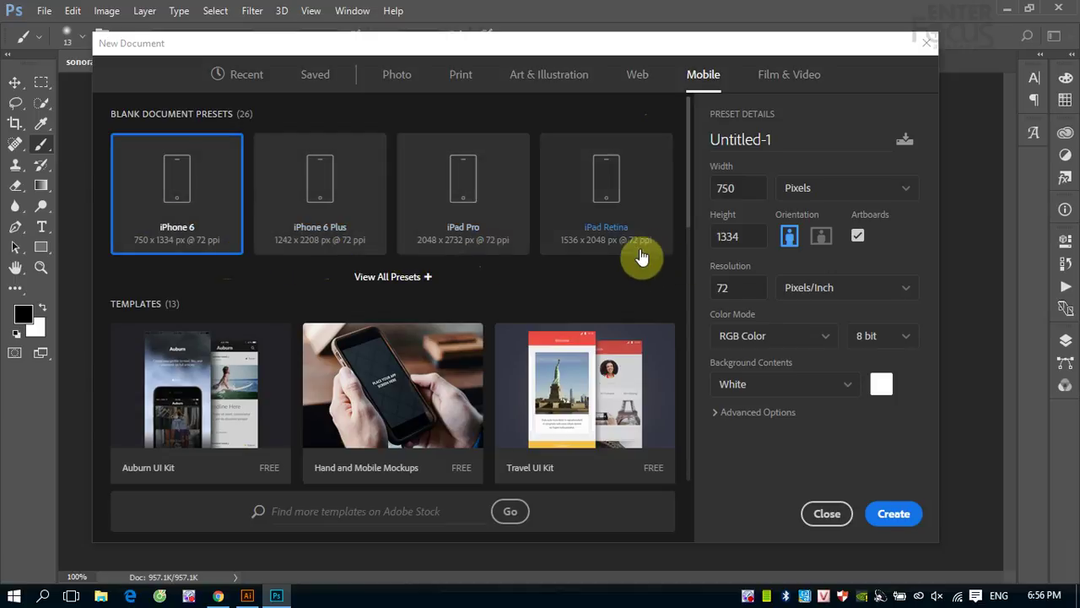
Step: Expand and scroll through all Mobile presets, then bring up the Film & Video presets
scroll(444, 216, "down", 1)
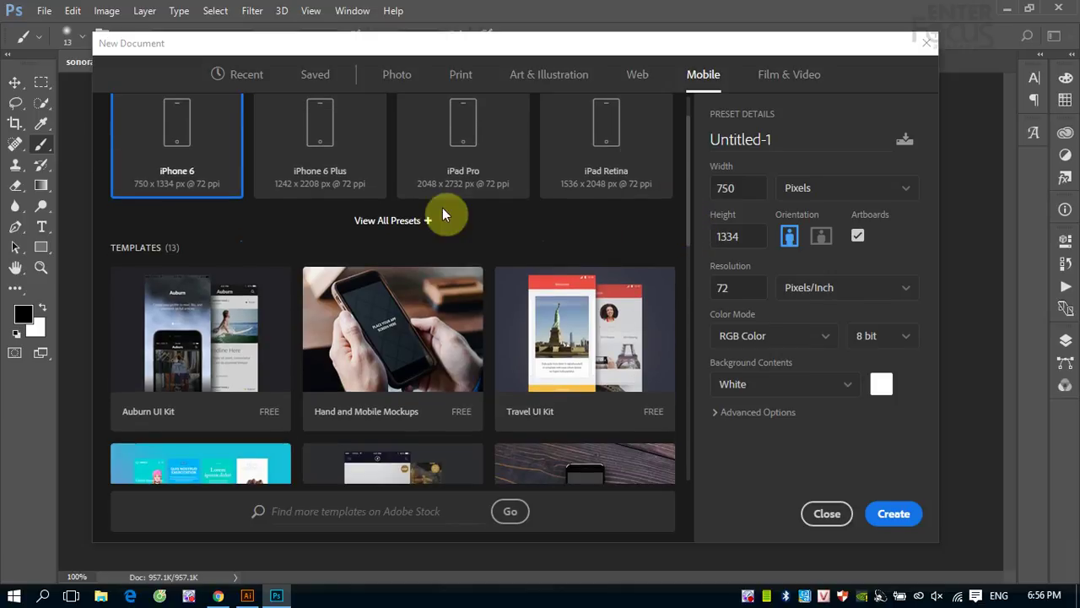
left_click(376, 220)
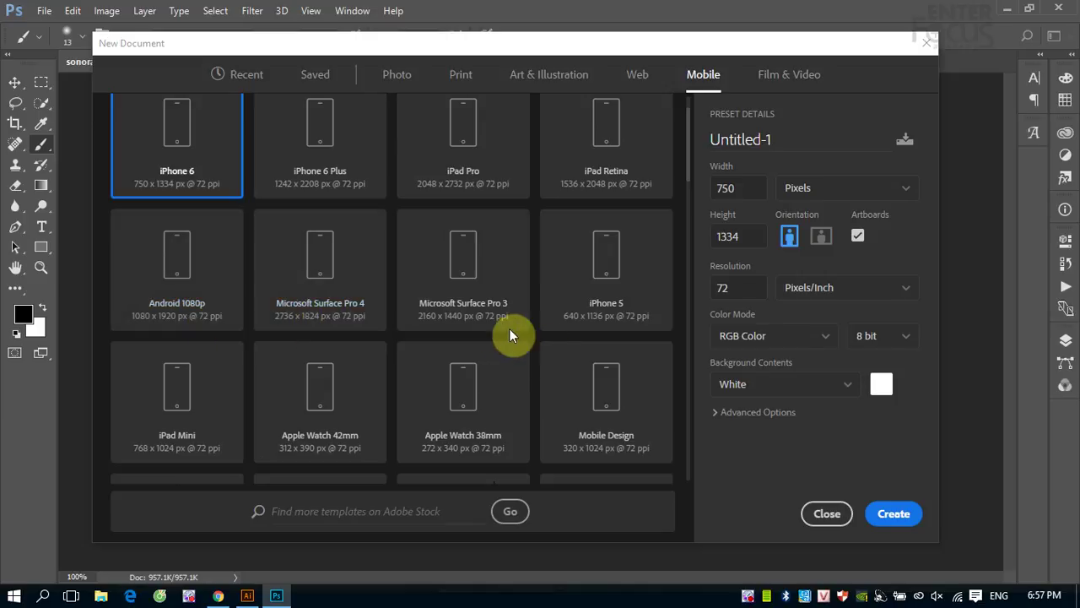
scroll(397, 331, "down", 5)
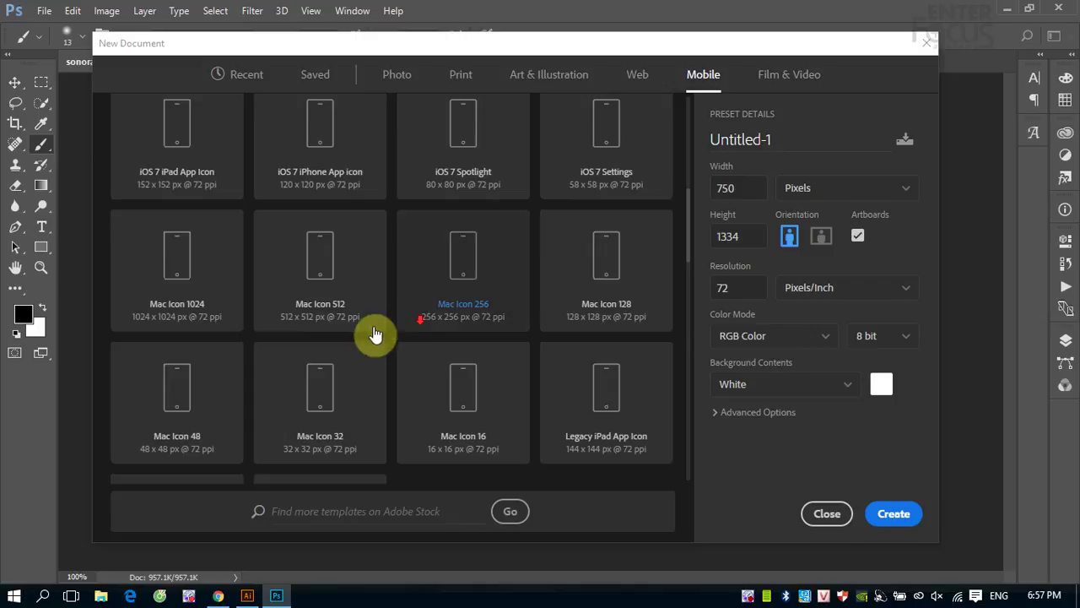
scroll(308, 332, "down", 3)
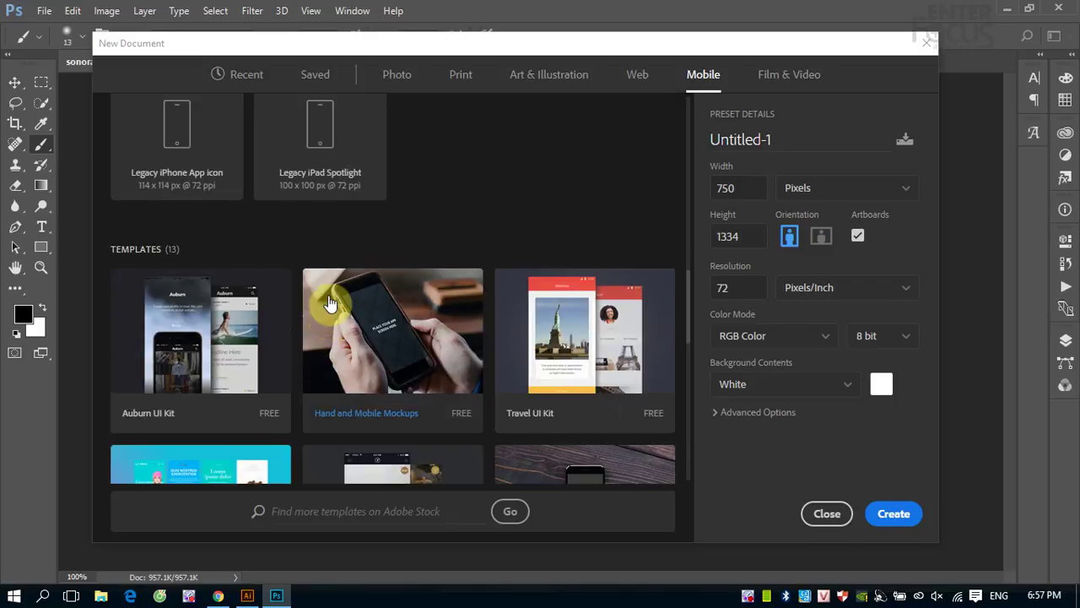
scroll(372, 206, "up", 3)
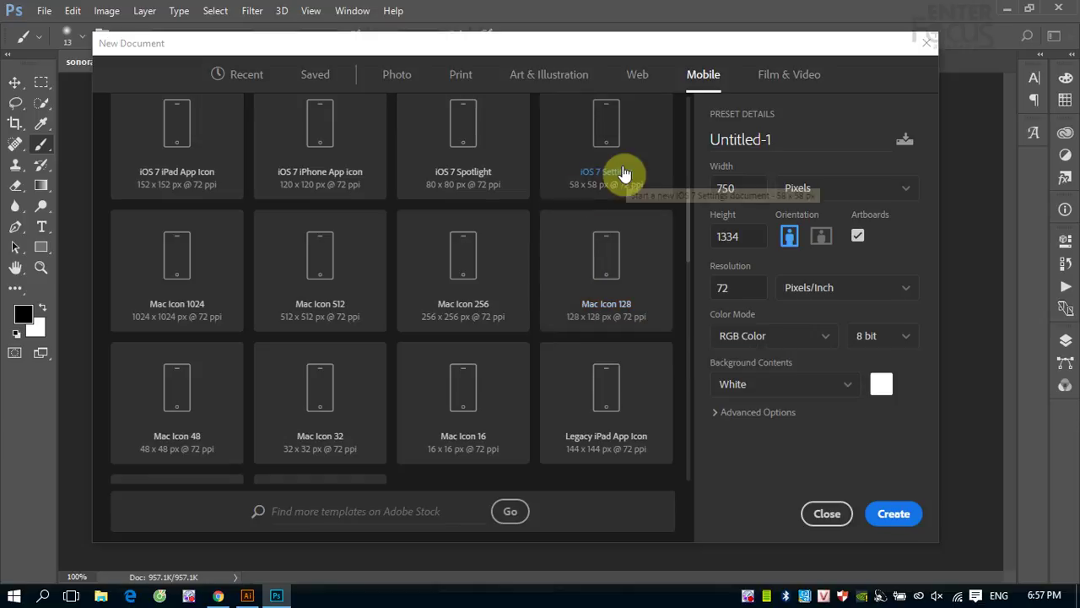
left_click(789, 74)
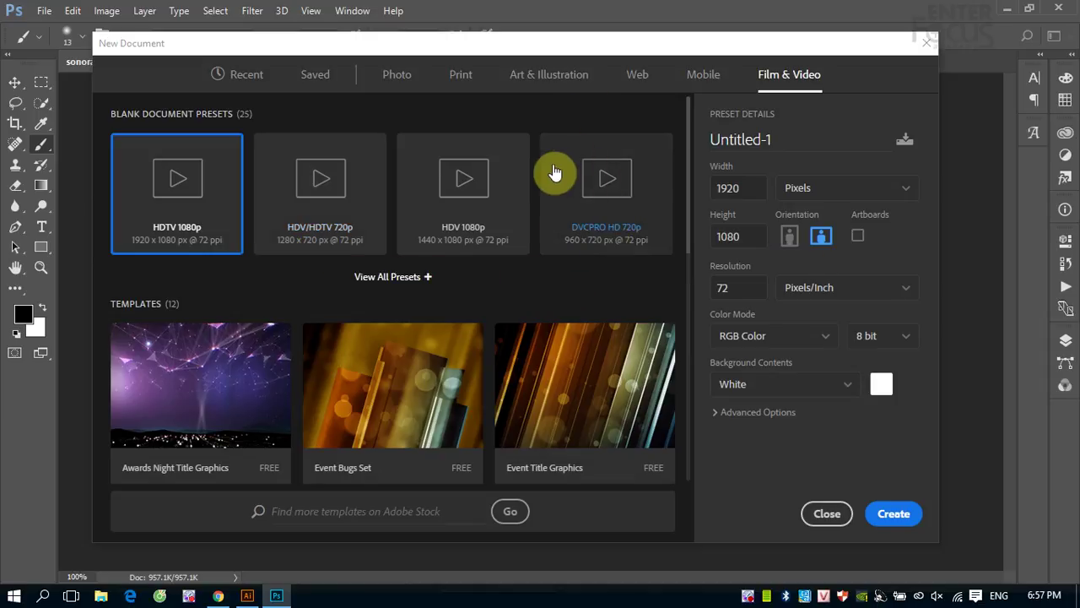
Step: Expand the video presets, glance at Art & Illustration, then show the Photo presets
left_click(376, 278)
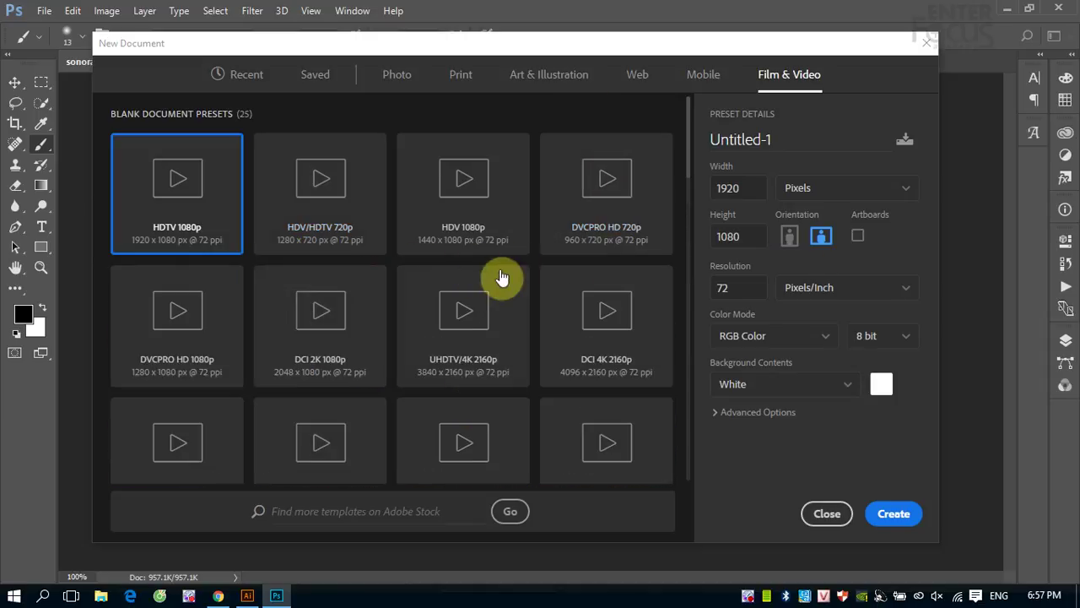
left_click(534, 75)
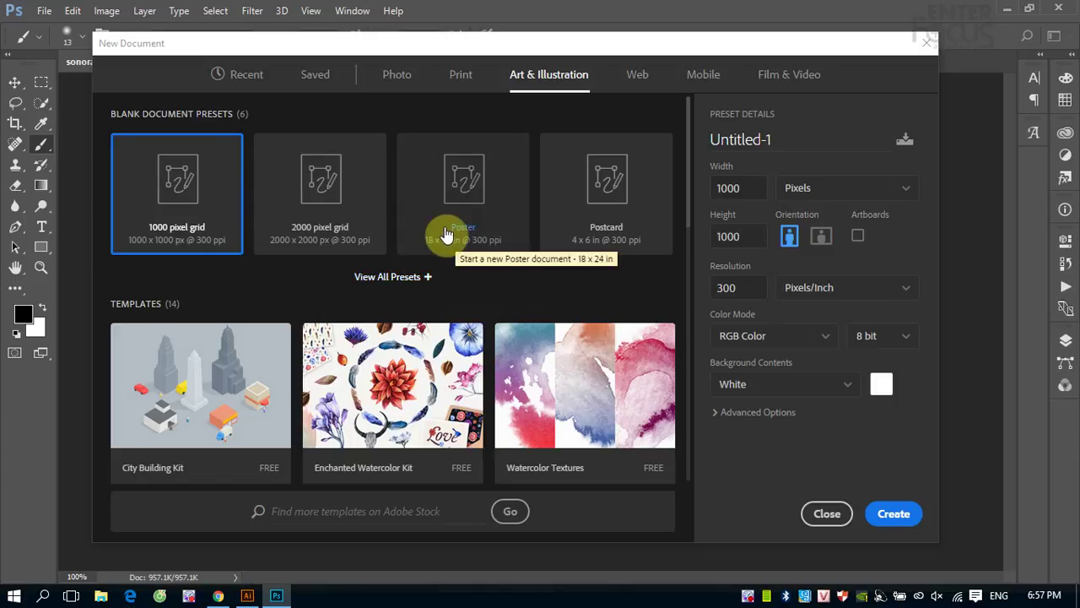
left_click(402, 76)
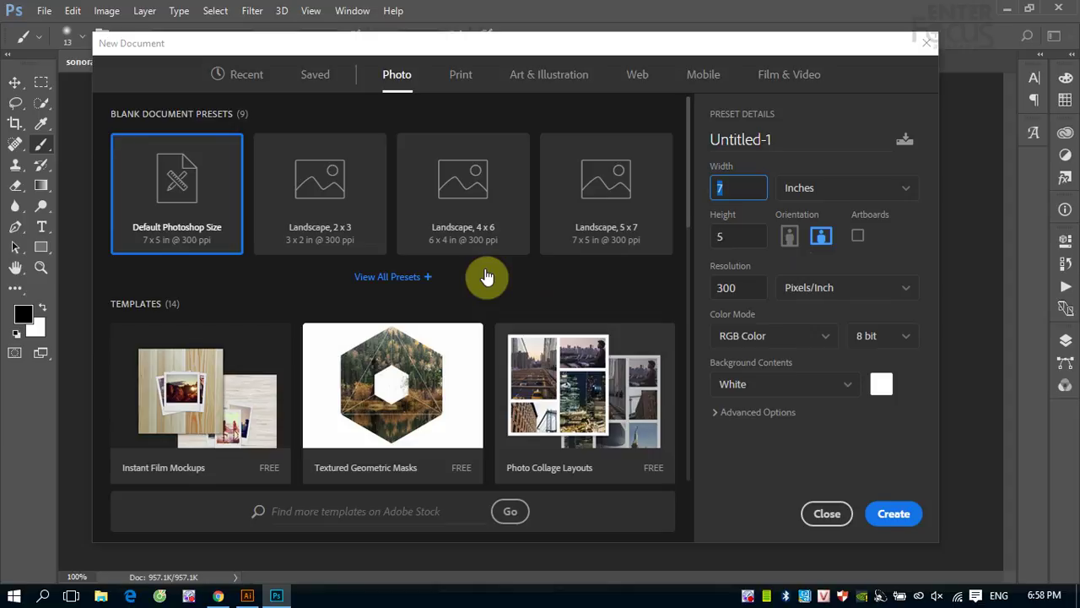
scroll(487, 277, "down", 5)
scroll(459, 277, "up", 5)
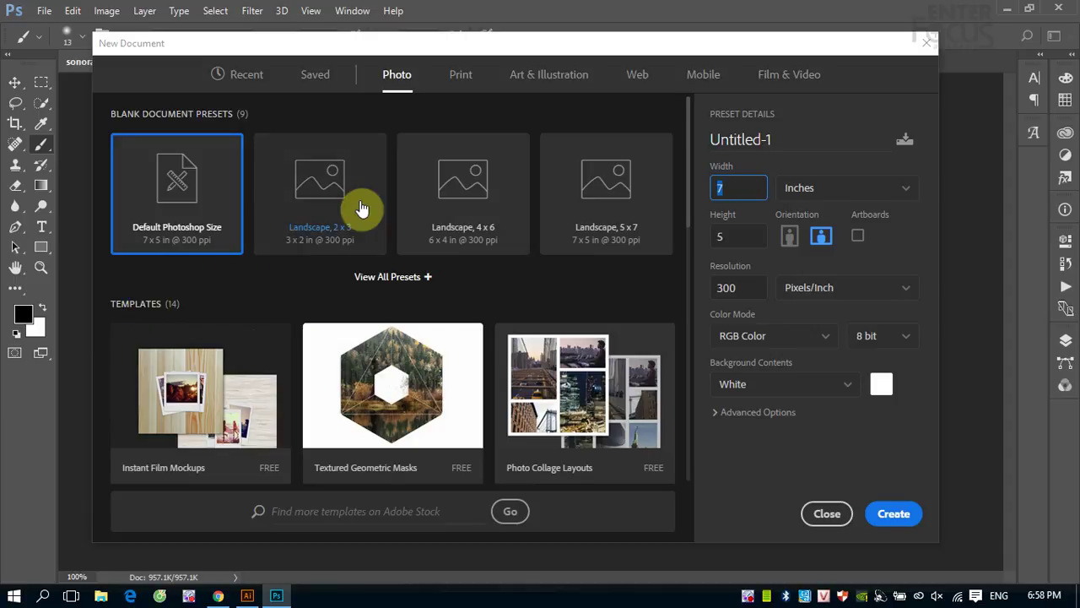
scroll(348, 240, "down", 5)
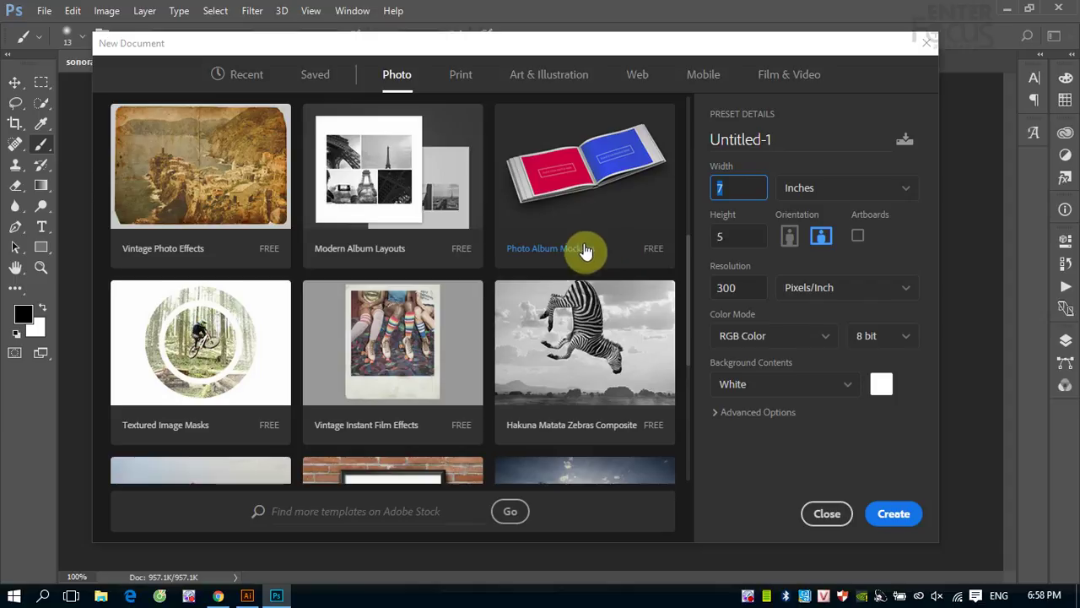
scroll(507, 279, "down", 4)
scroll(505, 282, "up", 9)
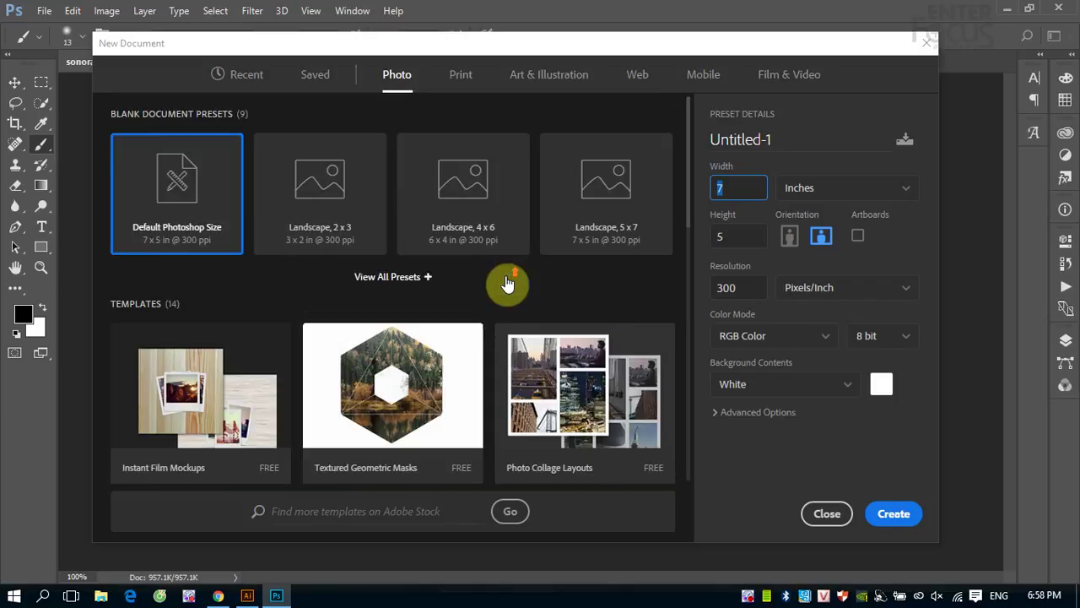
scroll(502, 308, "down", 5)
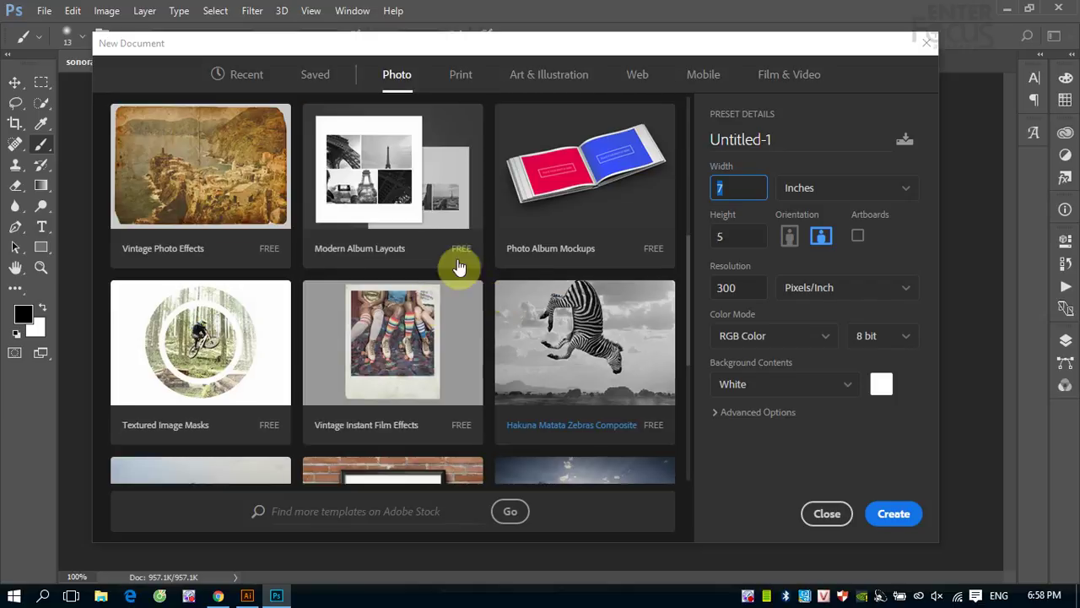
scroll(373, 198, "up", 5)
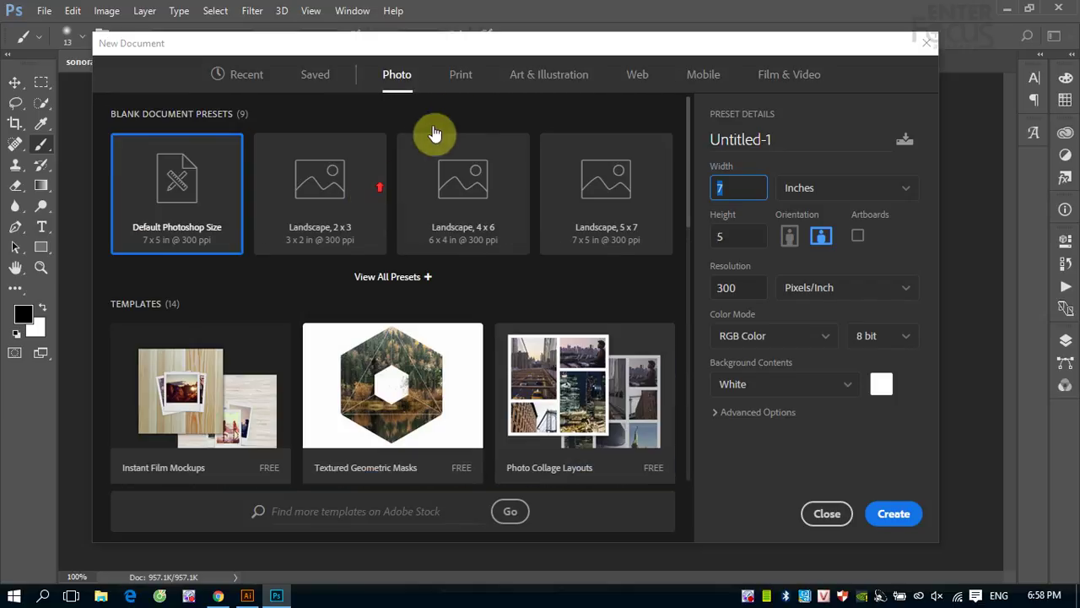
Step: Download the free Card and Envelope Mockup template from the Print presets
left_click(461, 74)
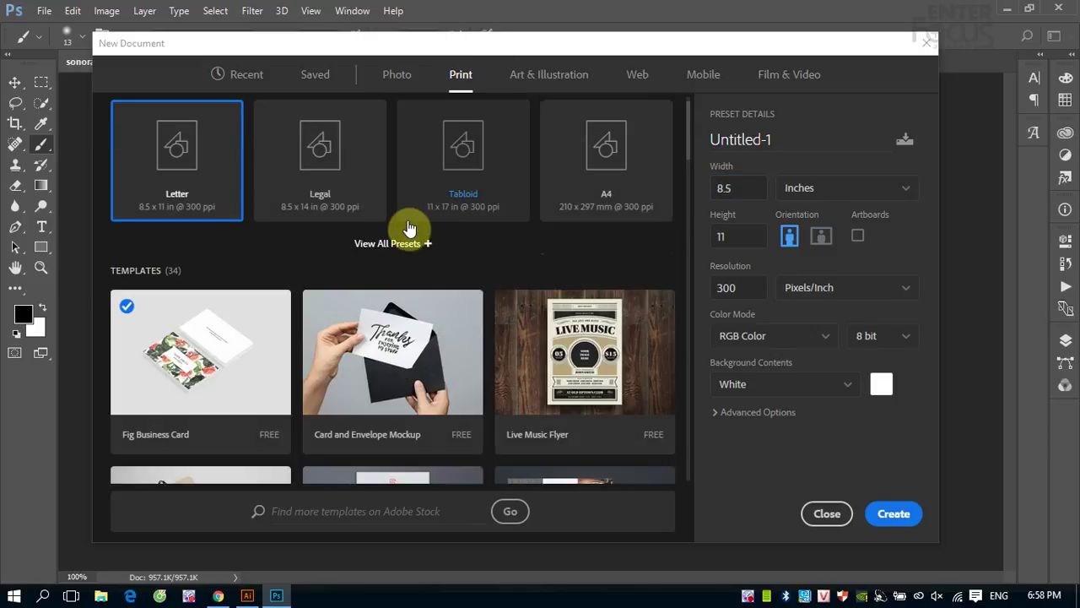
scroll(389, 253, "down", 5)
scroll(442, 240, "up", 5)
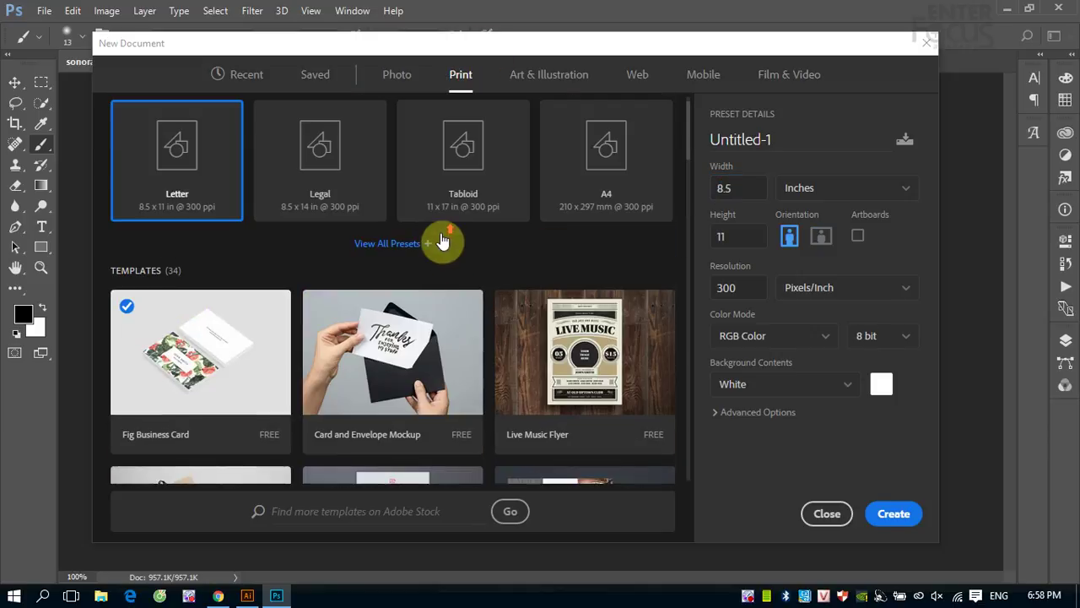
left_click(396, 350)
scroll(393, 258, "down", 5)
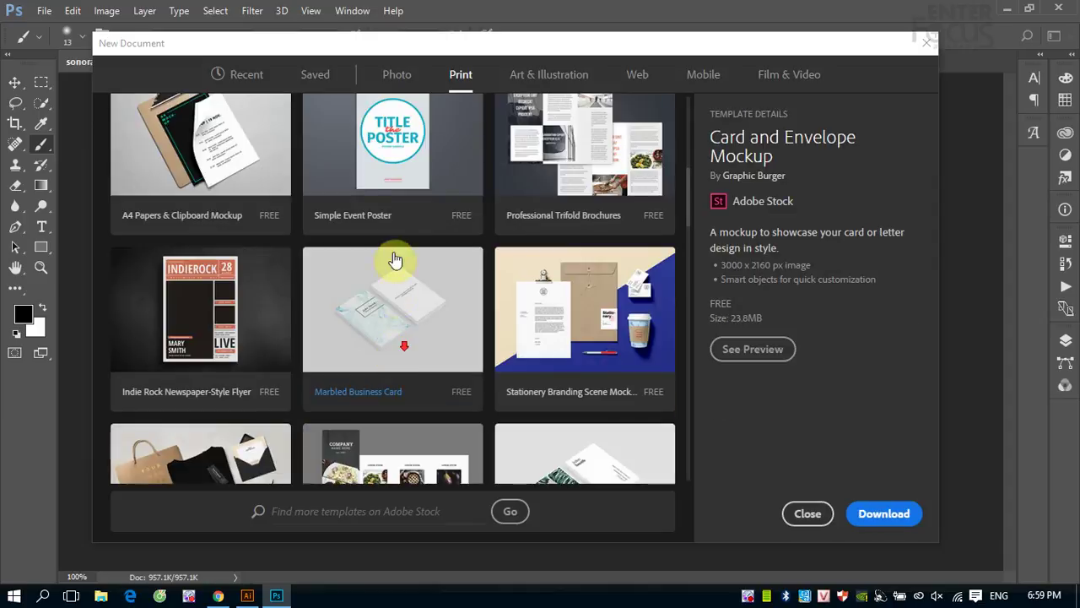
scroll(386, 251, "up", 5)
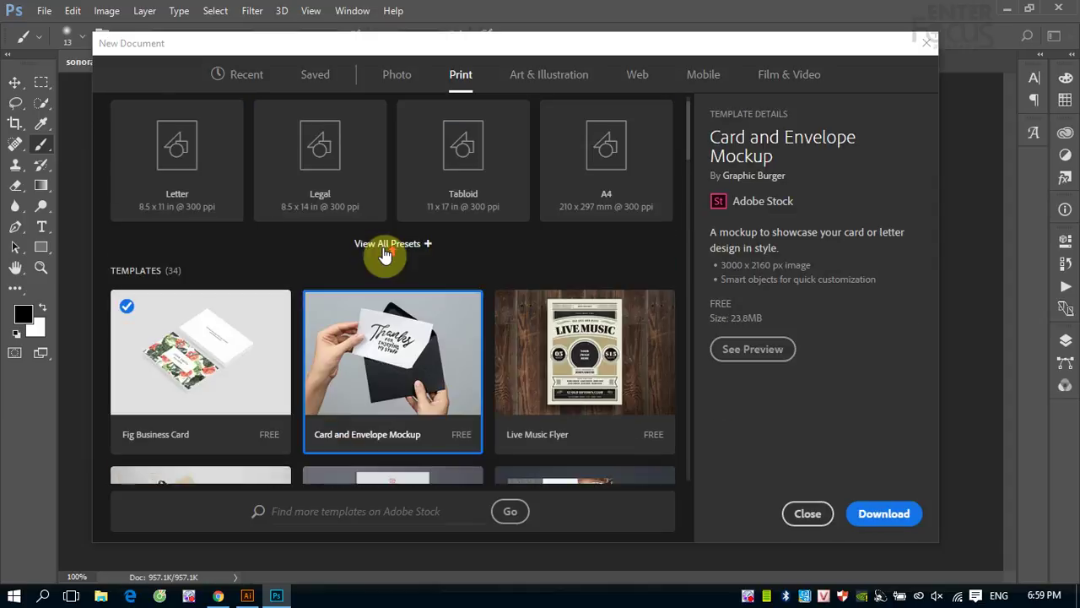
double_click(402, 370)
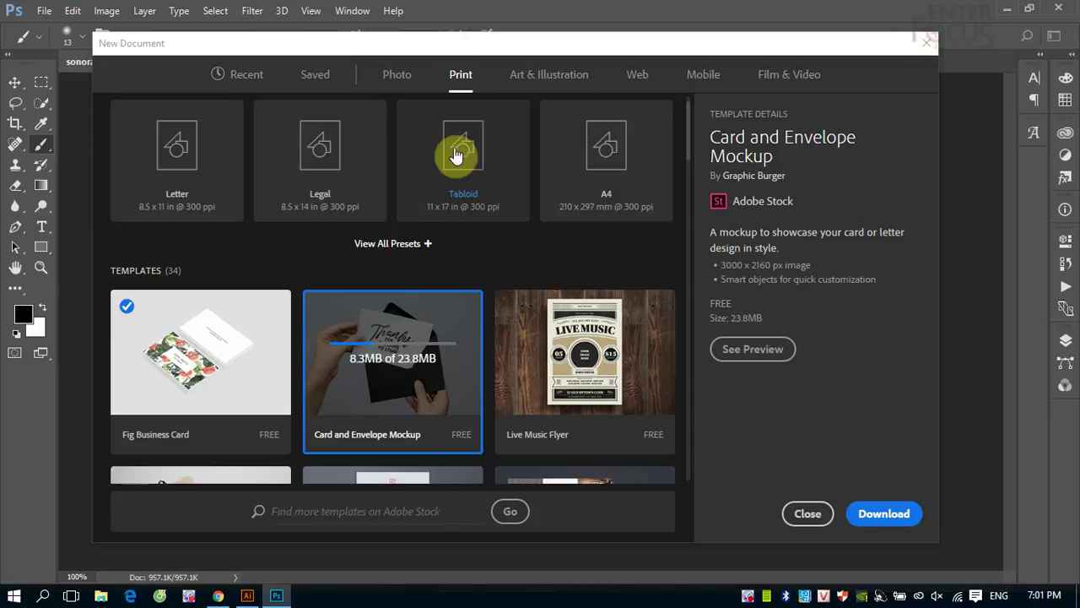
Step: Create a blank A4 document, 210 x 297 mm at 300 ppi, in CMYK Color
left_click(590, 172)
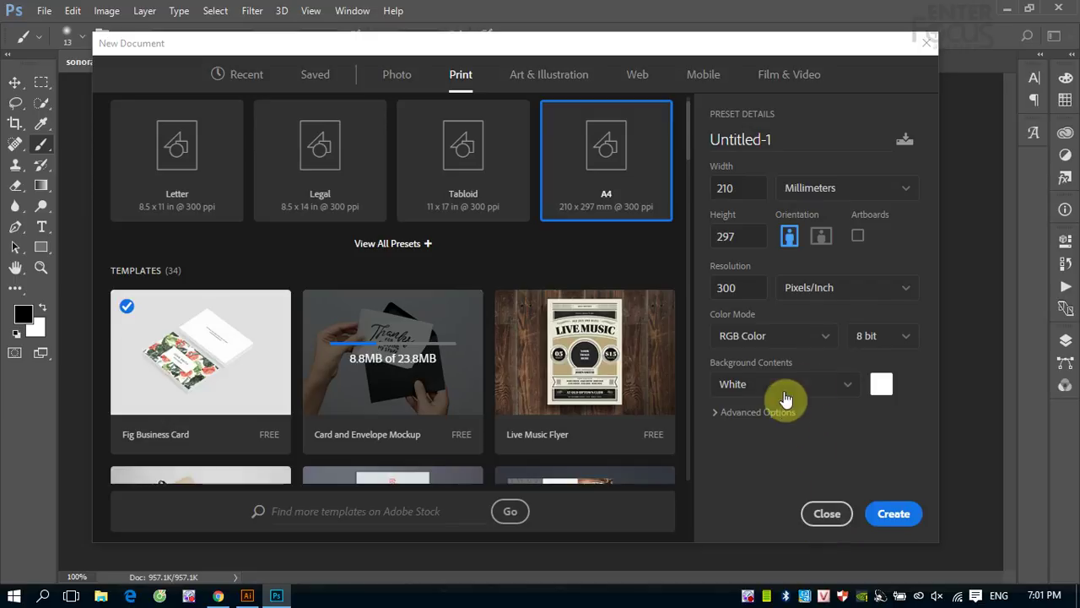
left_click(831, 336)
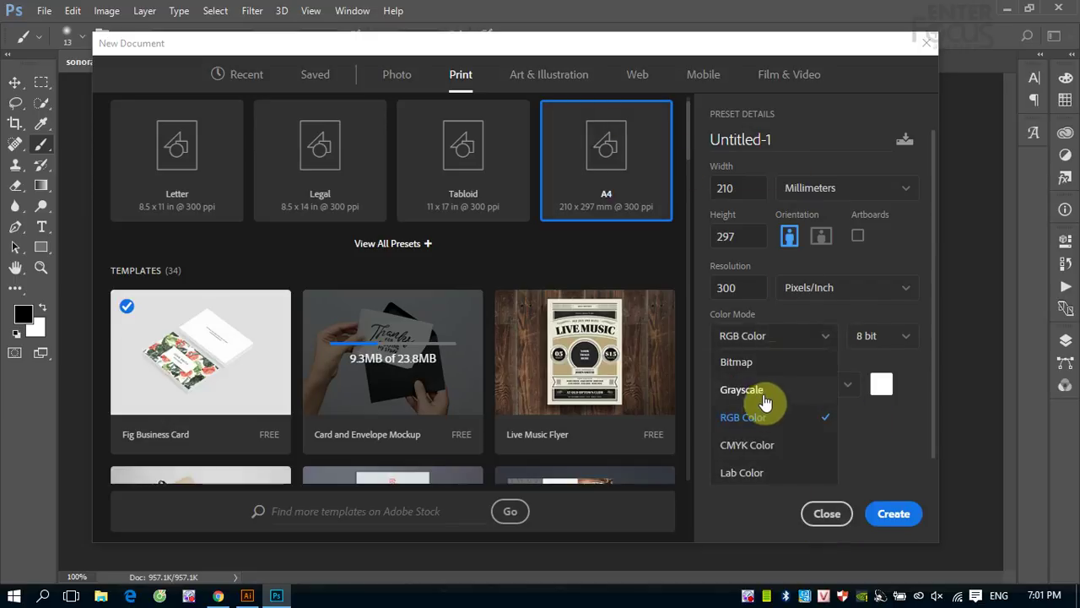
left_click(751, 445)
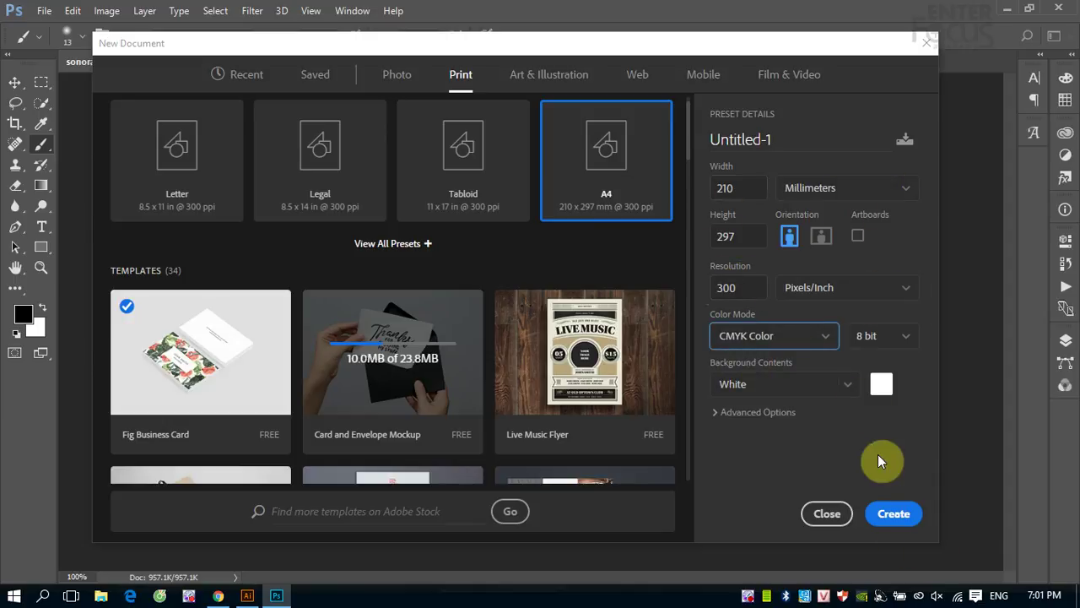
left_click(897, 519)
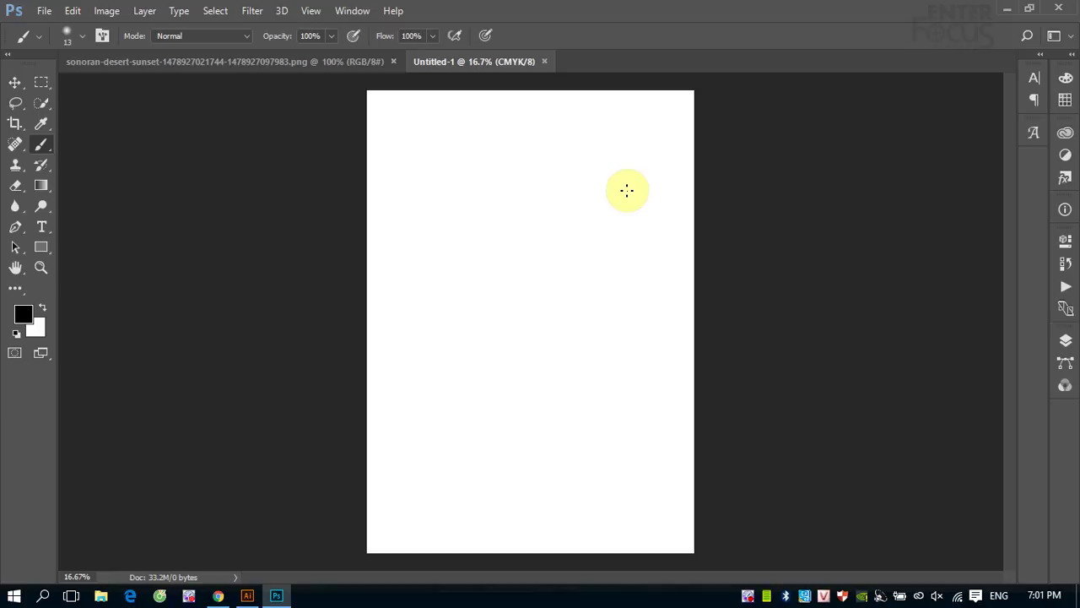
Step: Select the Move tool and bring the sonoran-desert-sunset document back to the front
left_click(15, 82)
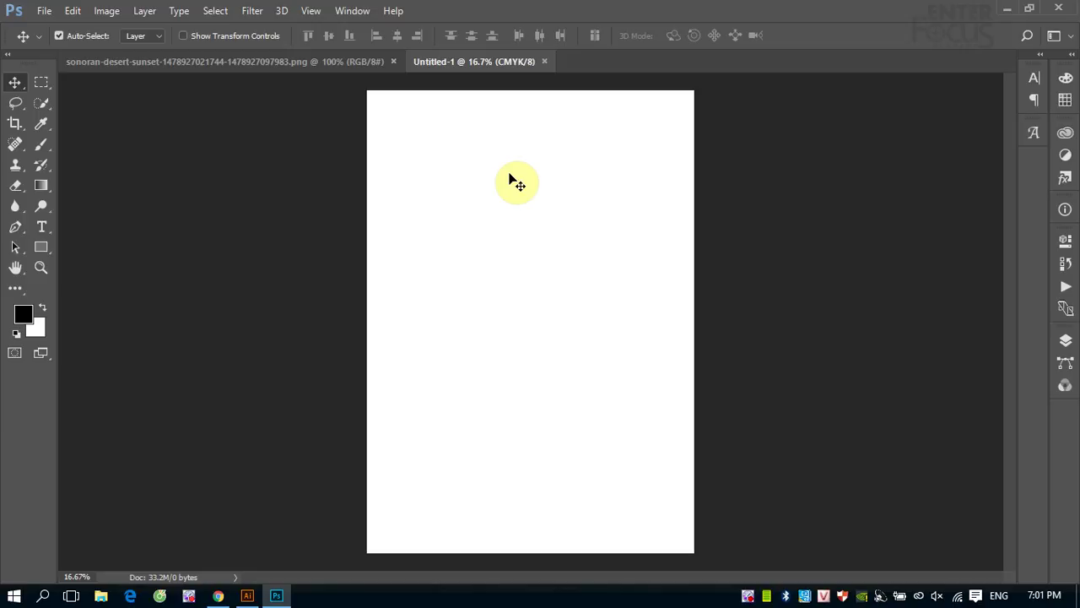
left_click(324, 64)
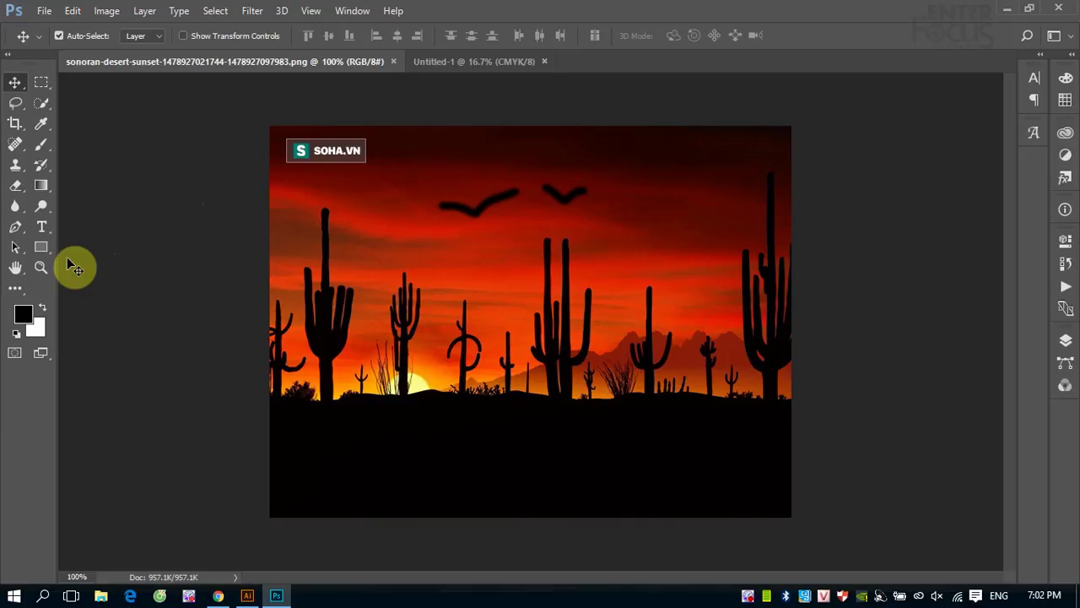
Step: Zoom in on the sun to 200% then 300%, then further onto the cacti
left_click(40, 268)
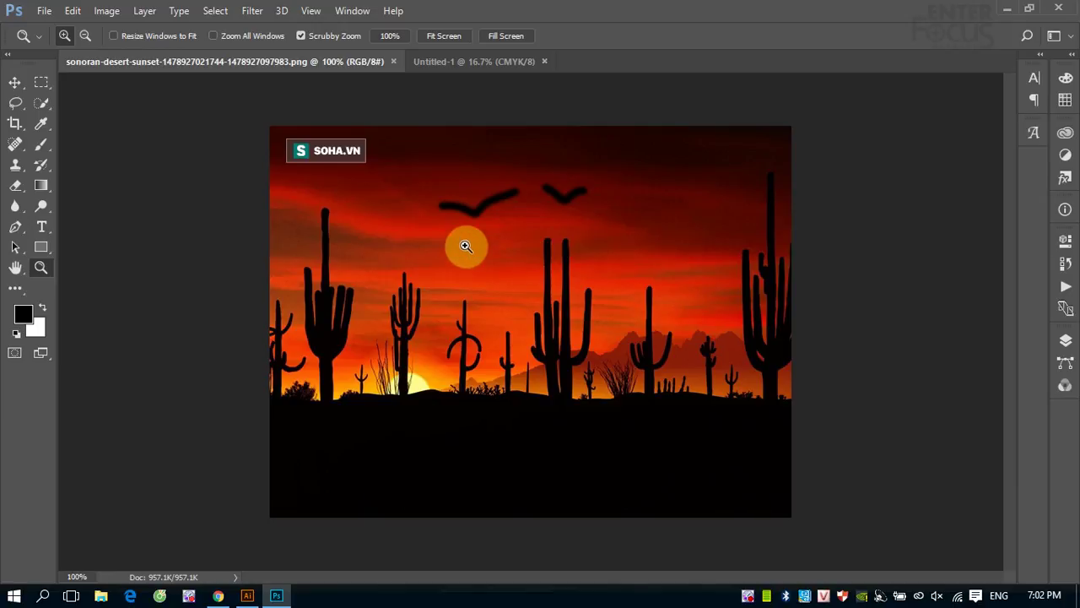
left_click(409, 382)
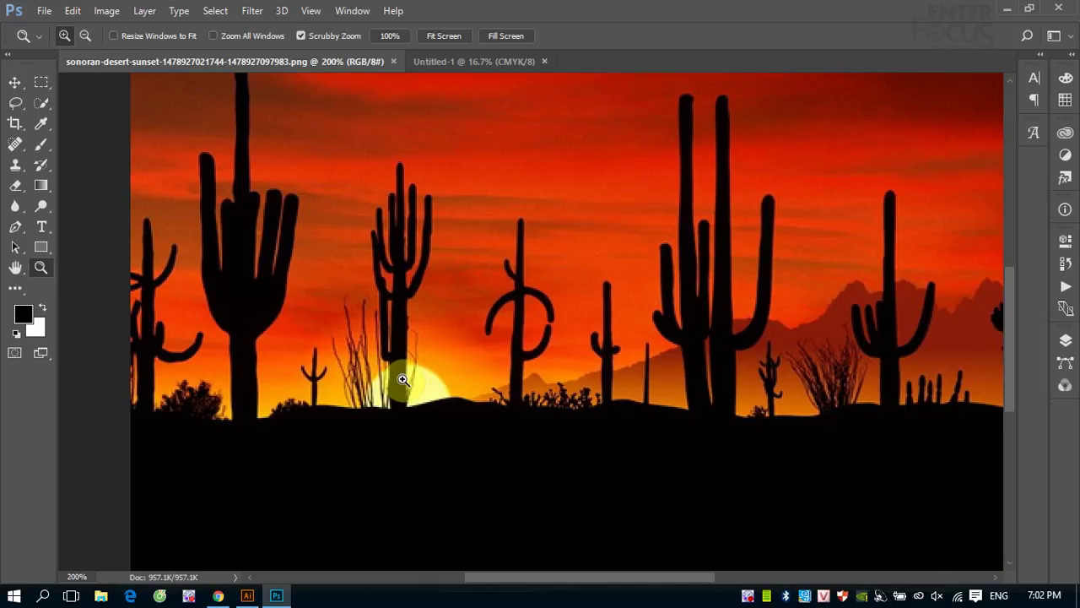
left_click(402, 379)
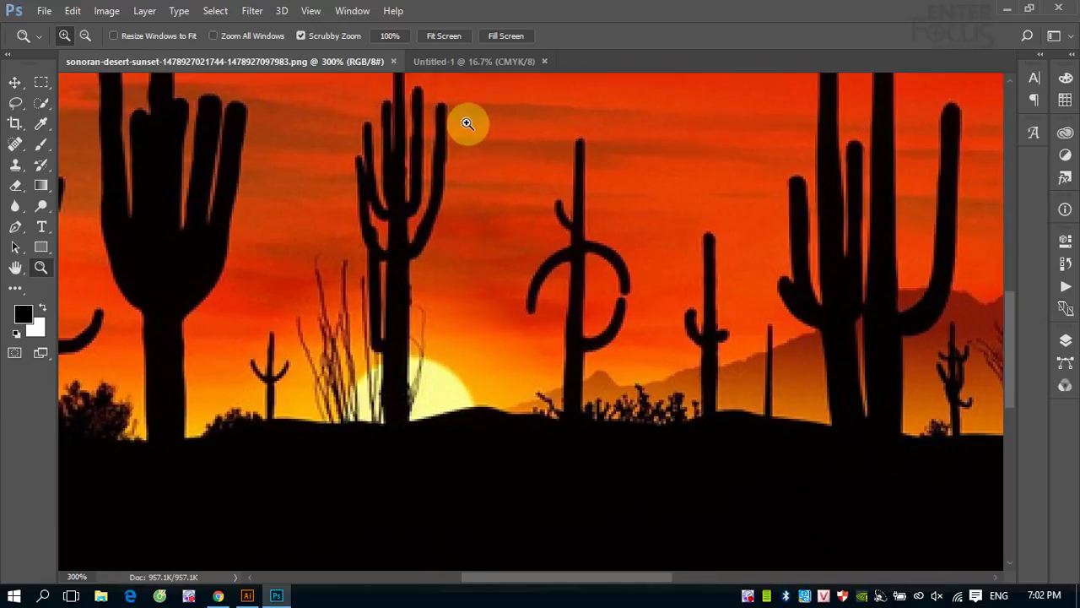
mouse_move(461, 128)
left_mouse_down()
mouse_move(620, 261)
mouse_move(427, 137)
mouse_move(571, 270)
mouse_move(648, 362)
mouse_move(475, 212)
mouse_move(440, 166)
left_mouse_up()
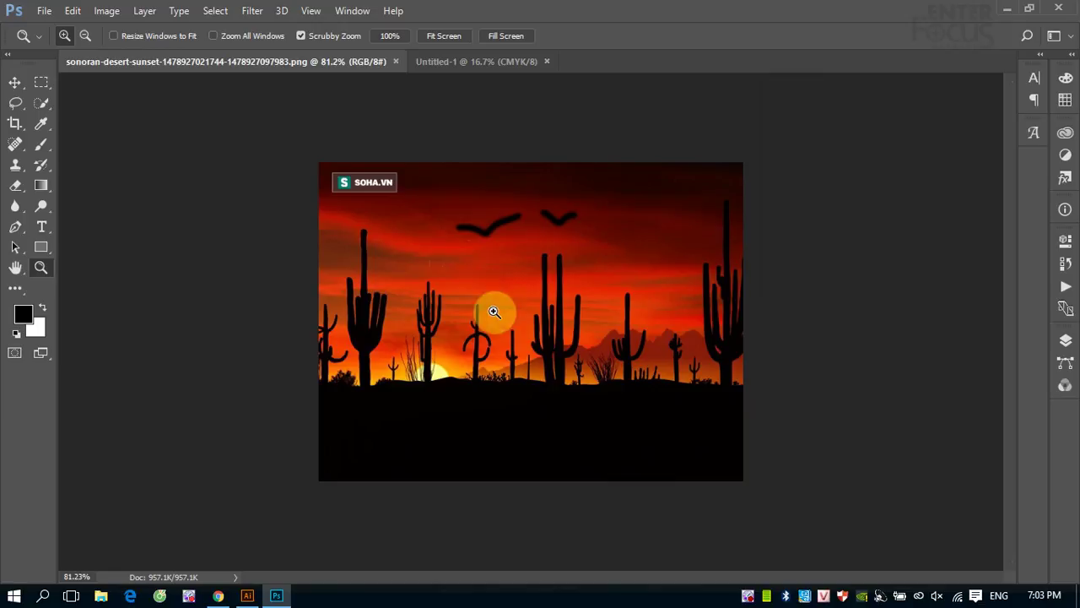
Step: Scrubby-zoom over the sky and birds, ending on the whole desert image at 62.4%
mouse_move(492, 312)
left_mouse_down()
mouse_move(458, 261)
mouse_move(579, 425)
left_mouse_up()
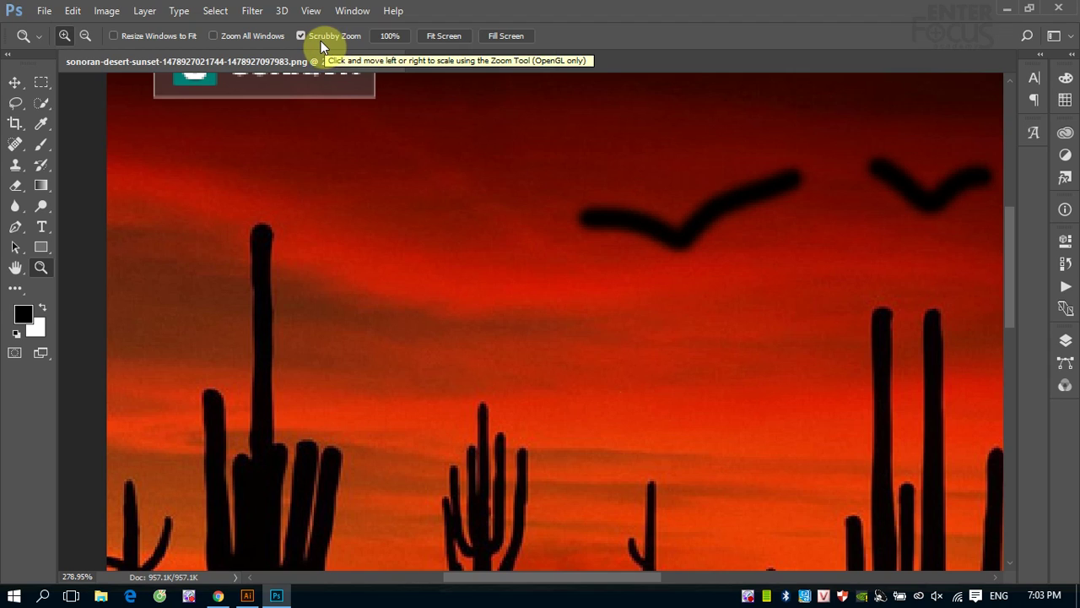
mouse_move(555, 424)
left_mouse_down()
mouse_move(528, 281)
mouse_move(624, 446)
mouse_move(526, 260)
mouse_move(647, 451)
mouse_move(523, 265)
left_mouse_up()
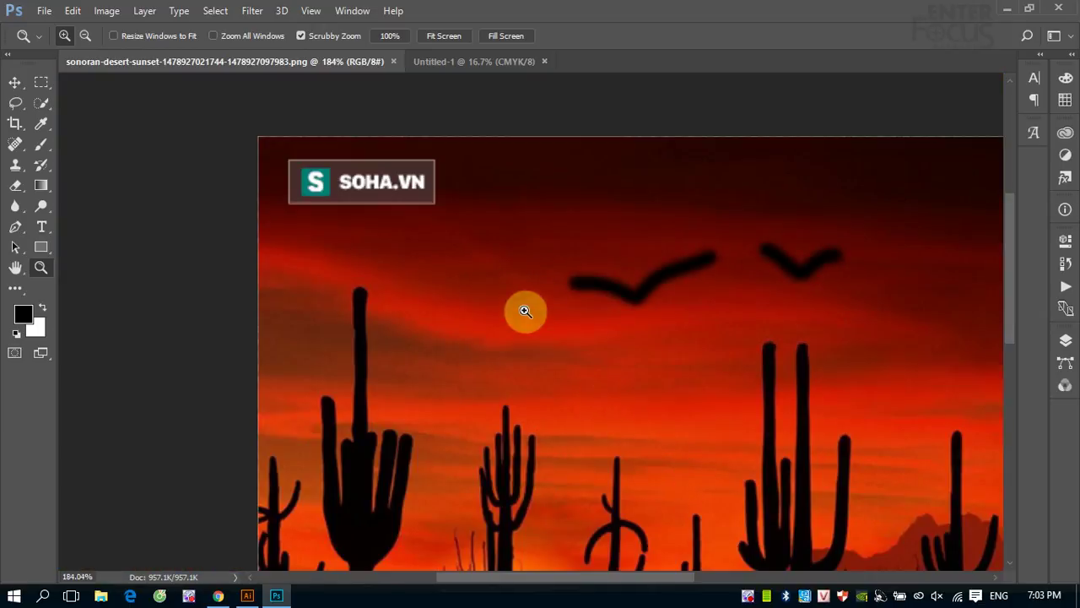
left_click_drag(645, 422, 591, 362)
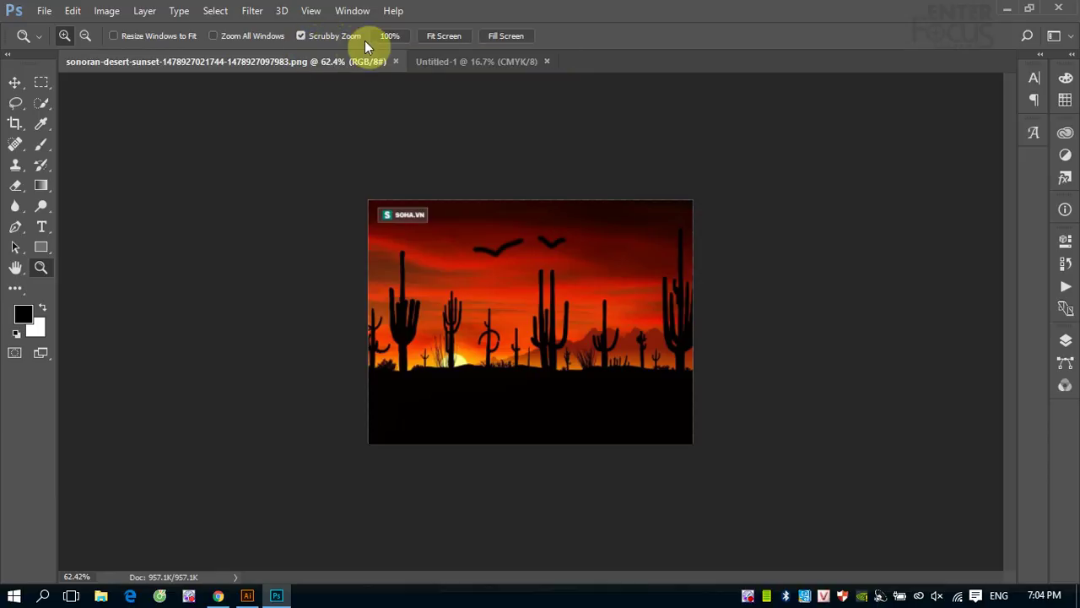
Step: Turn off Scrubby Zoom and marquee-zoom on the central cacti to 547%
left_click(301, 36)
left_click_drag(473, 293, 571, 348)
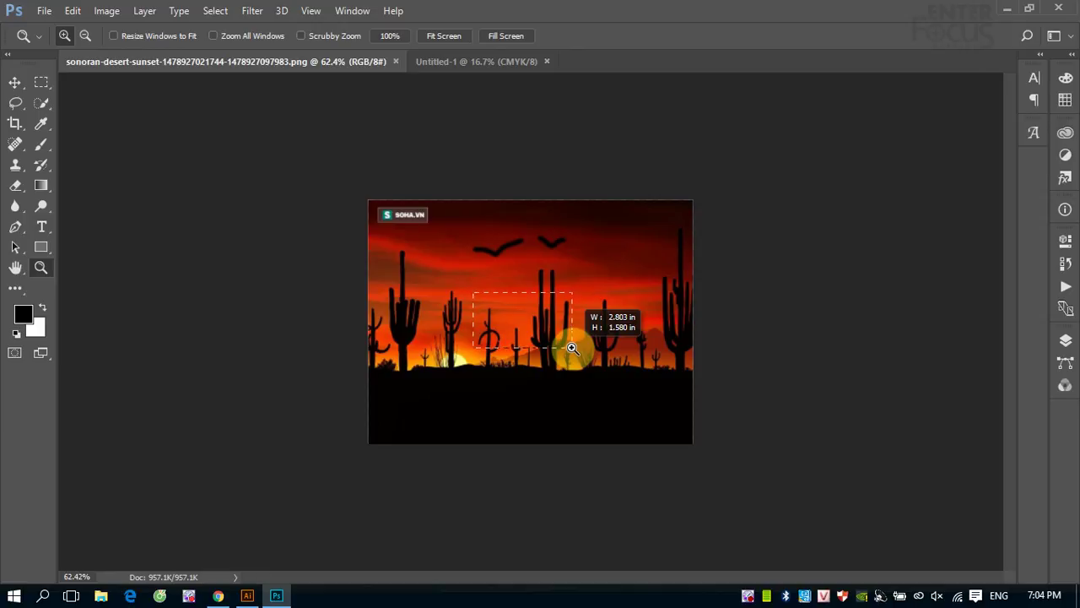
left_click_drag(571, 348, 571, 347)
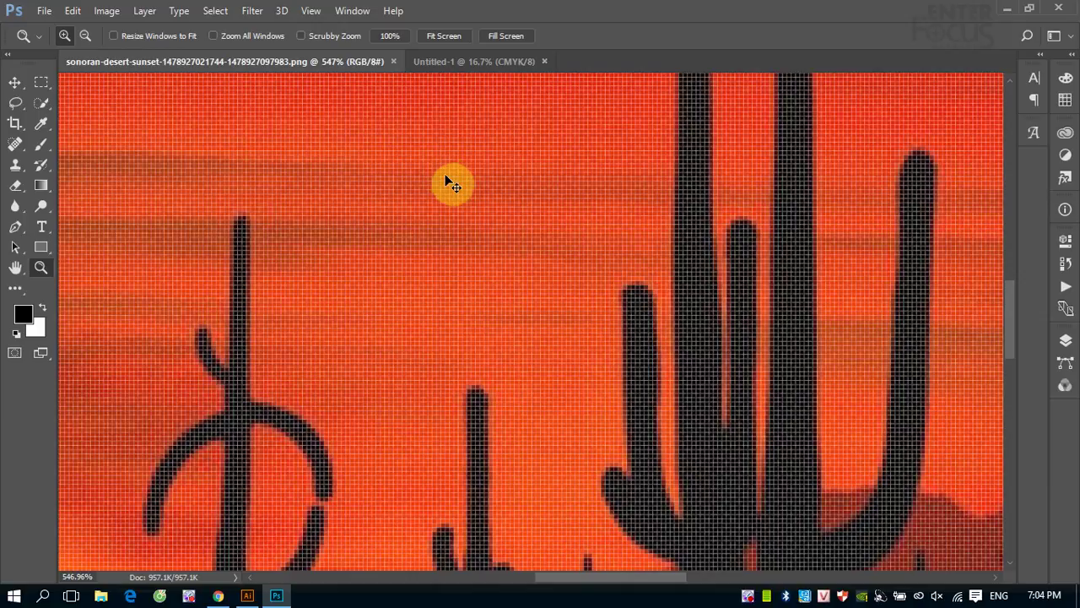
Step: Step the zoom with Ctrl+minus/plus through 200%, 50% and 300%, then back out to fit
key("ctrl+minus")
key("ctrl+minus")
key("ctrl+minus")
key("ctrl+minus")
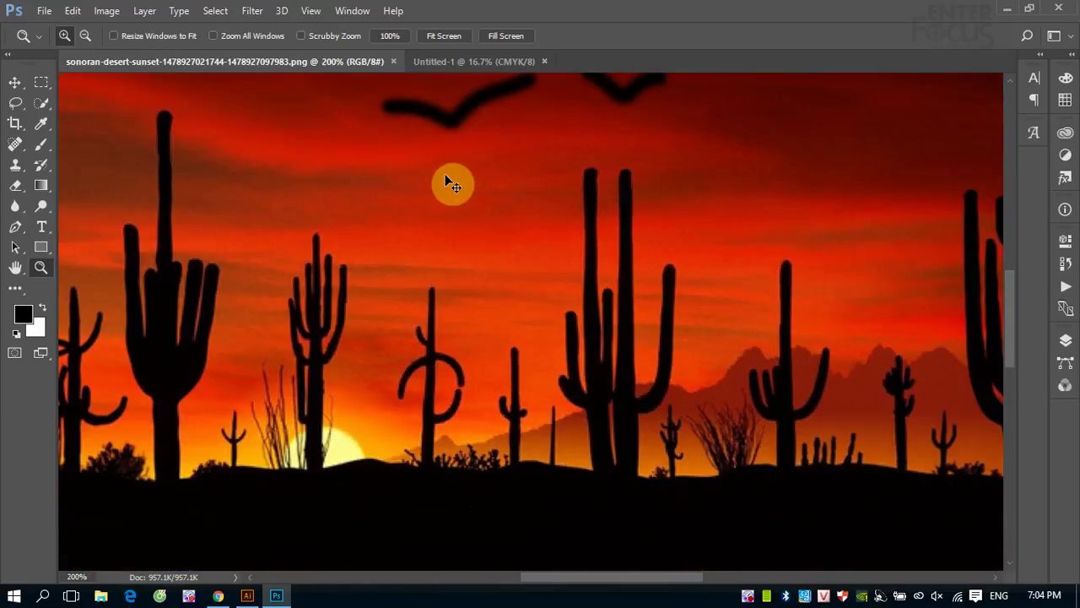
key("ctrl+minus")
key("ctrl+minus")
key("ctrl+minus")
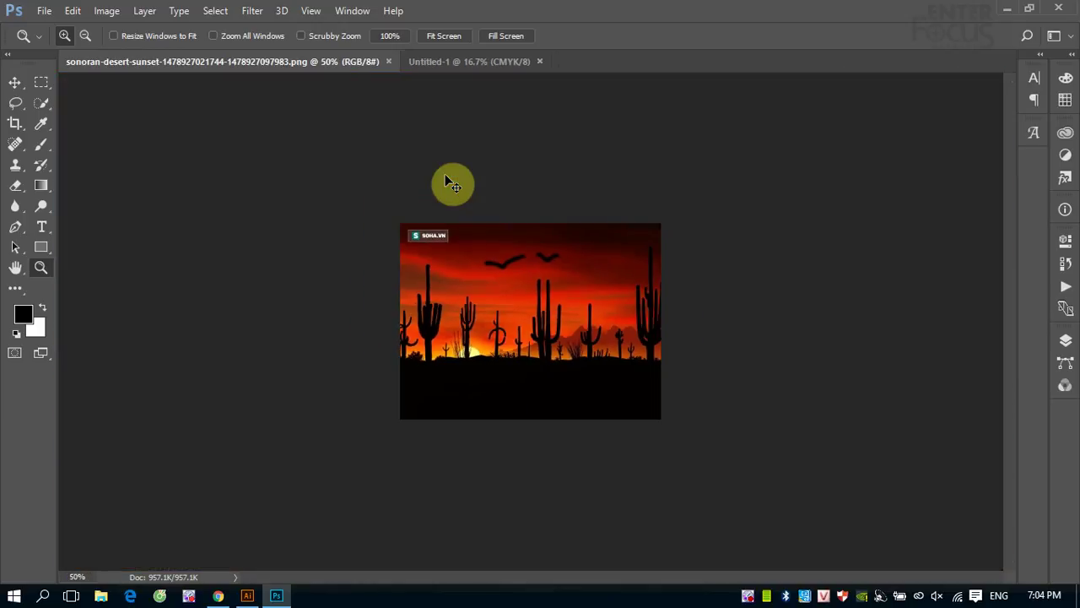
key("ctrl+minus")
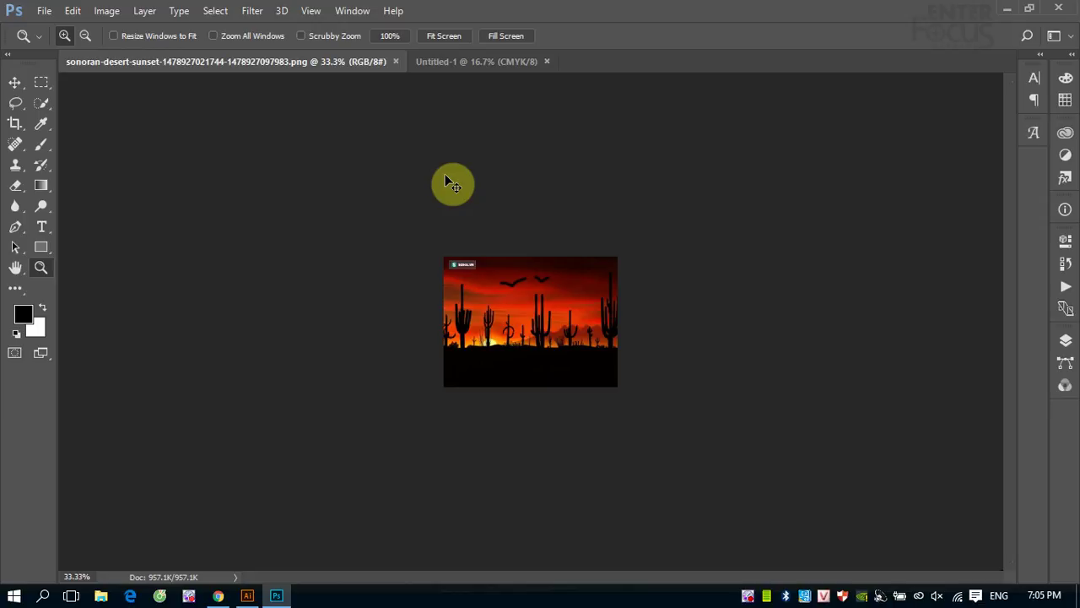
key("ctrl+plus")
key("ctrl+plus")
key("ctrl+plus")
key("ctrl+plus")
key("ctrl+plus")
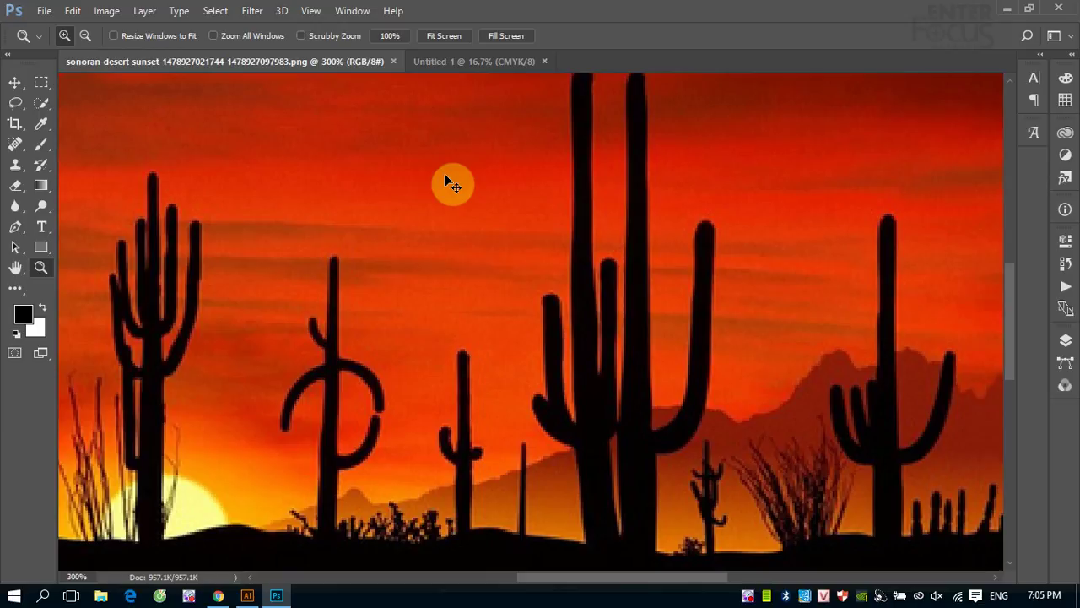
key("ctrl+minus")
key("ctrl+minus")
key("ctrl+minus")
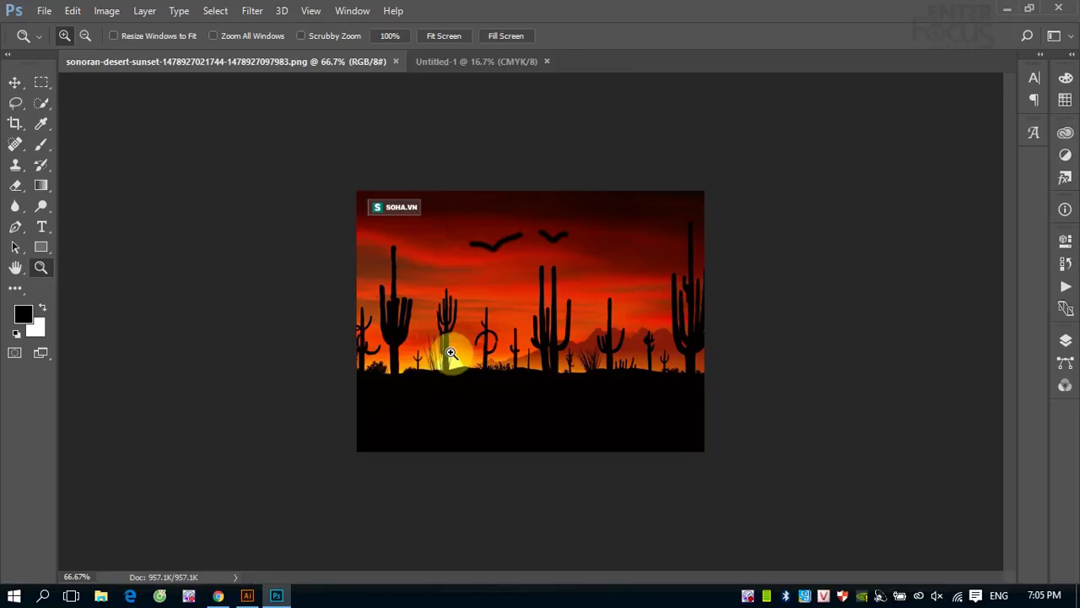
Step: Marquee-zoom by the sun to 1190%, step through 800%, 400% and fit, ending at 100%
left_click_drag(432, 354, 458, 368)
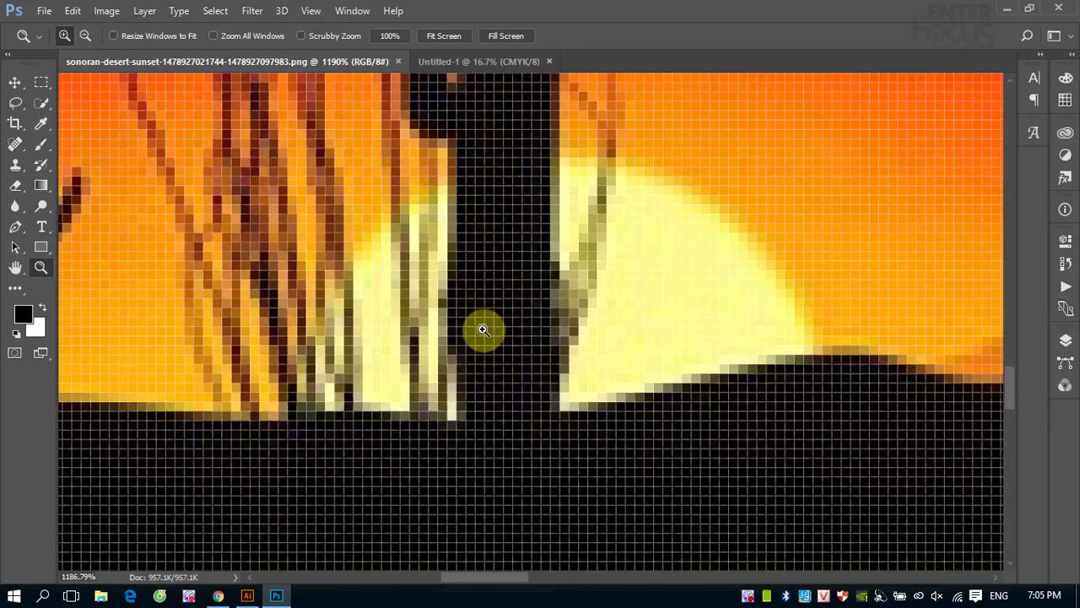
key("ctrl+minus")
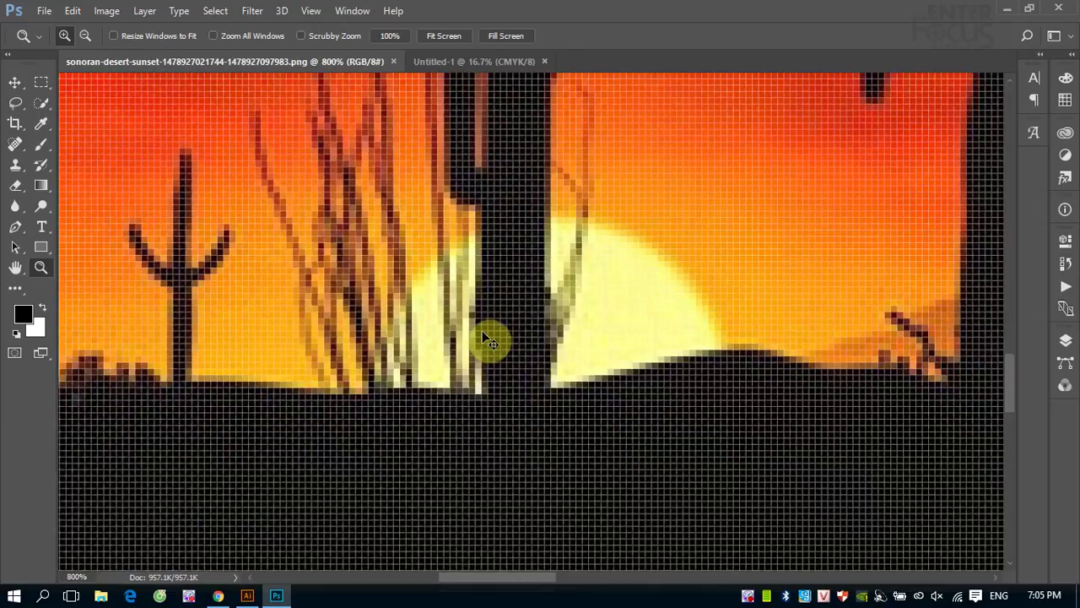
left_click(491, 341, "alt")
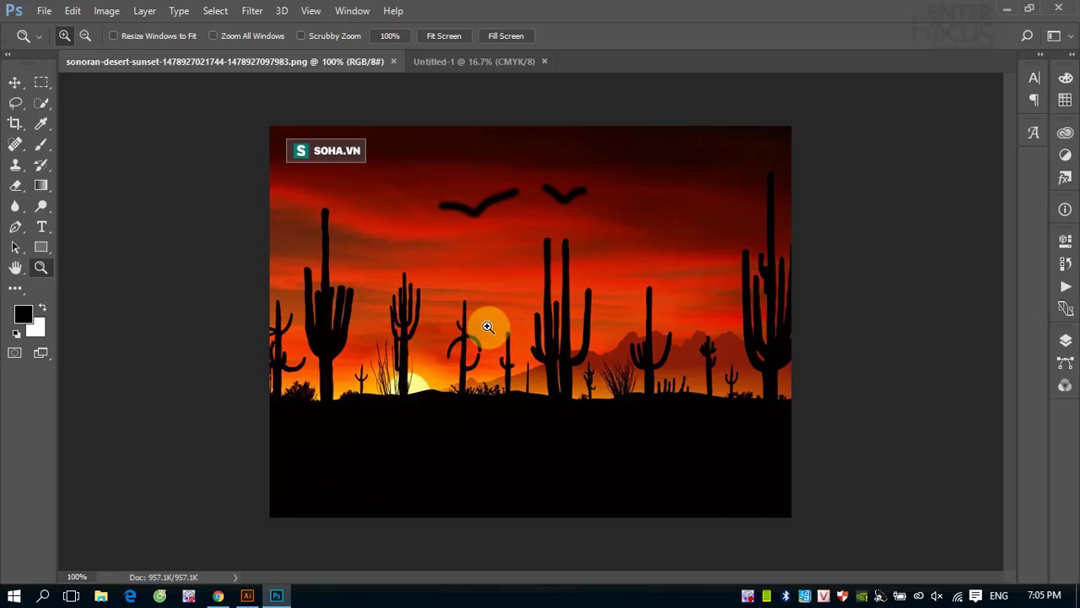
key("alt")
left_click(487, 325)
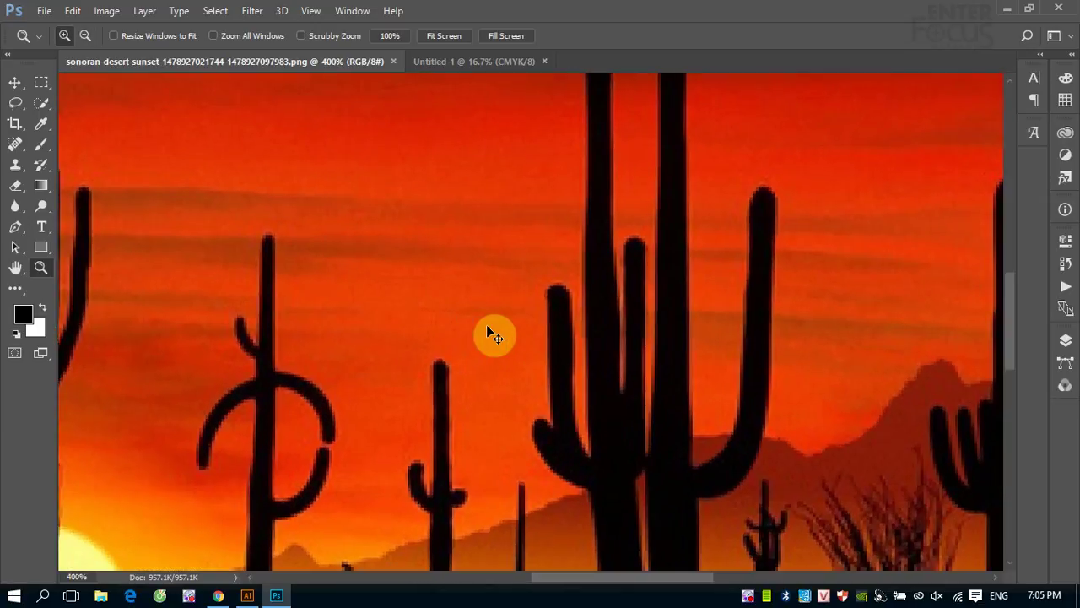
key("ctrl+0")
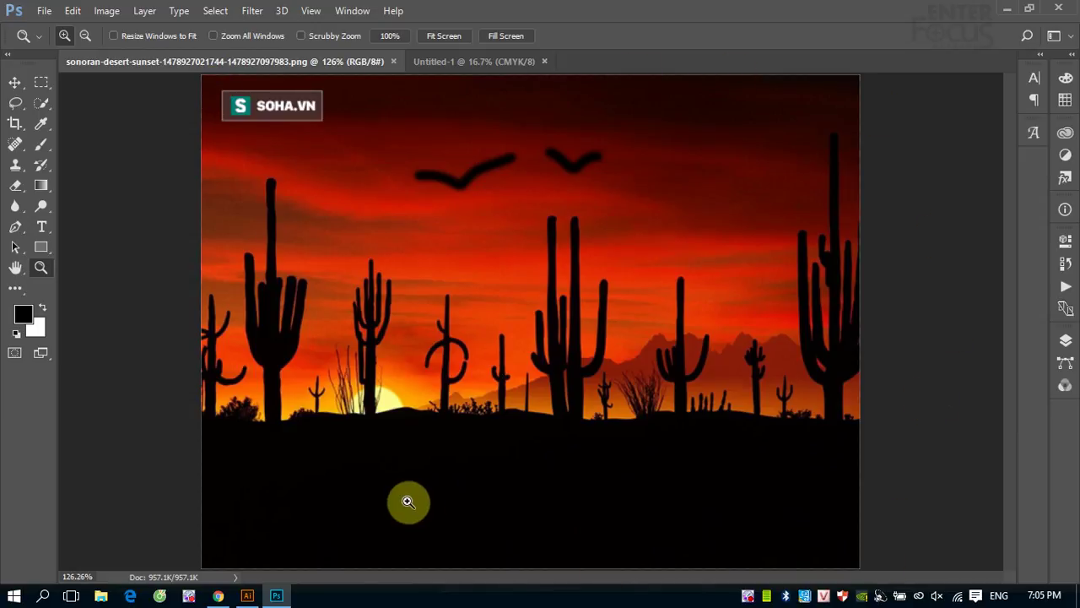
left_click(426, 414, "alt")
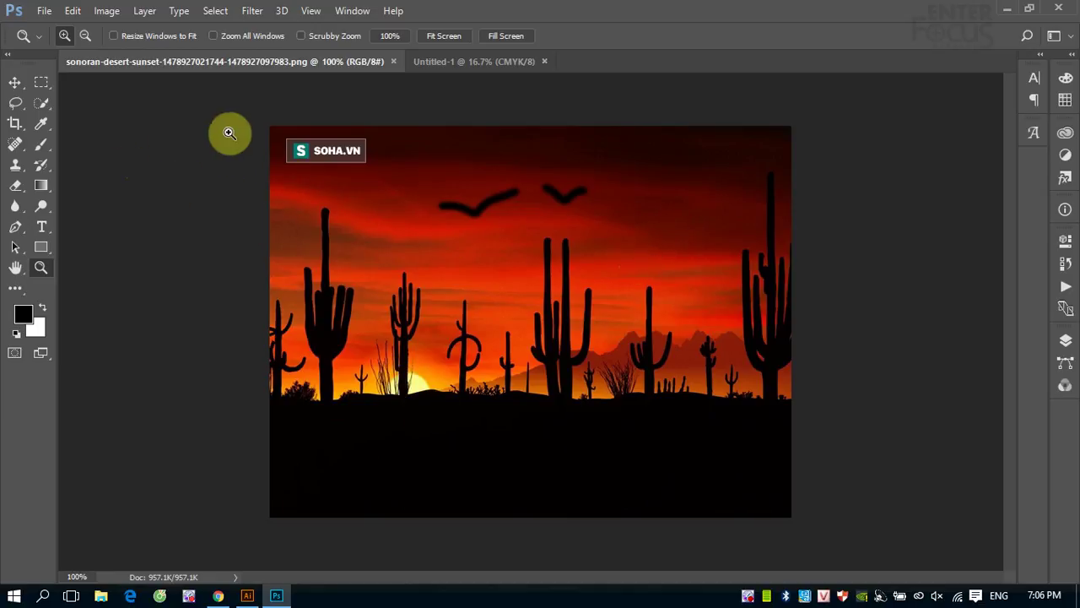
Step: Marquee-zoom the cacti area to 414% with the Zoom tool
left_click(15, 83)
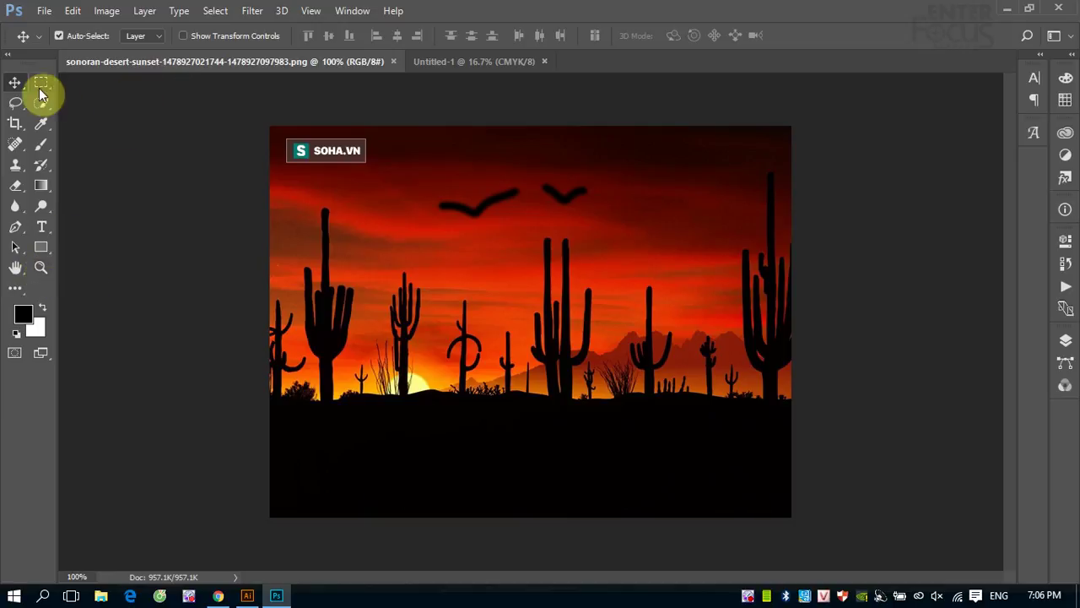
left_click(42, 272)
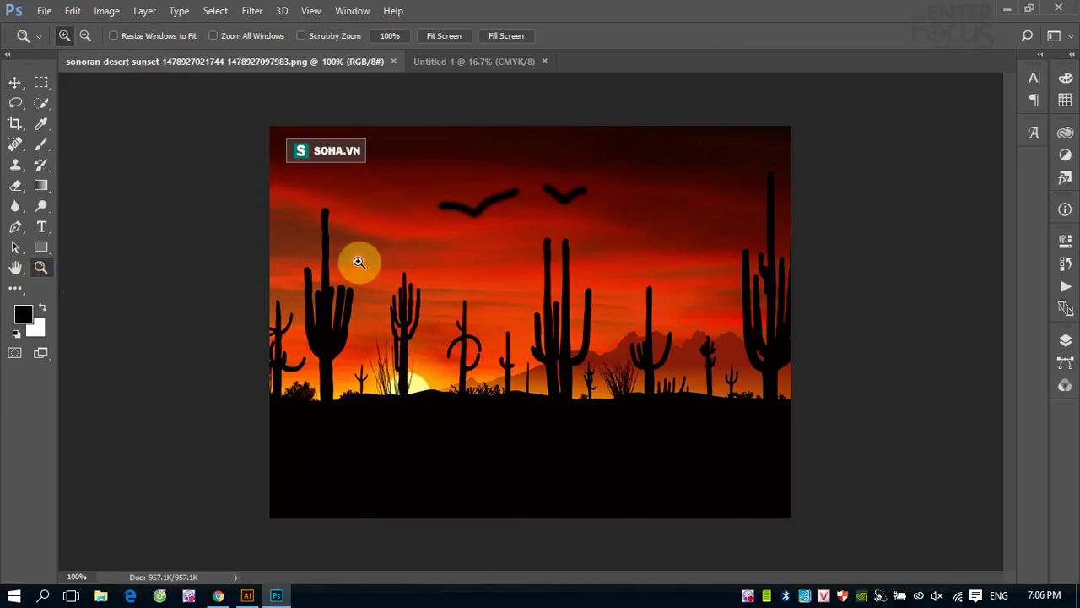
left_click_drag(359, 263, 552, 379)
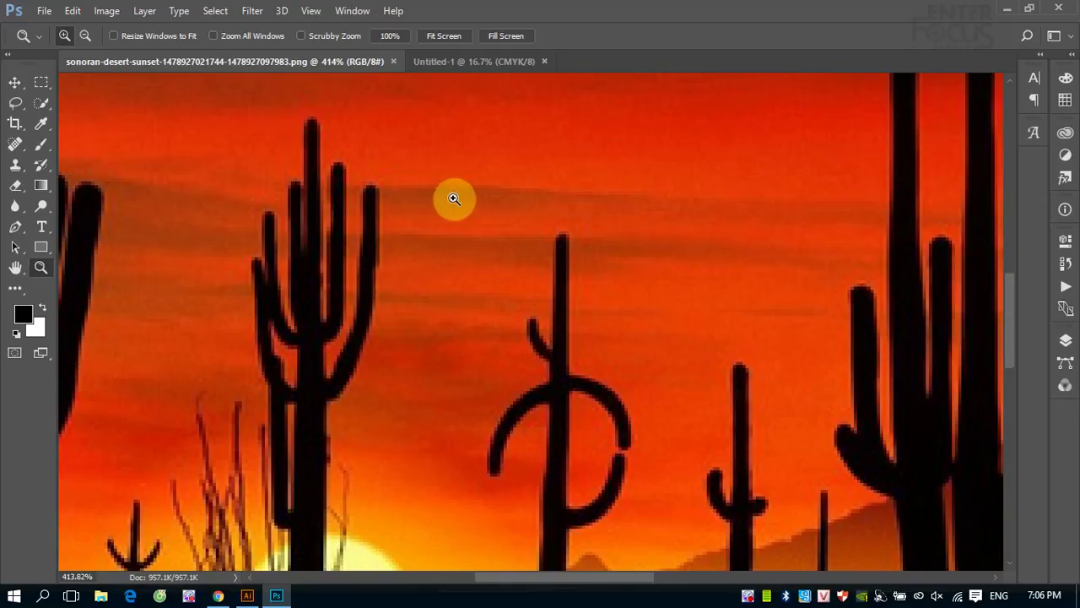
Step: Magnify the tall cactus to fill the window, then zoom out stepwise to 100%
left_click(14, 82)
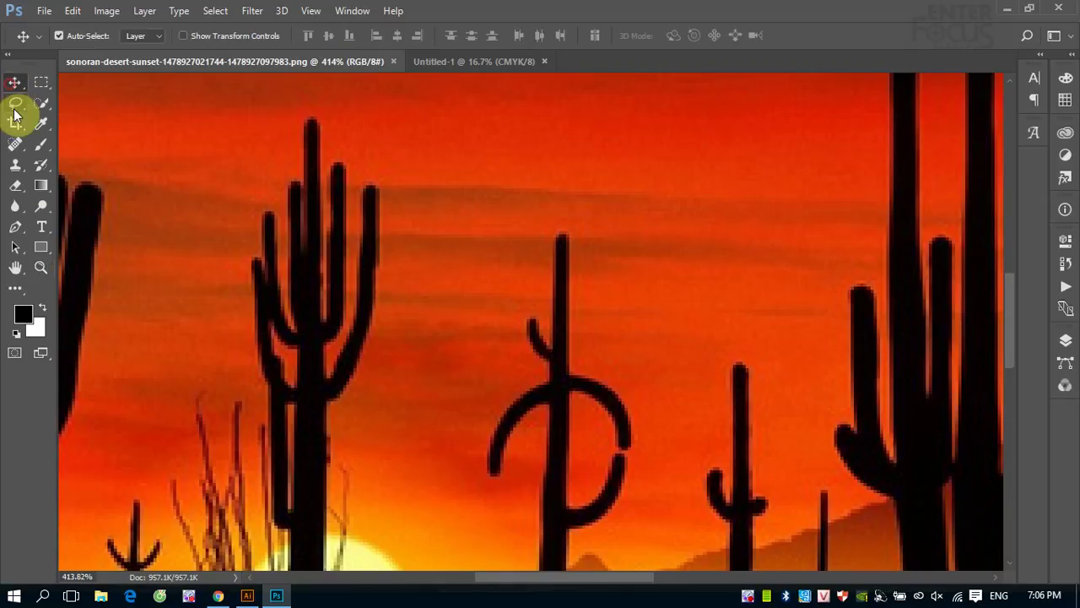
left_click(16, 104)
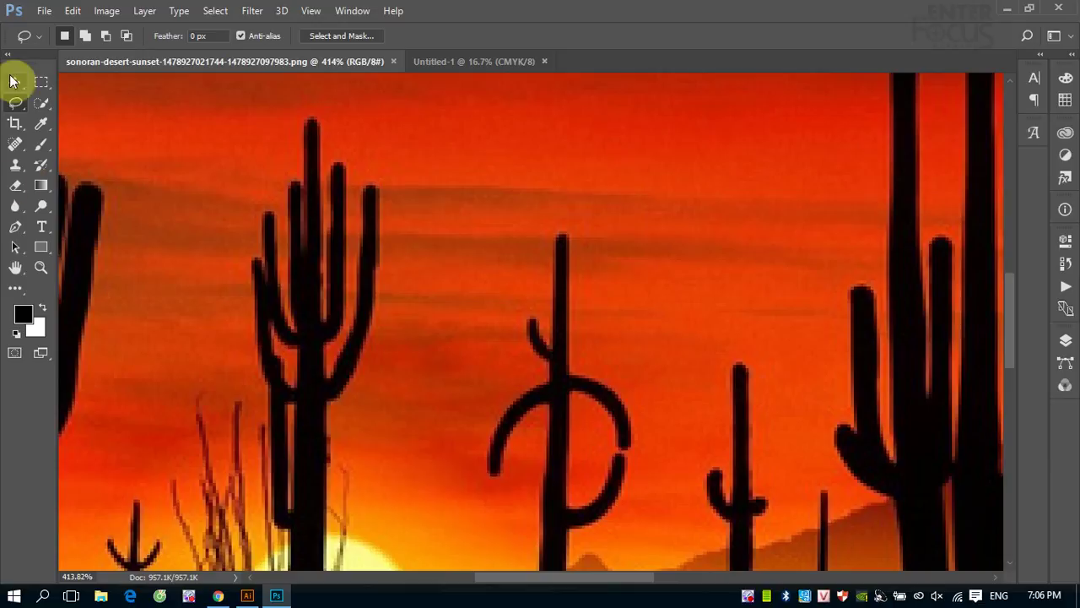
left_click(43, 145)
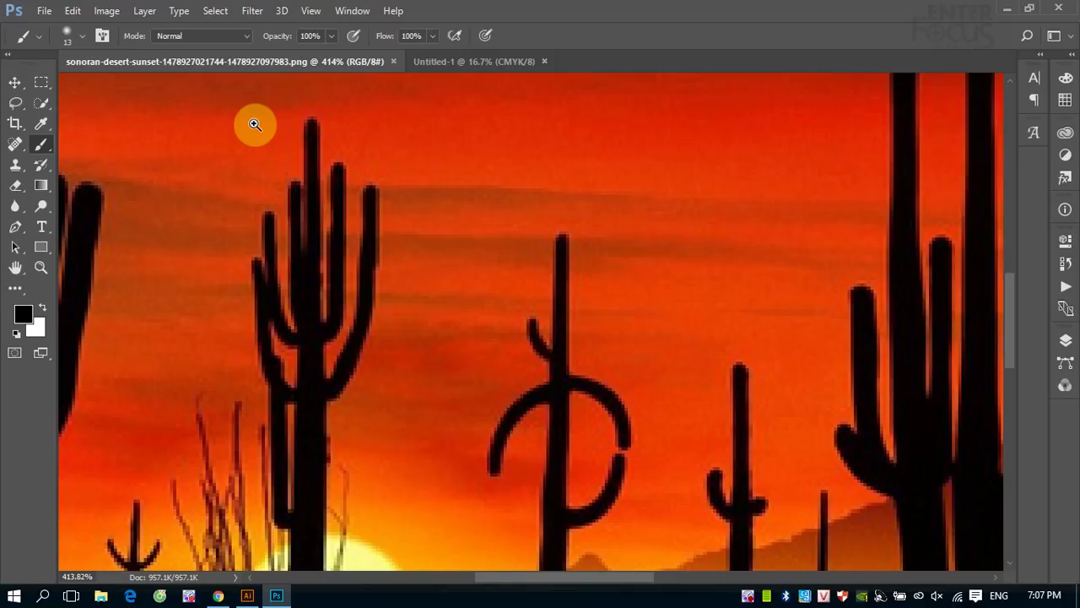
left_click_drag(250, 125, 545, 330)
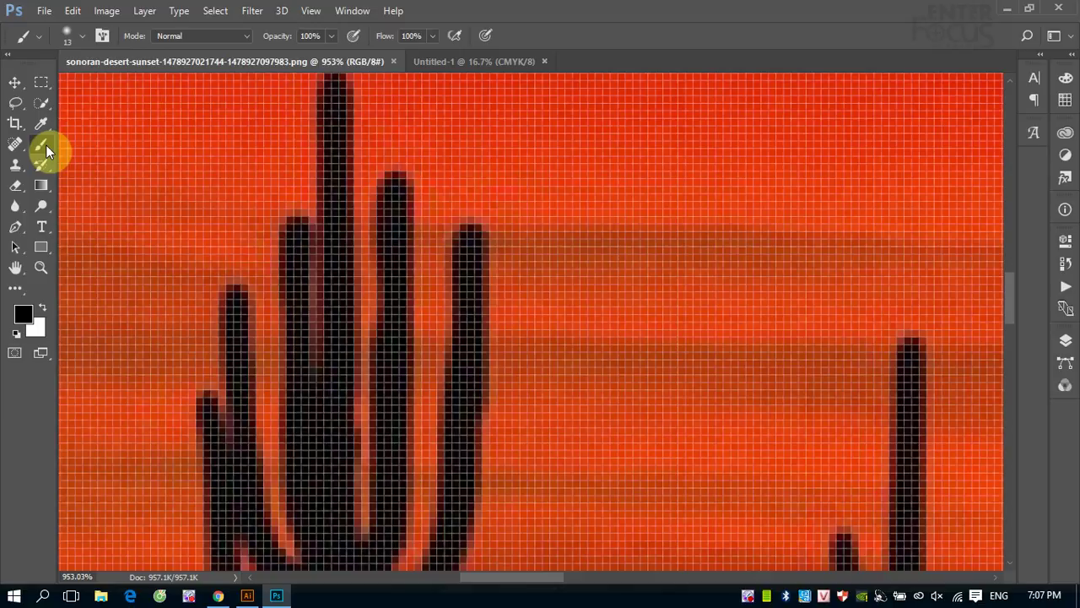
left_click(559, 234, "alt")
left_click(560, 237, "alt")
left_click(559, 237, "alt")
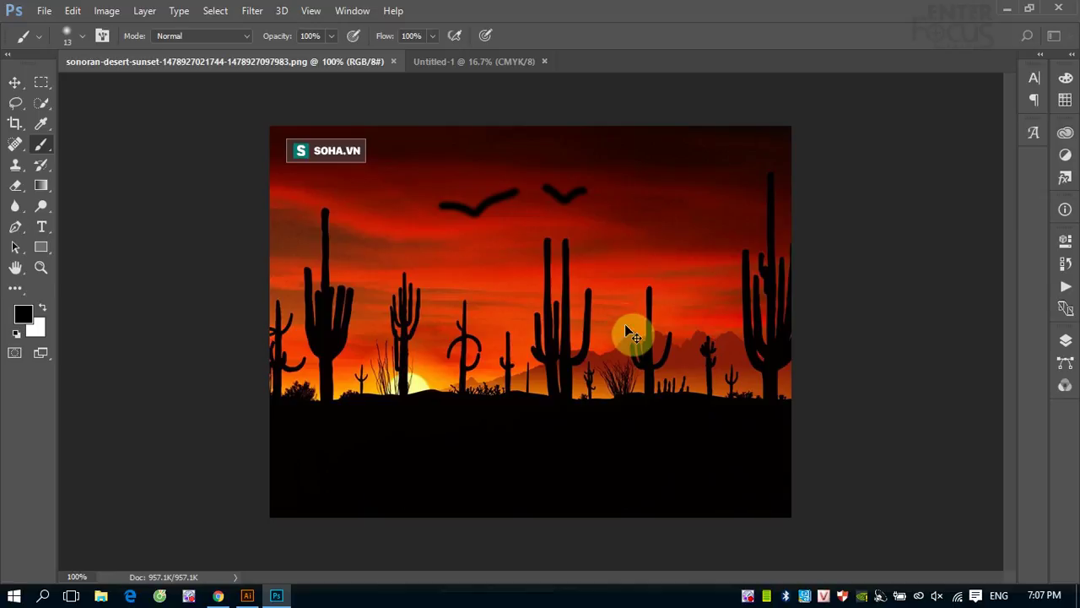
Step: Open Preferences and look through the Interface, Workspace, File Handling and Performance pages
key("i")
key("ctrl+k")
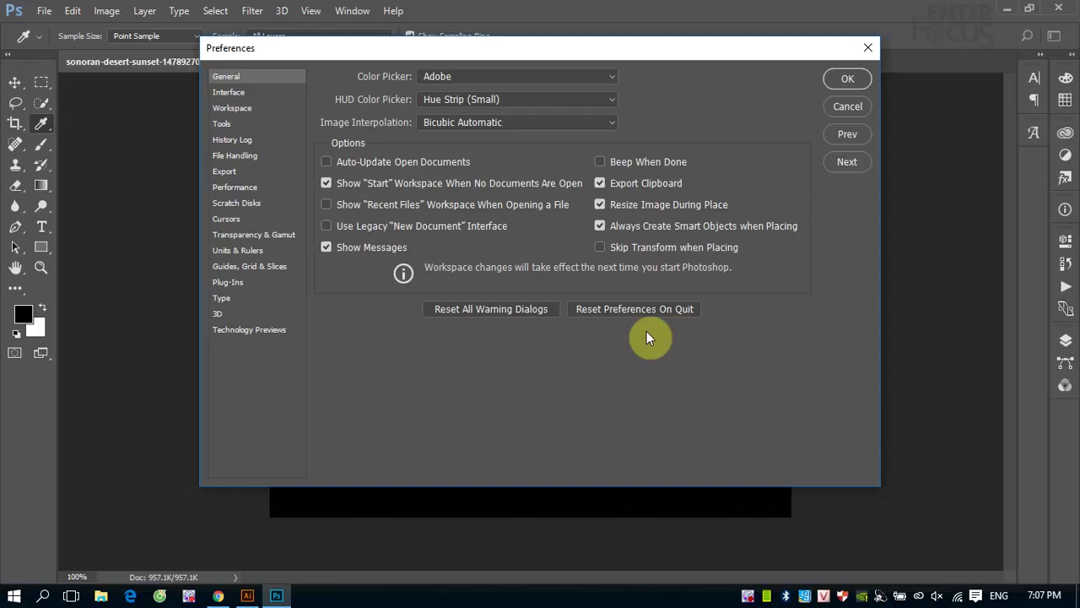
left_click(230, 93)
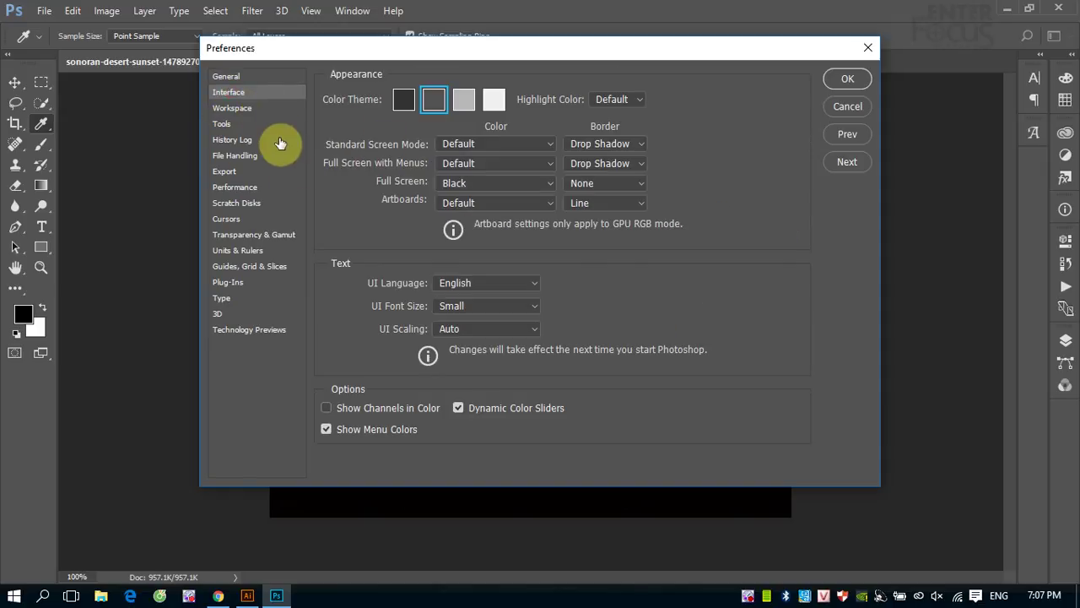
left_click(233, 109)
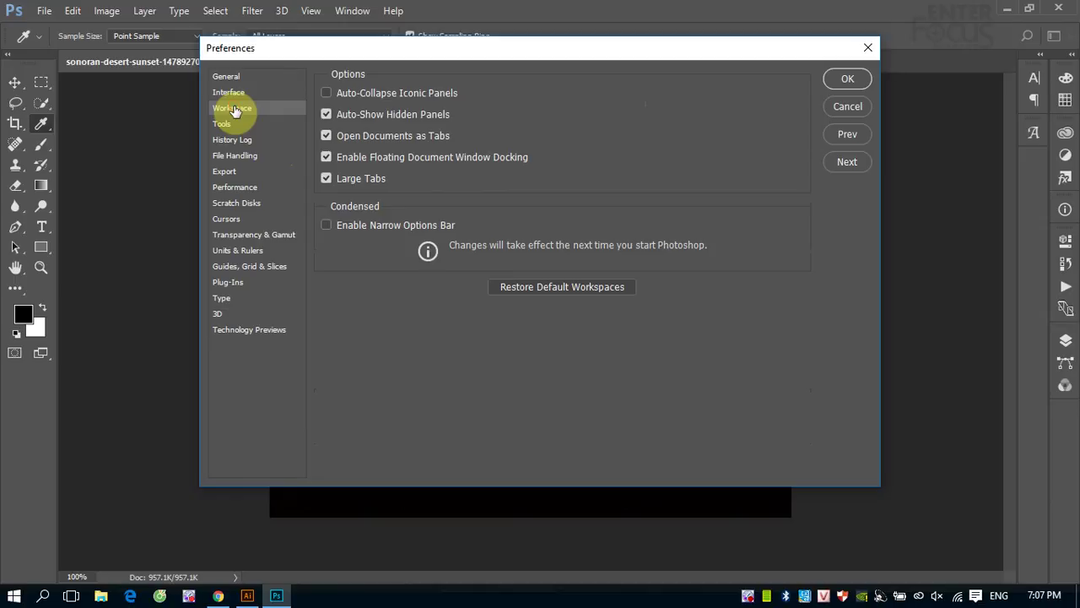
left_click(236, 158)
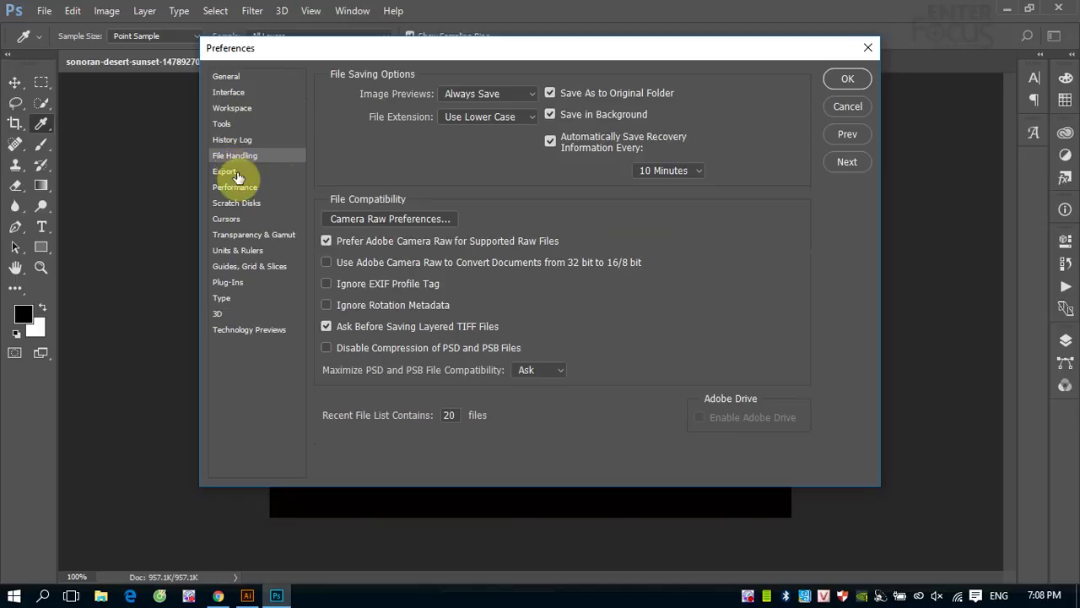
left_click(237, 191)
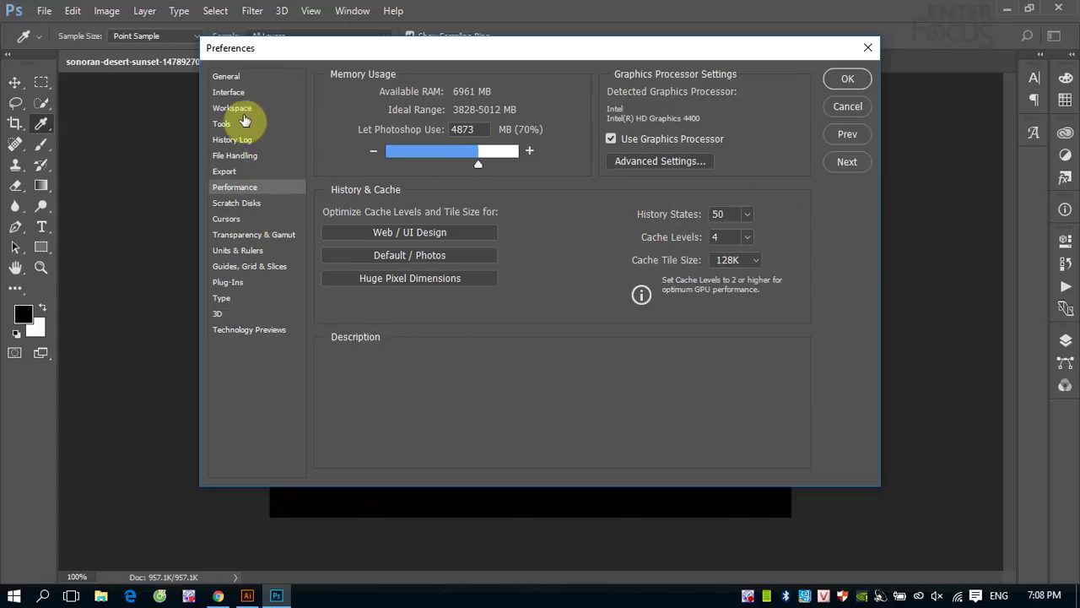
Step: Enable Zoom with Scroll Wheel on the Tools preferences page
left_click(236, 78)
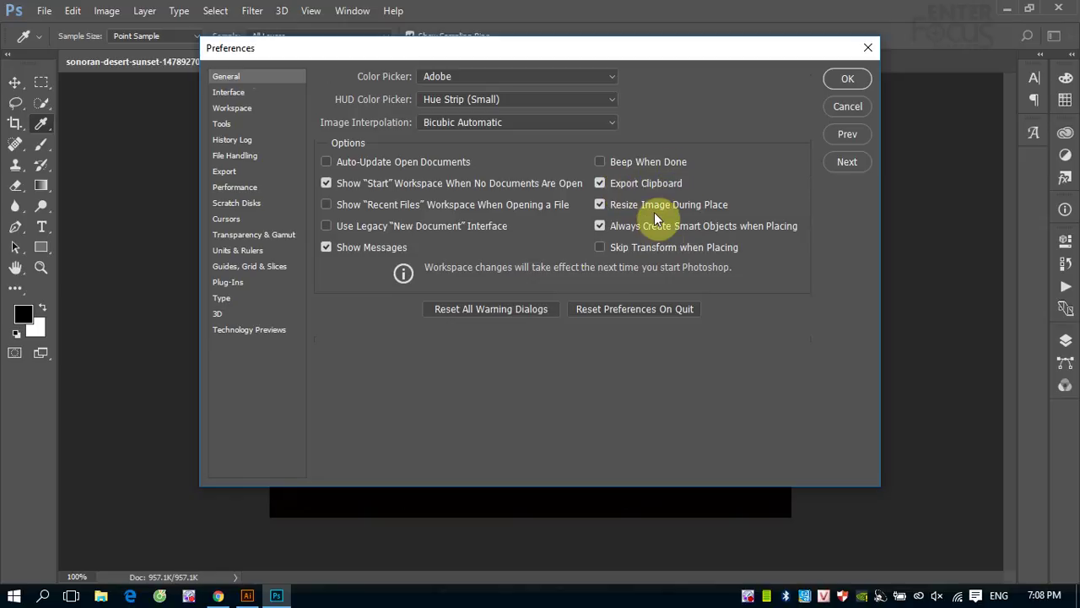
left_click(236, 92)
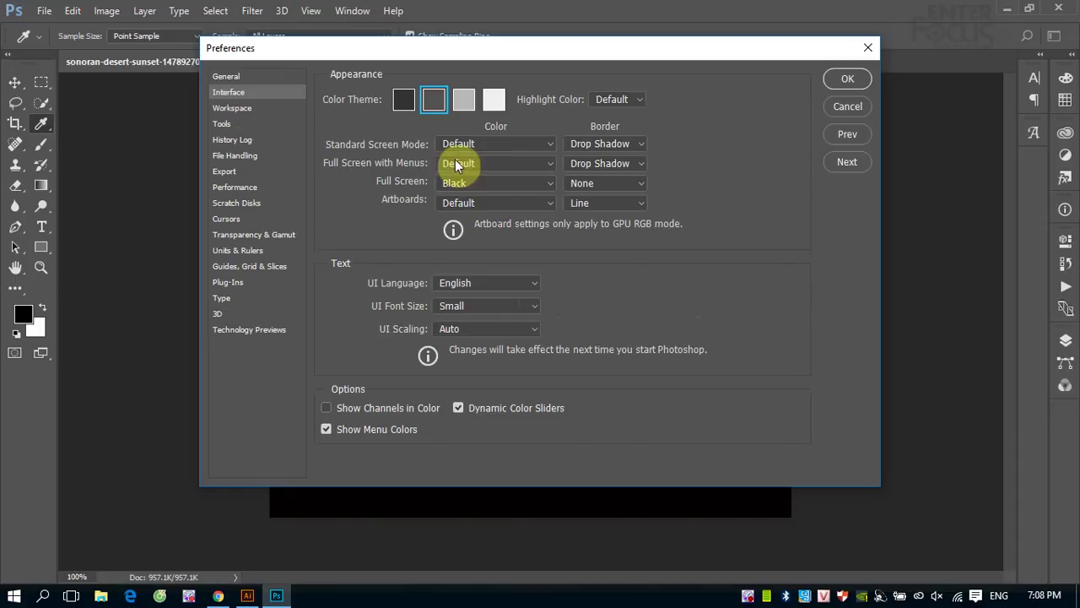
left_click(232, 108)
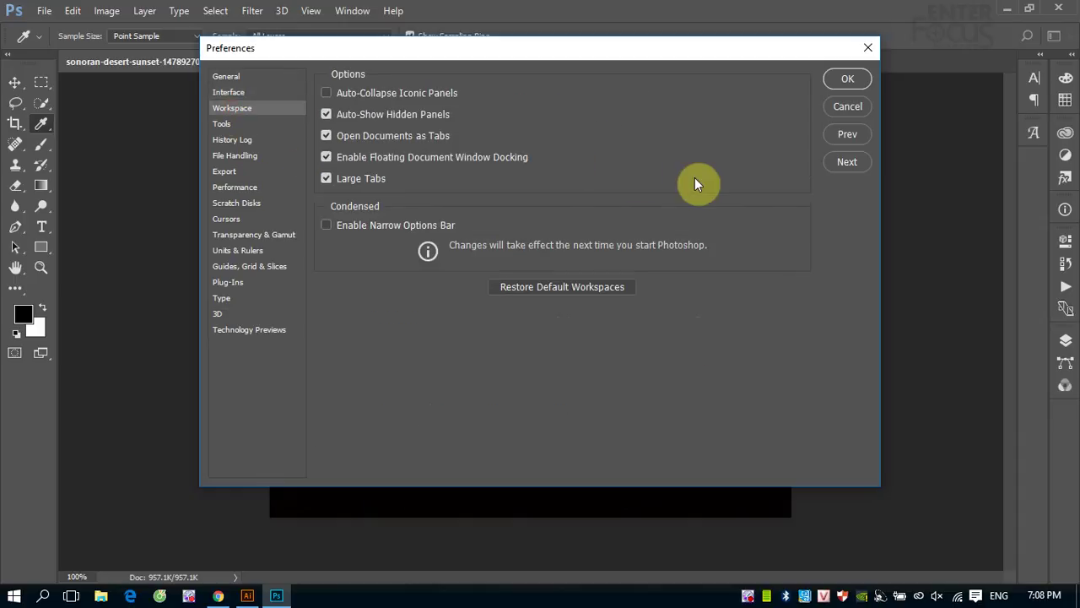
left_click(223, 124)
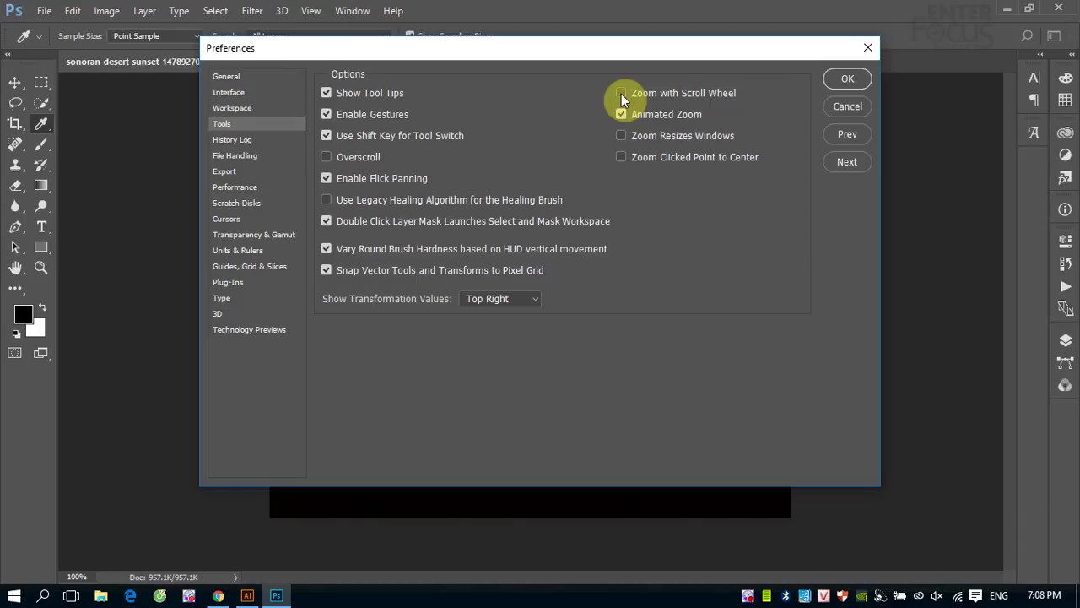
mouse_move(708, 94)
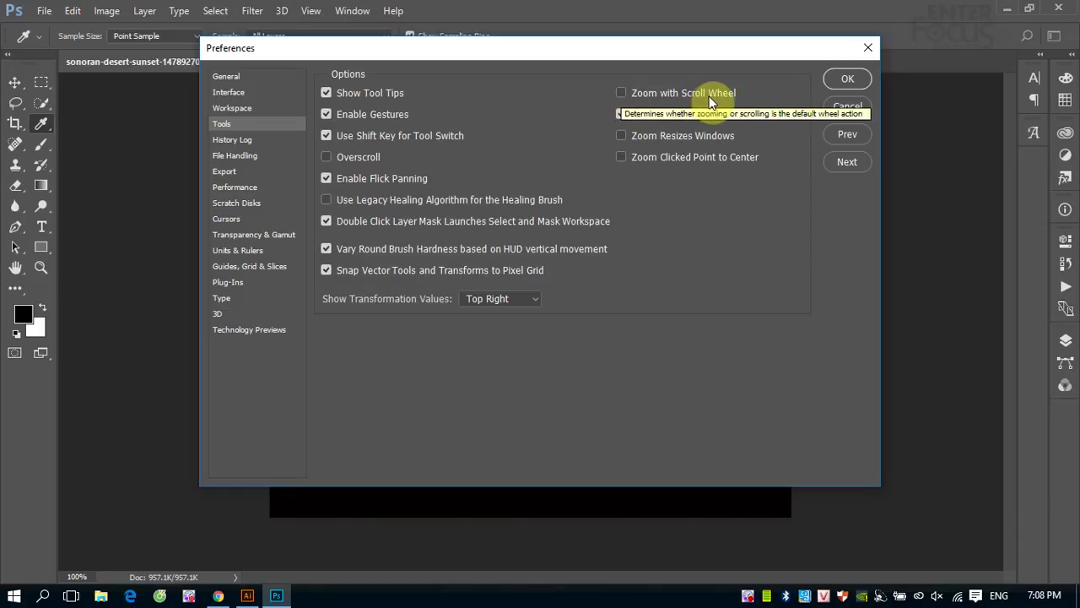
left_click(622, 93)
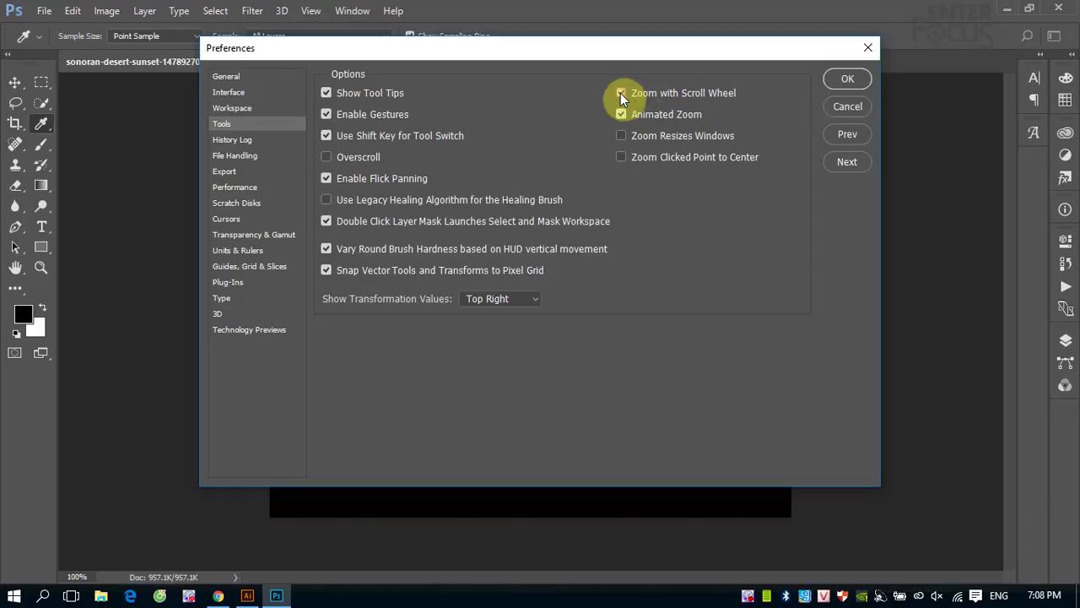
Step: Close Preferences, then wheel-zoom in and out on the central saguaro, ending at 444%
left_click(862, 81)
key("b")
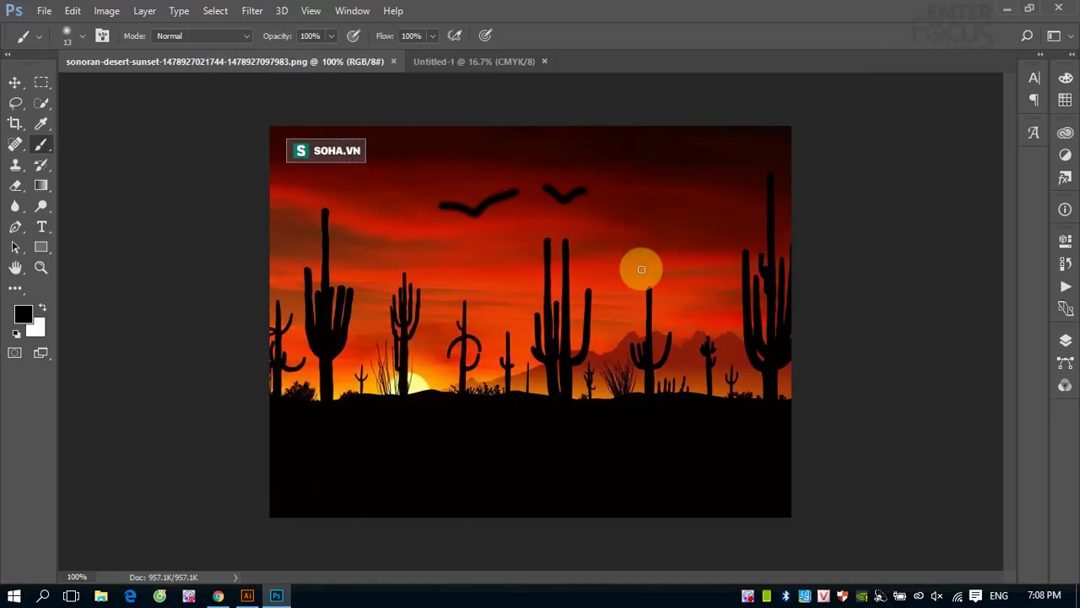
scroll(643, 279, "up", 3)
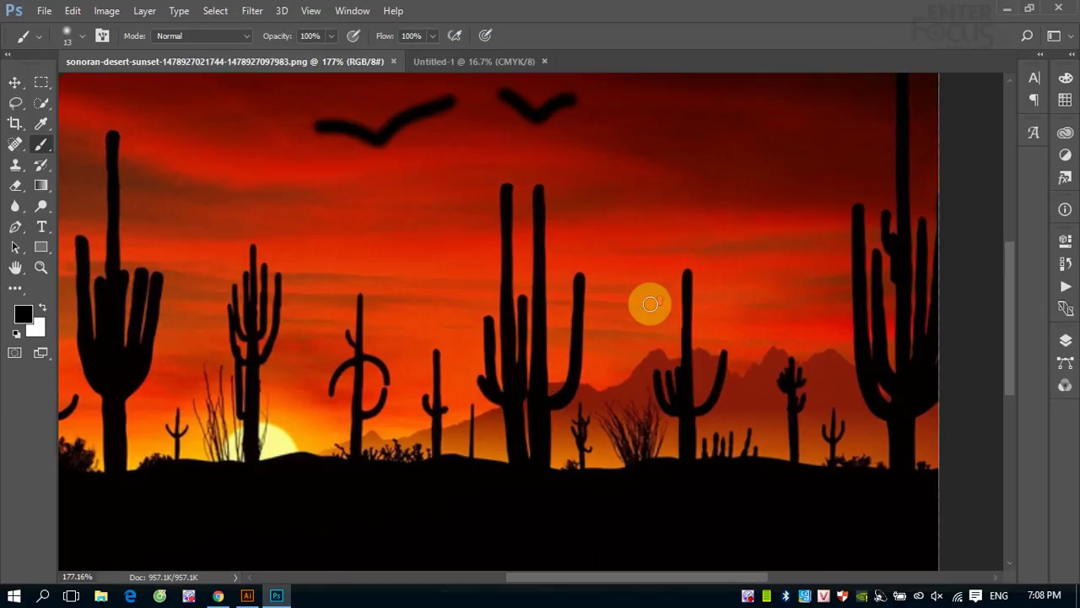
scroll(644, 315, "up", 2)
scroll(644, 315, "up", 3)
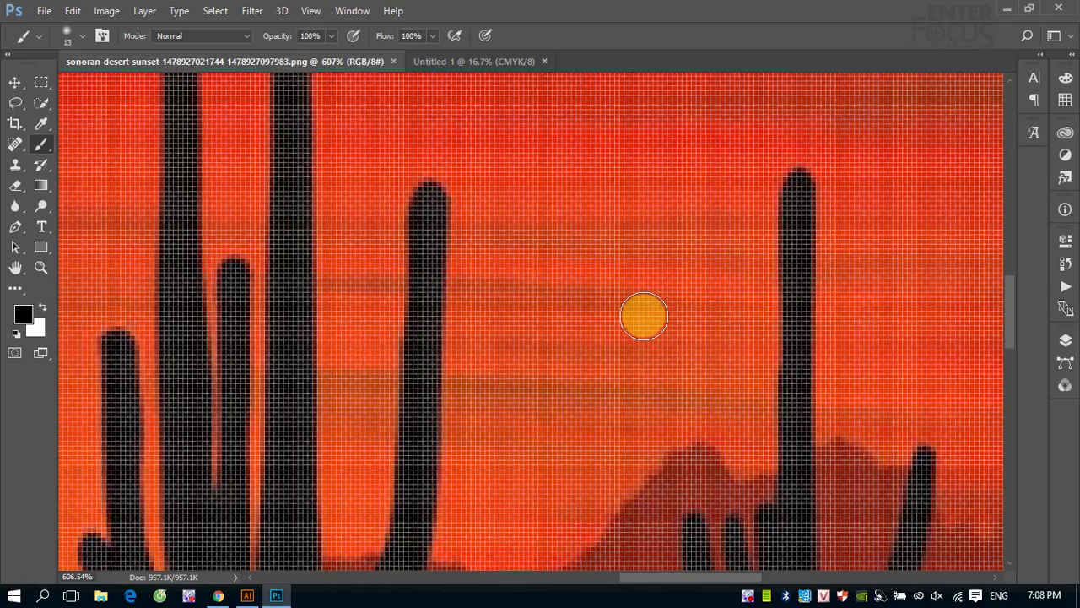
scroll(644, 316, "down", 4)
scroll(639, 318, "down", 3)
scroll(638, 323, "down", 3)
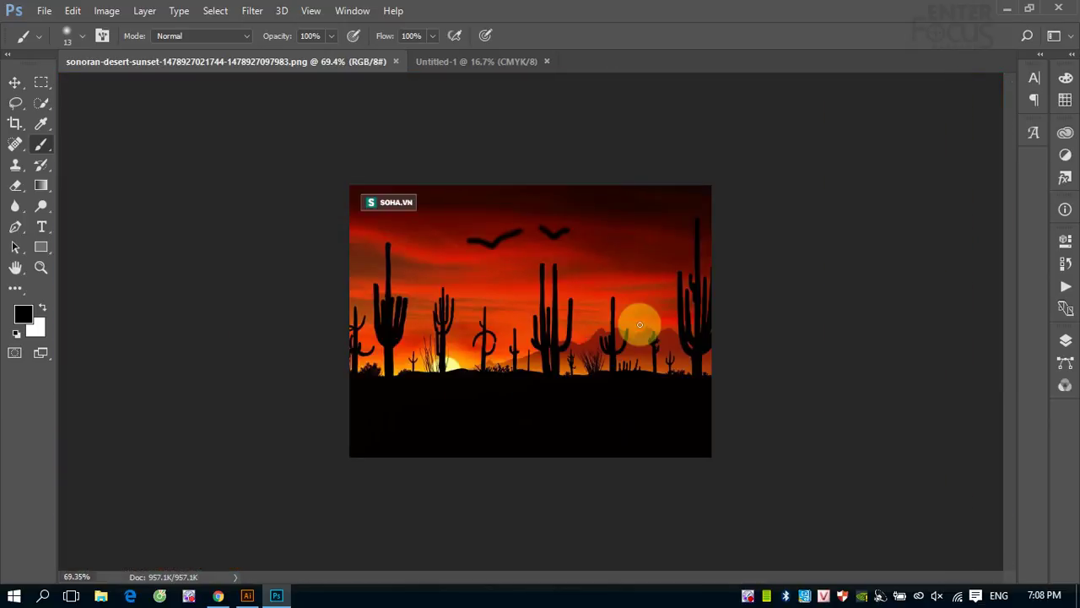
scroll(639, 324, "down", 1)
scroll(640, 324, "up", 2)
scroll(639, 324, "up", 2)
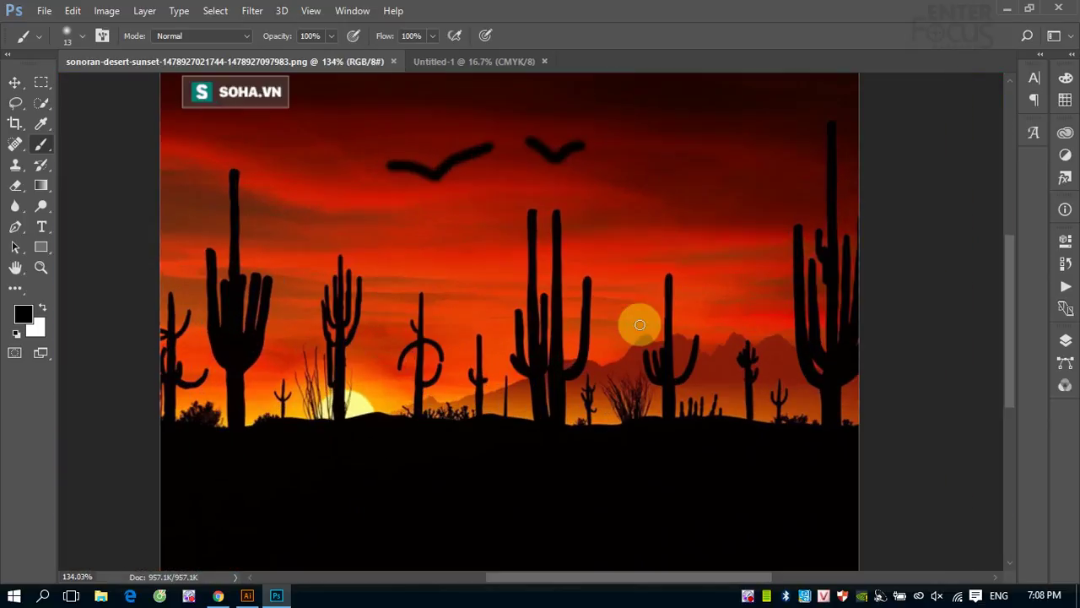
scroll(640, 324, "up", 2)
scroll(639, 324, "up", 2)
scroll(640, 324, "up", 2)
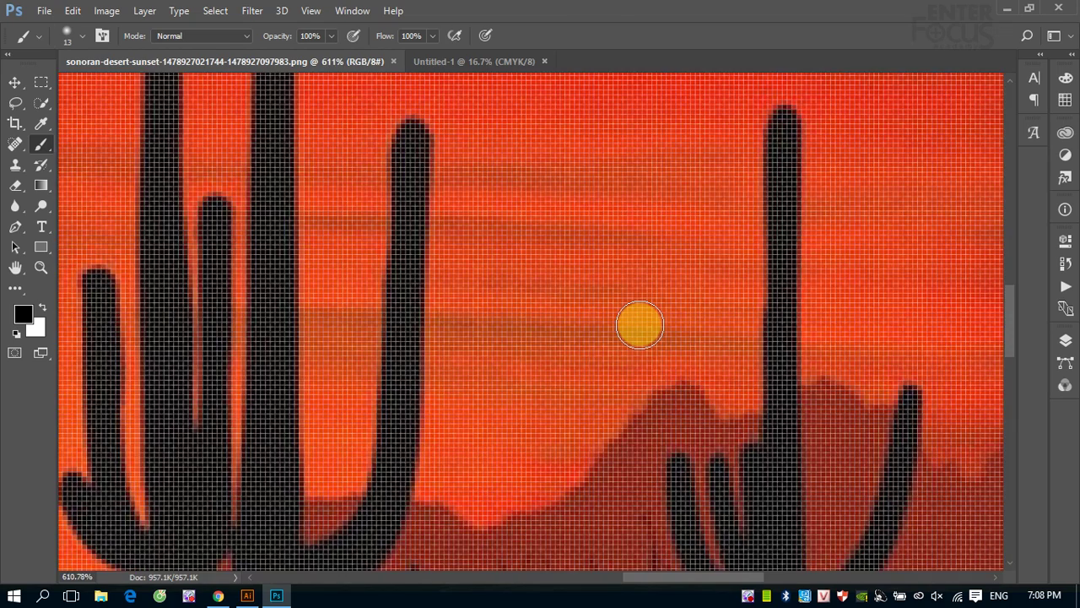
scroll(640, 324, "down", 1)
scroll(640, 324, "up", 1)
scroll(640, 325, "down", 1)
scroll(640, 324, "up", 1)
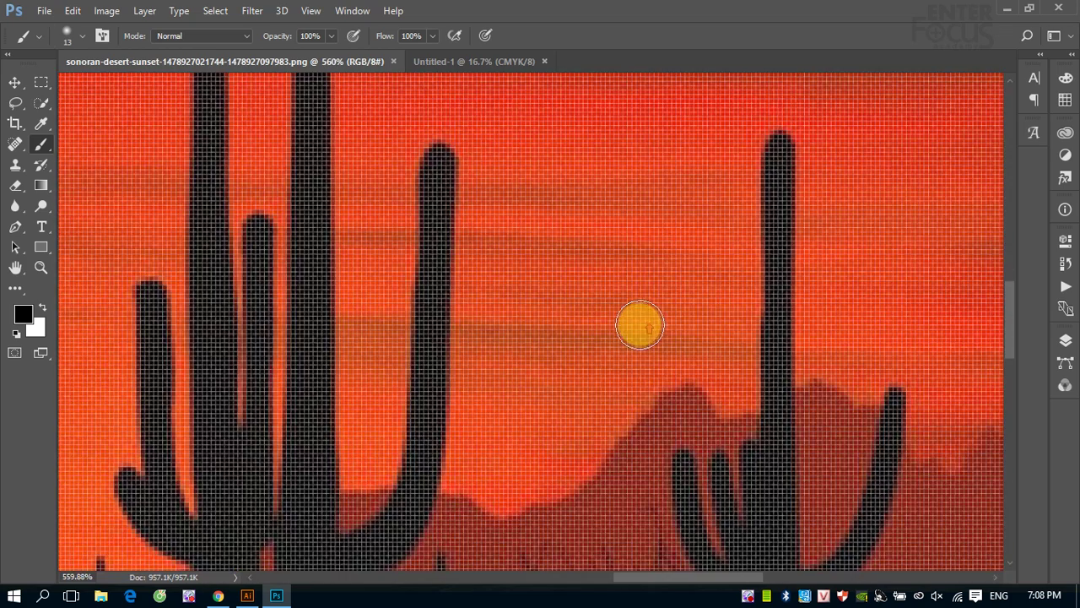
scroll(640, 324, "down", 1)
scroll(639, 324, "down", 1)
scroll(640, 324, "down", 1)
scroll(639, 325, "up", 1)
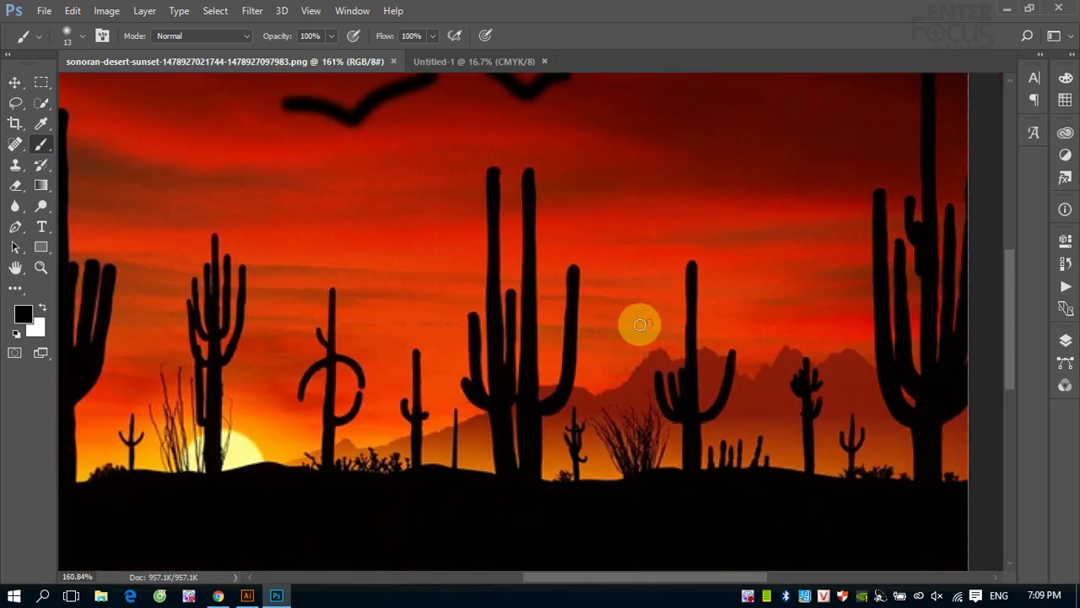
scroll(639, 324, "down", 1)
scroll(640, 324, "down", 1)
scroll(616, 329, "down", 1)
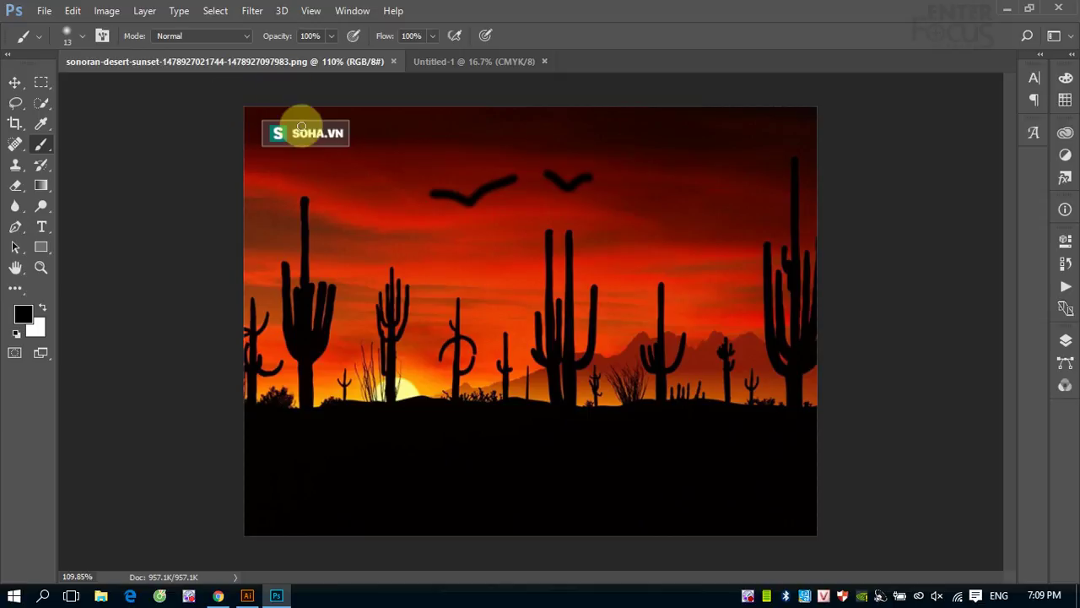
scroll(579, 361, "up", 3)
scroll(557, 354, "up", 3)
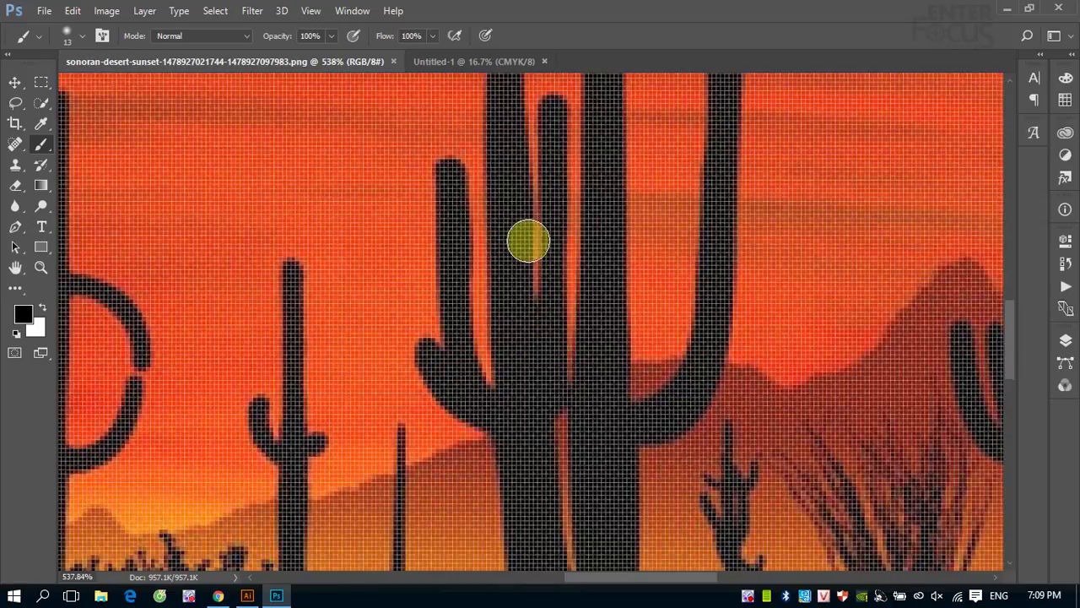
scroll(610, 249, "down", 1)
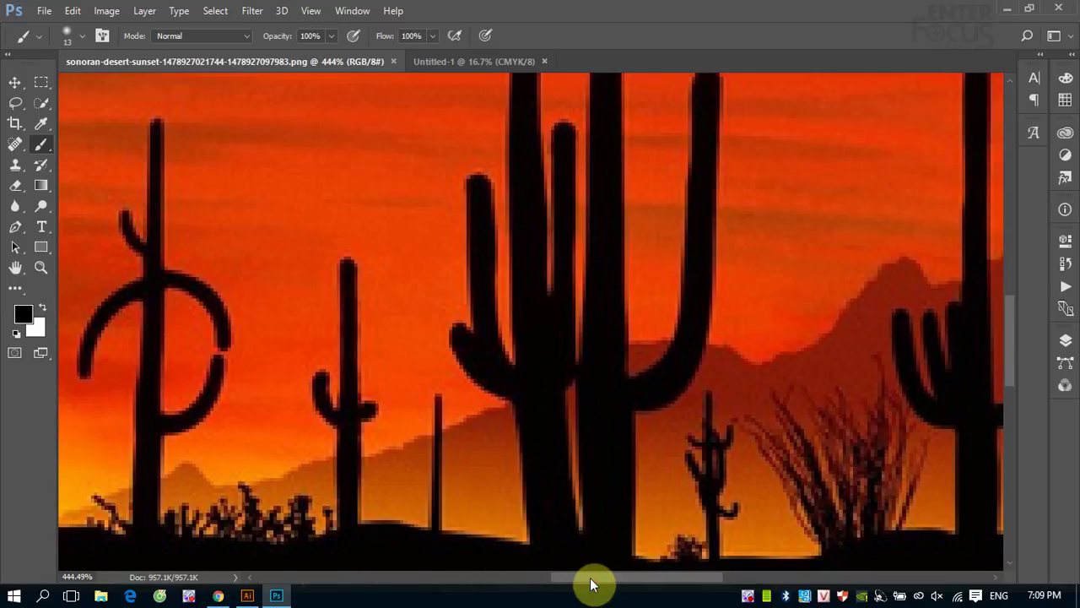
Step: Scroll the 444% view down with the scrollbars to the sunlit horizon and dark ground
mouse_move(590, 577)
left_mouse_down()
mouse_move(498, 580)
mouse_move(531, 579)
left_mouse_up()
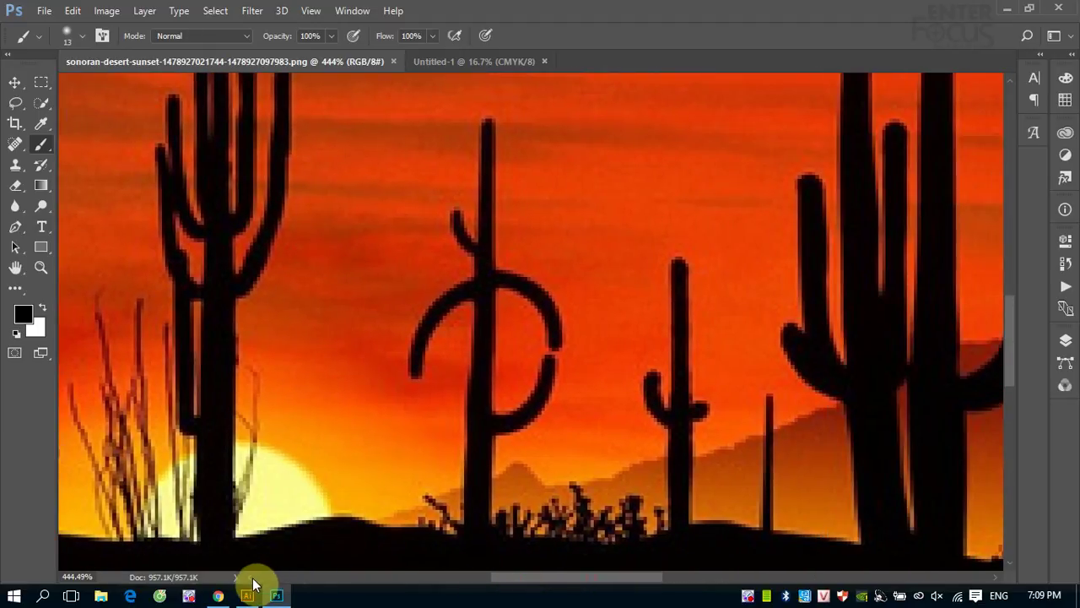
scroll(257, 581, "left", 1)
scroll(257, 581, "left", 2)
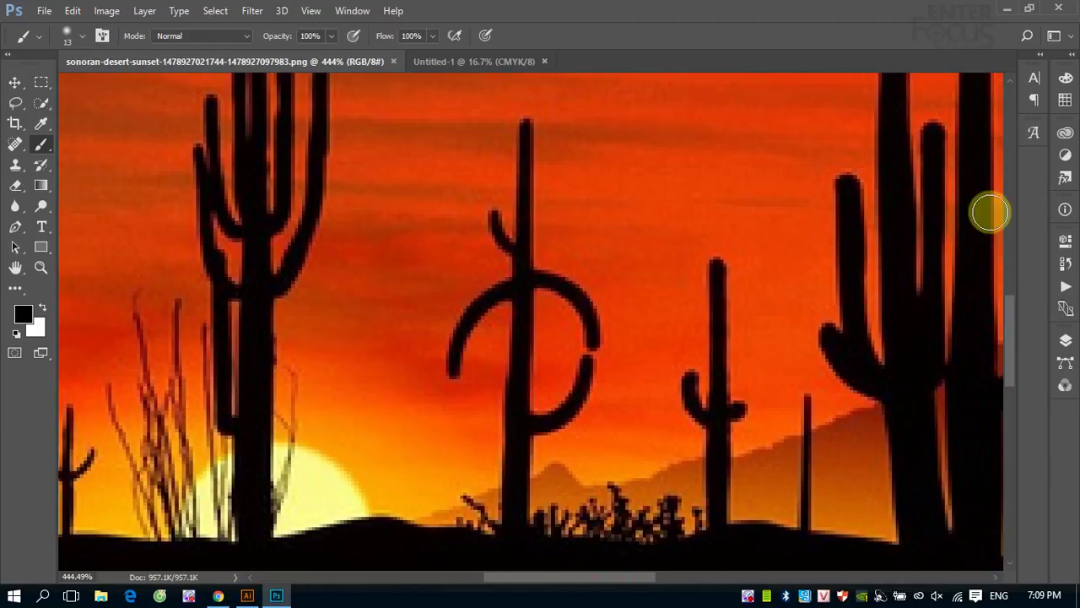
left_click(1009, 82)
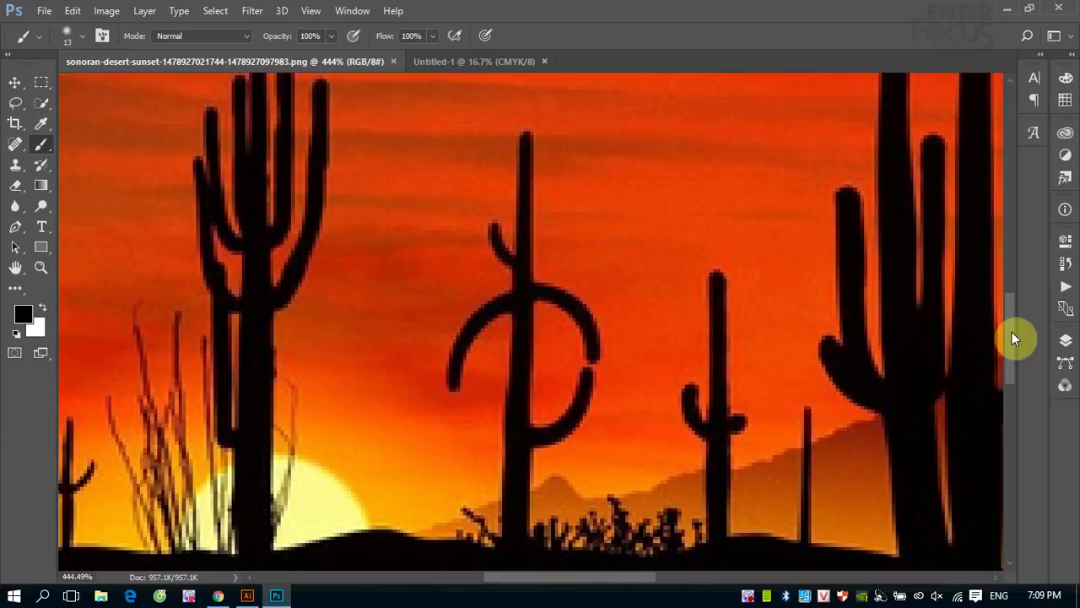
left_click_drag(1012, 332, 1012, 281)
mouse_move(1013, 220)
left_mouse_down()
mouse_move(1017, 193)
mouse_move(1016, 370)
left_mouse_up()
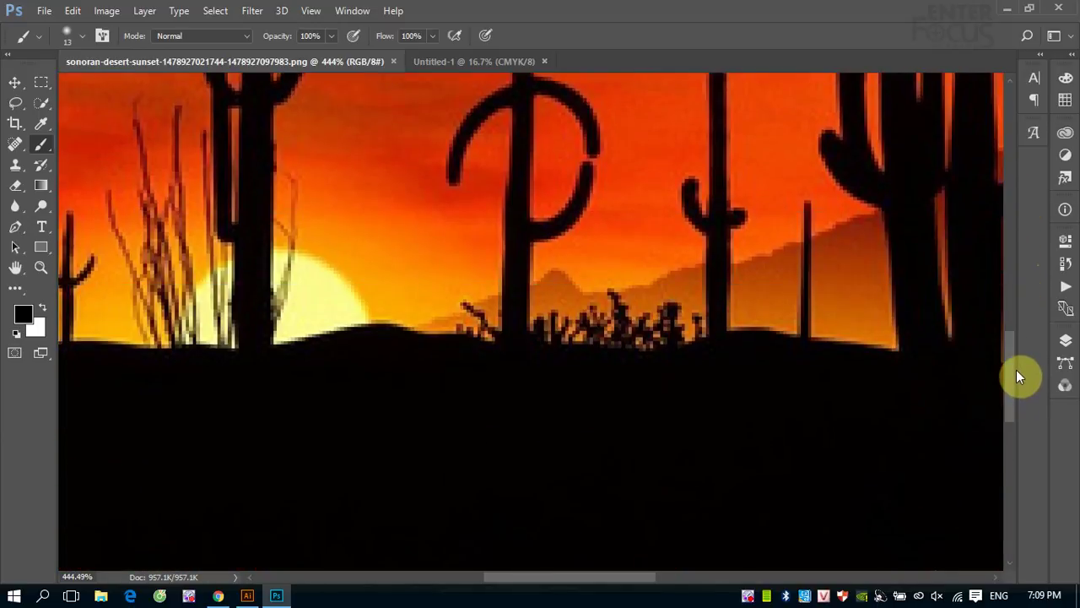
Step: Pan with the Hand tool past the saguaros to the image's right edge
left_click(16, 270)
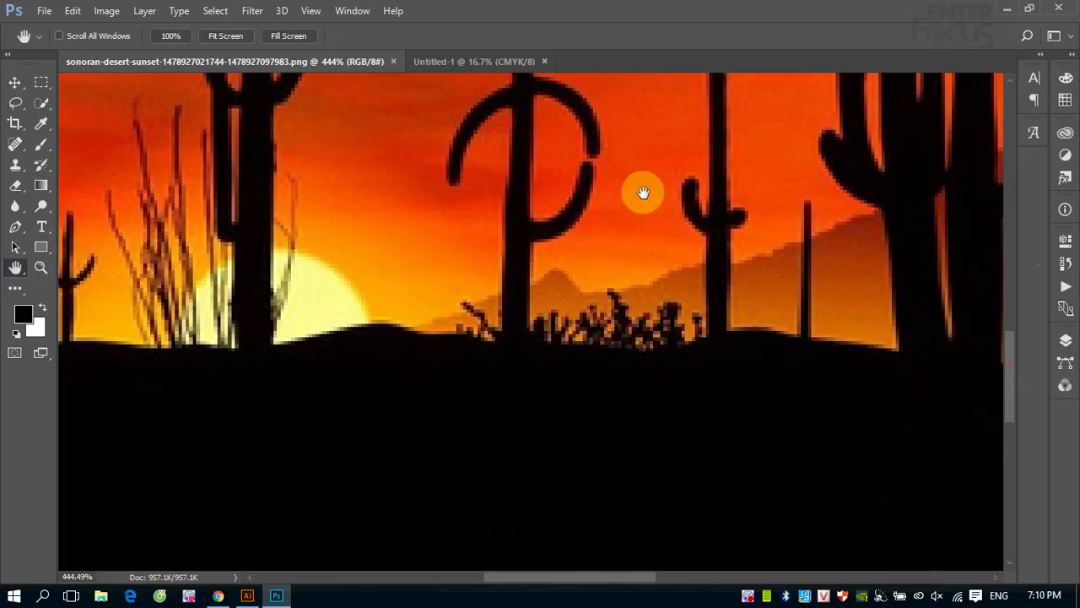
left_click_drag(211, 180, 515, 338)
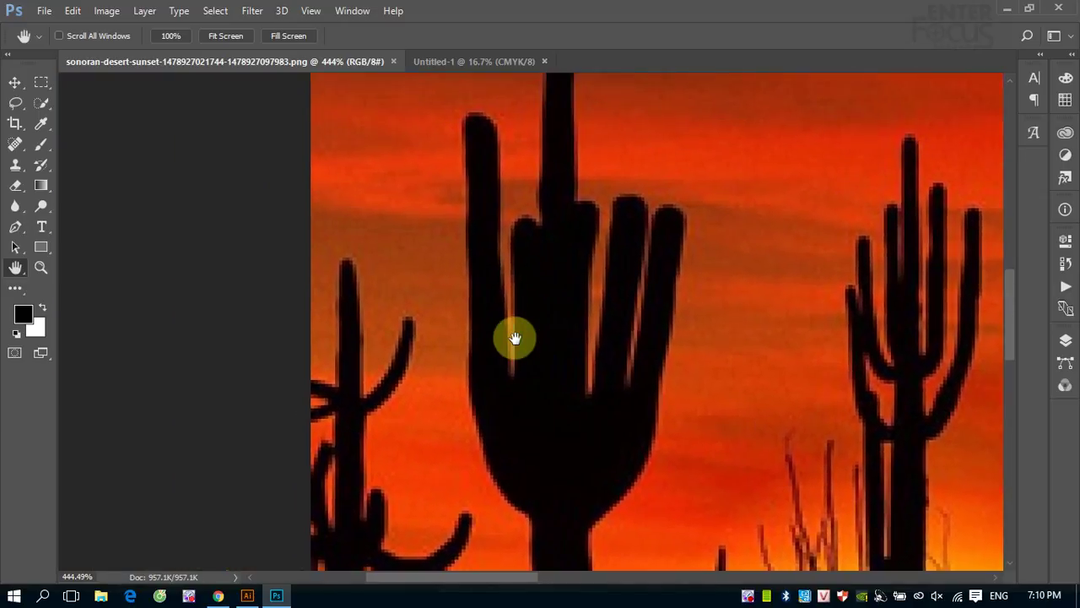
left_click_drag(772, 265, 242, 297)
left_click_drag(819, 345, 403, 346)
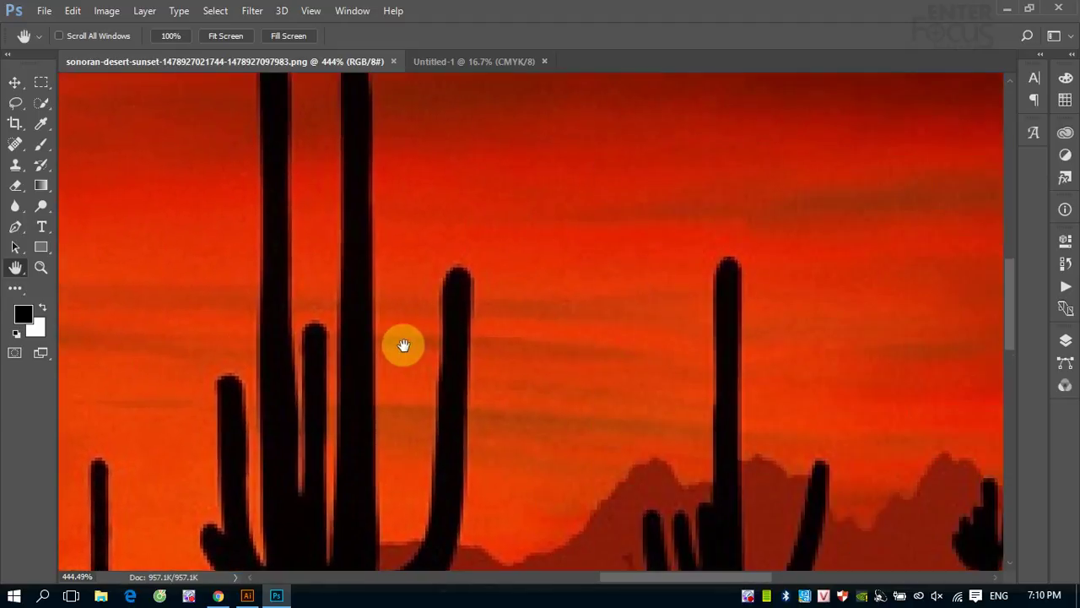
left_click_drag(788, 290, 525, 430)
left_click_drag(622, 350, 523, 385)
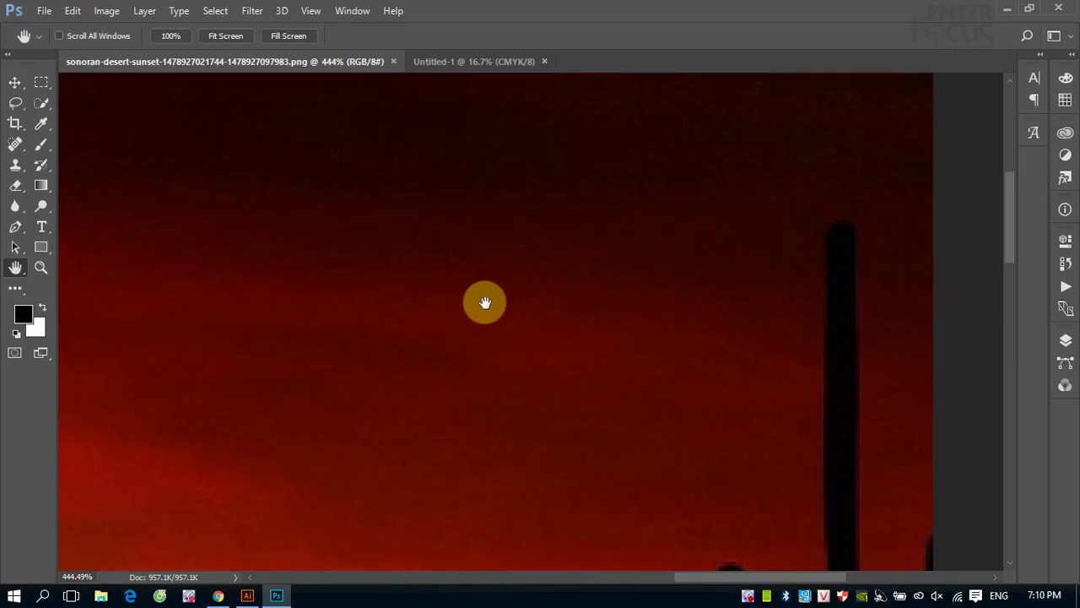
Step: With the Brush tool active, Space-drag to pan over the painted birds toward the horizon
left_click(41, 146)
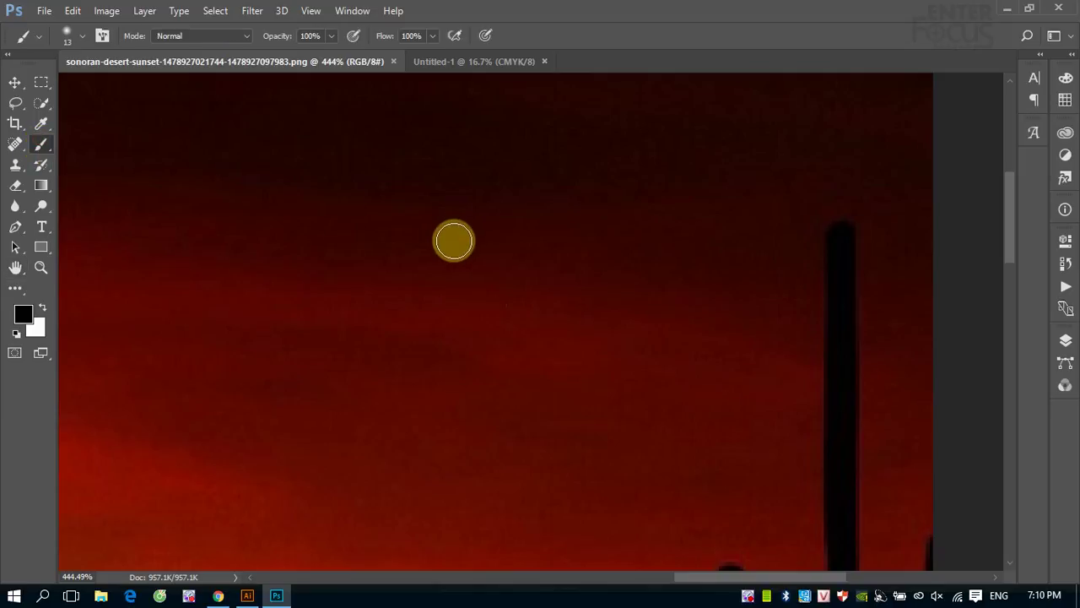
key("space")
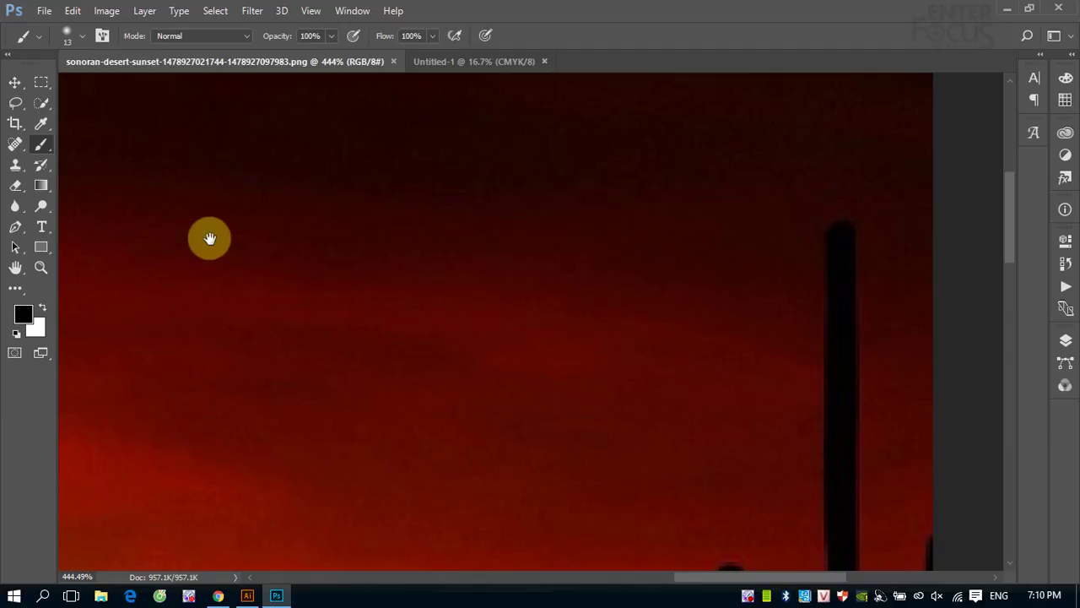
mouse_move(202, 241)
left_mouse_down()
mouse_move(727, 344)
mouse_move(811, 222)
mouse_move(857, 183)
left_mouse_up()
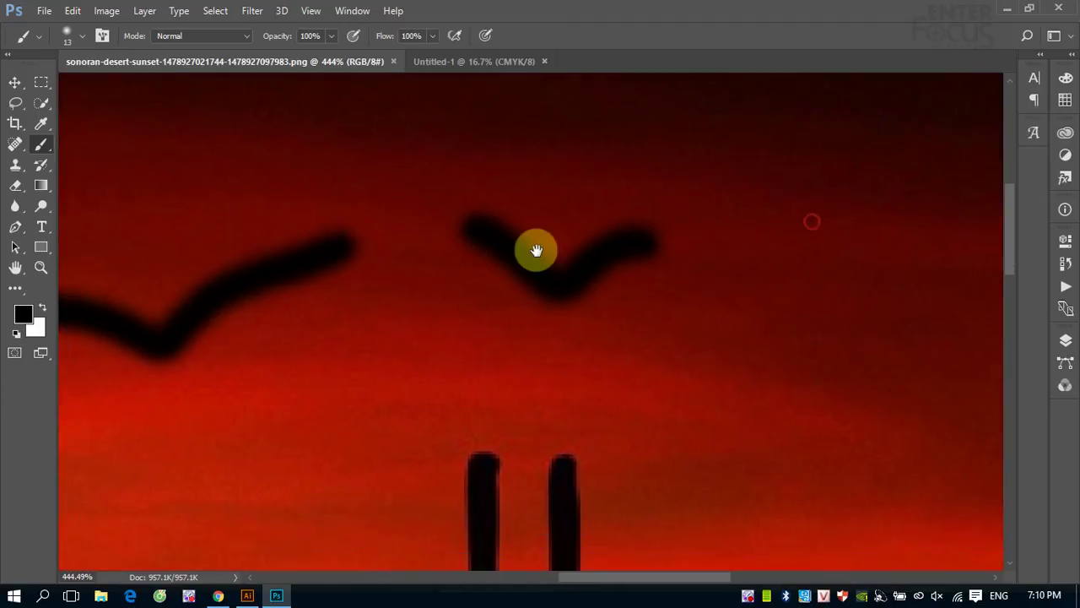
mouse_move(372, 284)
left_mouse_down()
mouse_move(564, 258)
mouse_move(772, 453)
left_mouse_up()
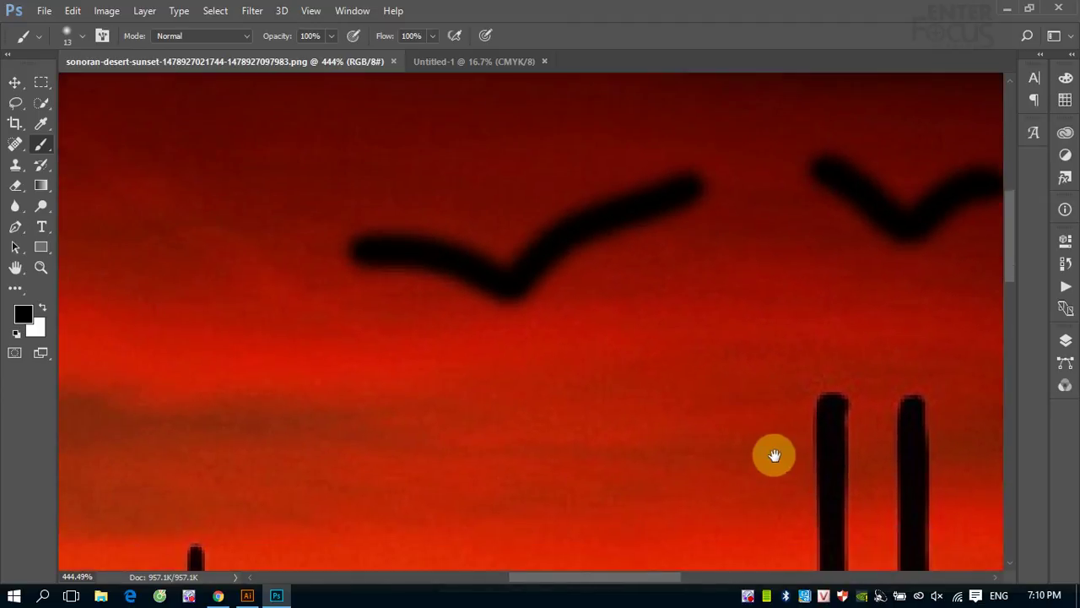
mouse_move(68, 447)
left_mouse_down()
mouse_move(267, 405)
mouse_move(589, 293)
mouse_move(658, 478)
mouse_move(495, 315)
mouse_move(602, 379)
mouse_move(549, 346)
left_mouse_up()
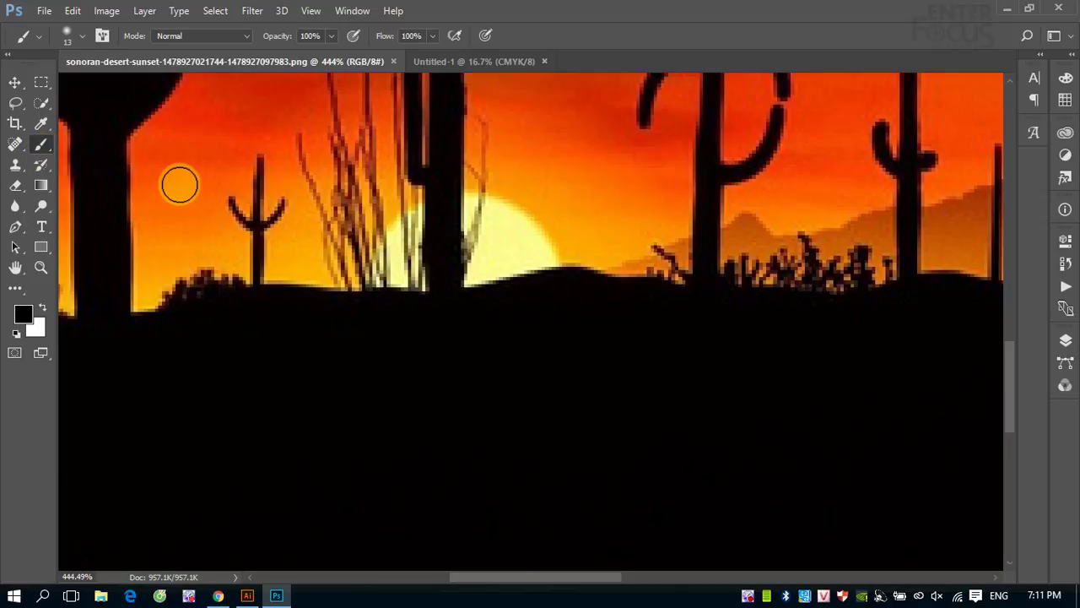
Step: Show the Navigator panel, drag its view box onto the orange sky, and pick the Move tool
left_click(353, 12)
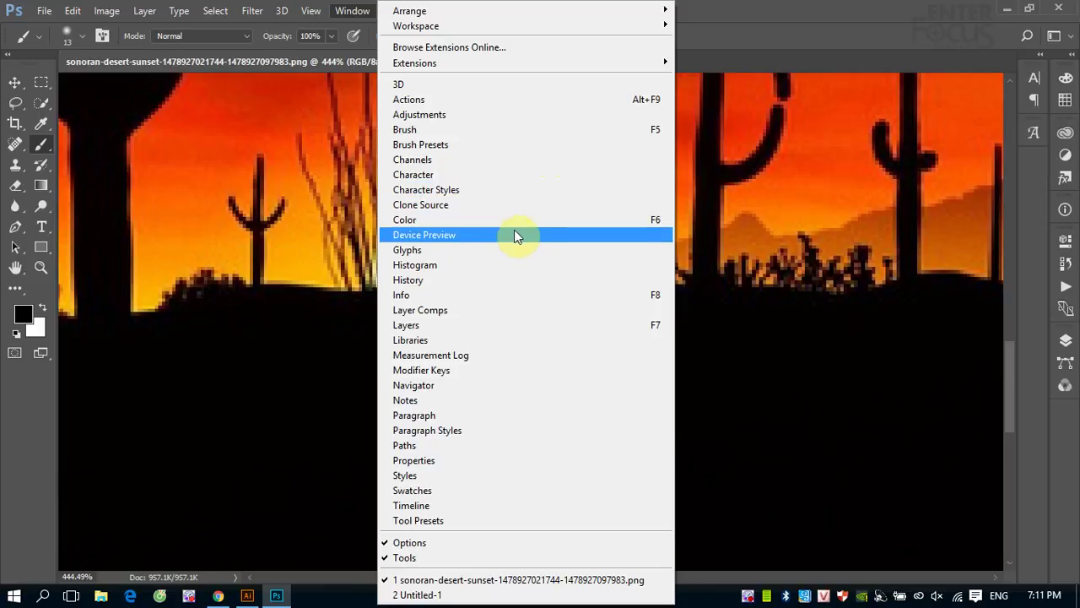
left_click(423, 387)
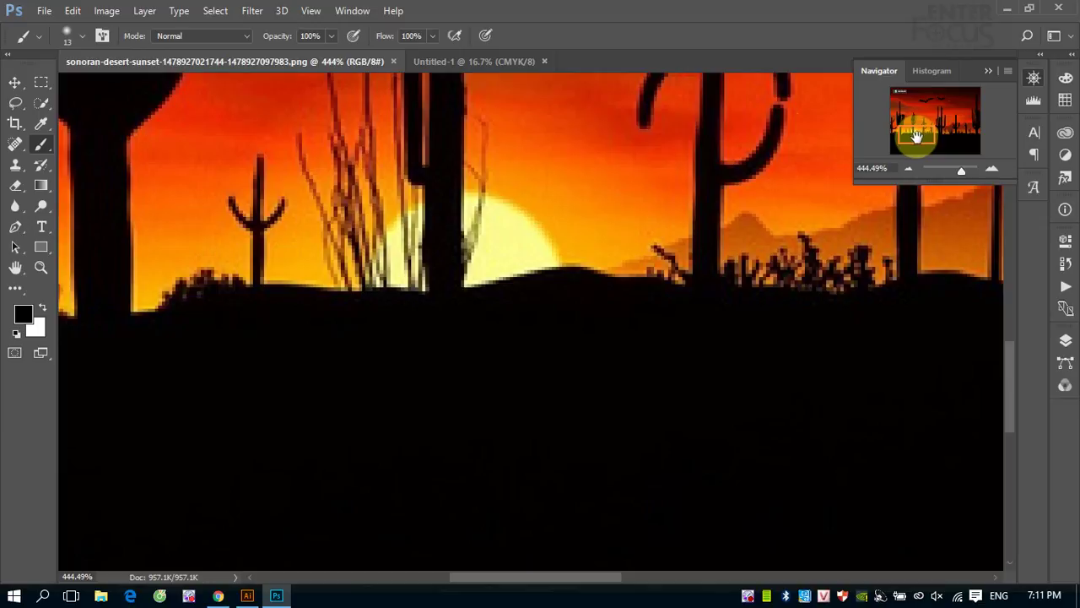
mouse_move(917, 137)
left_mouse_down()
mouse_move(948, 109)
mouse_move(919, 113)
mouse_move(911, 102)
mouse_move(936, 102)
mouse_move(951, 124)
mouse_move(913, 127)
left_mouse_up()
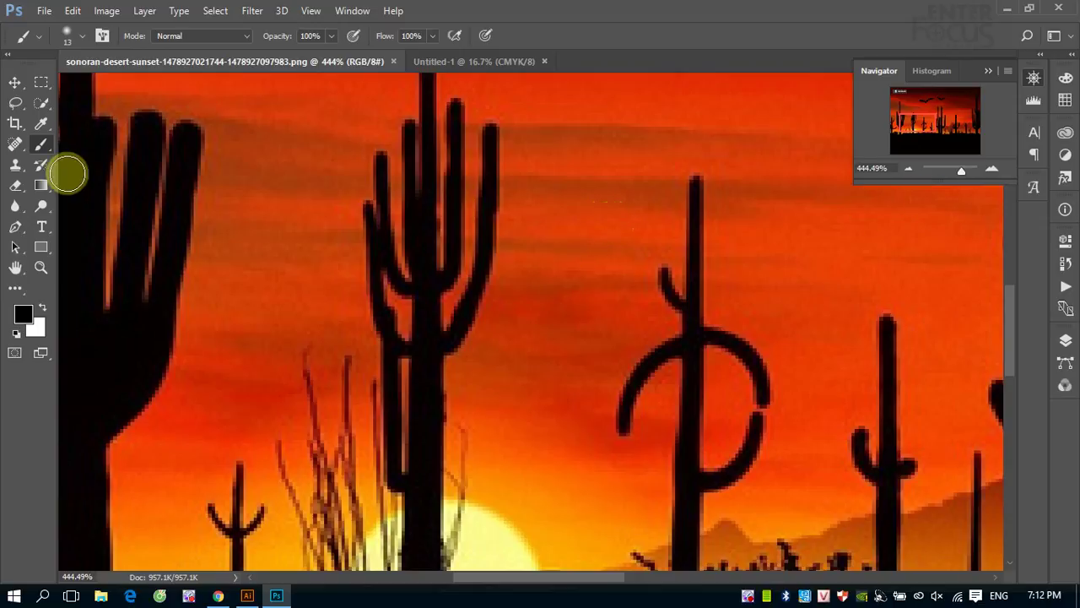
left_click(16, 82)
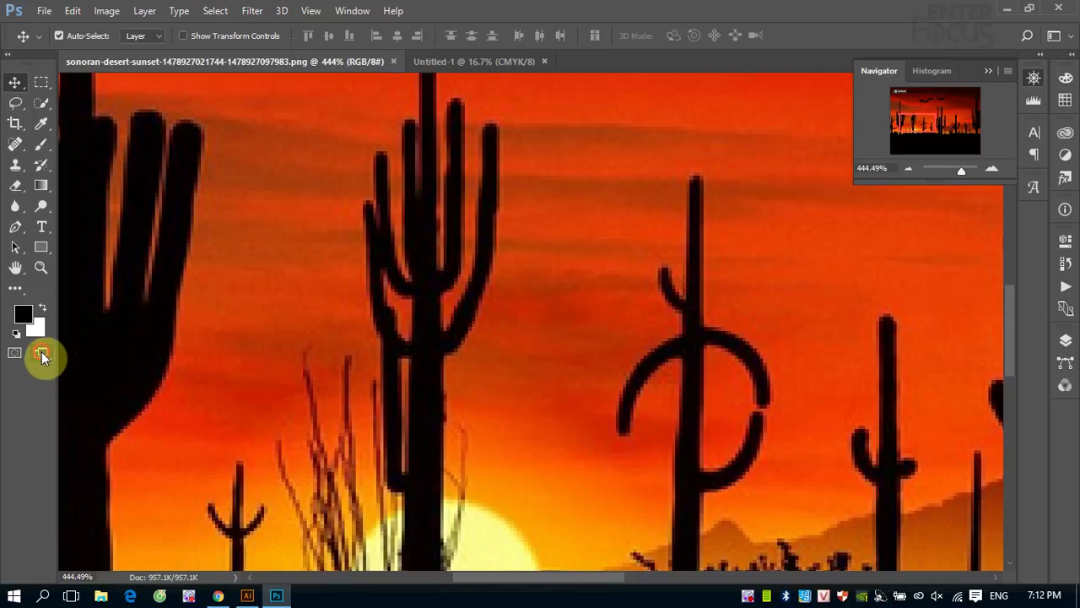
right_click(41, 351)
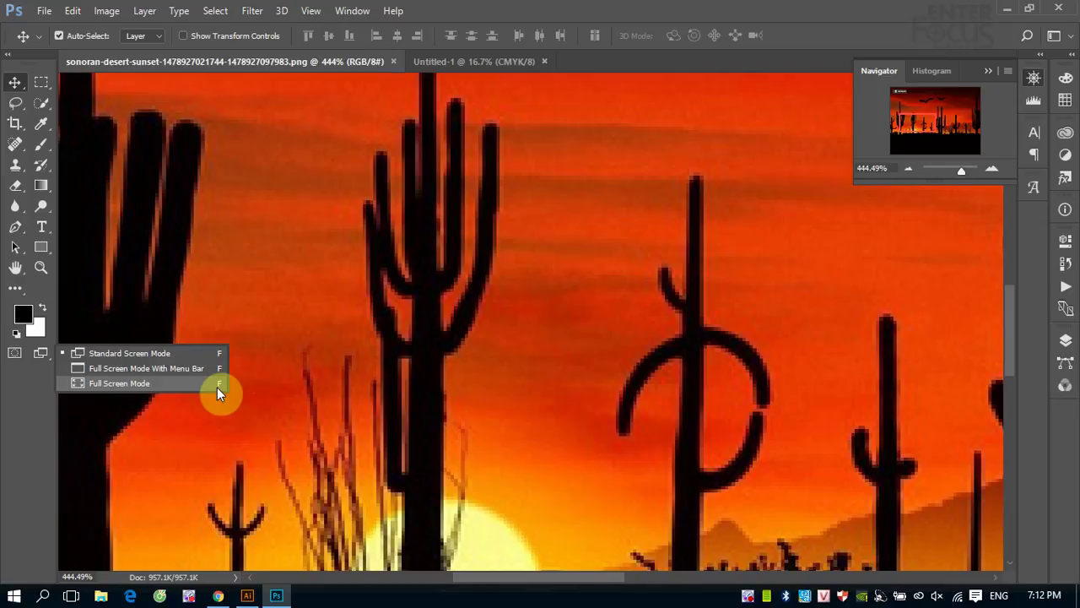
left_click(586, 360)
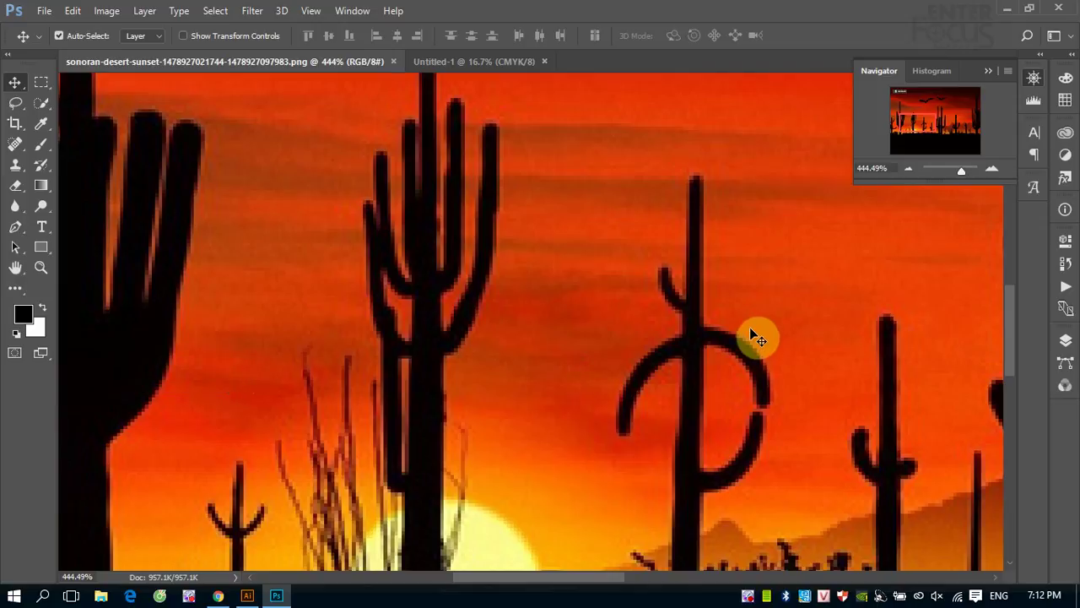
key("f")
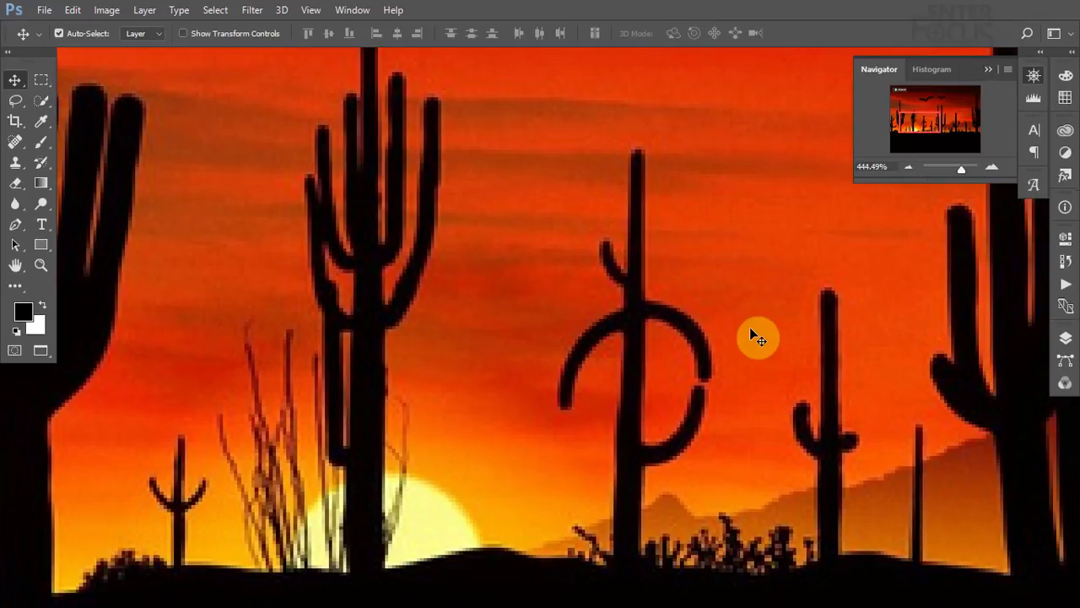
key("f")
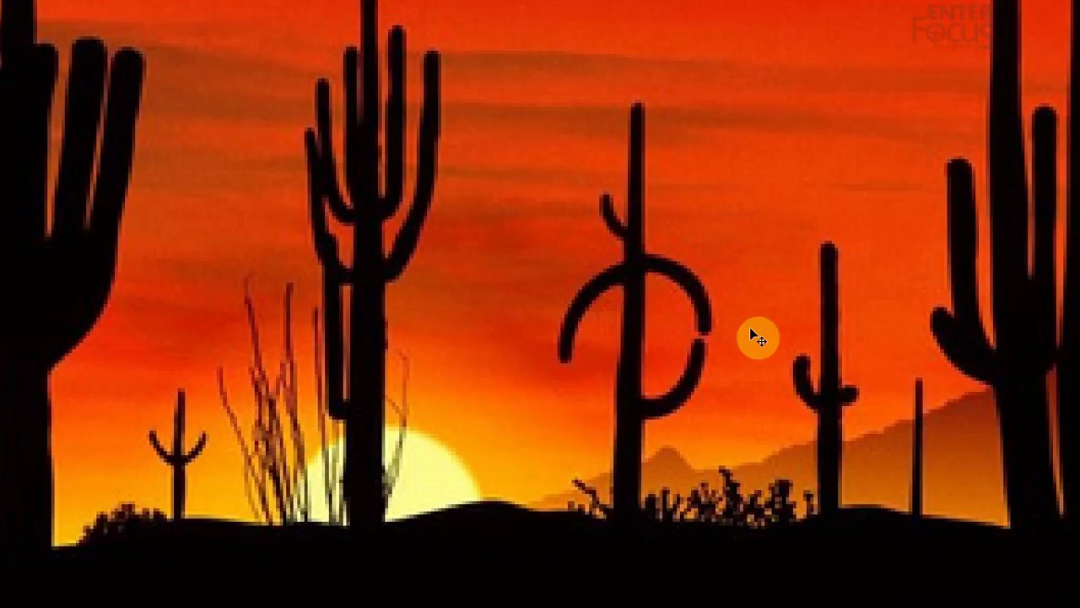
key("f")
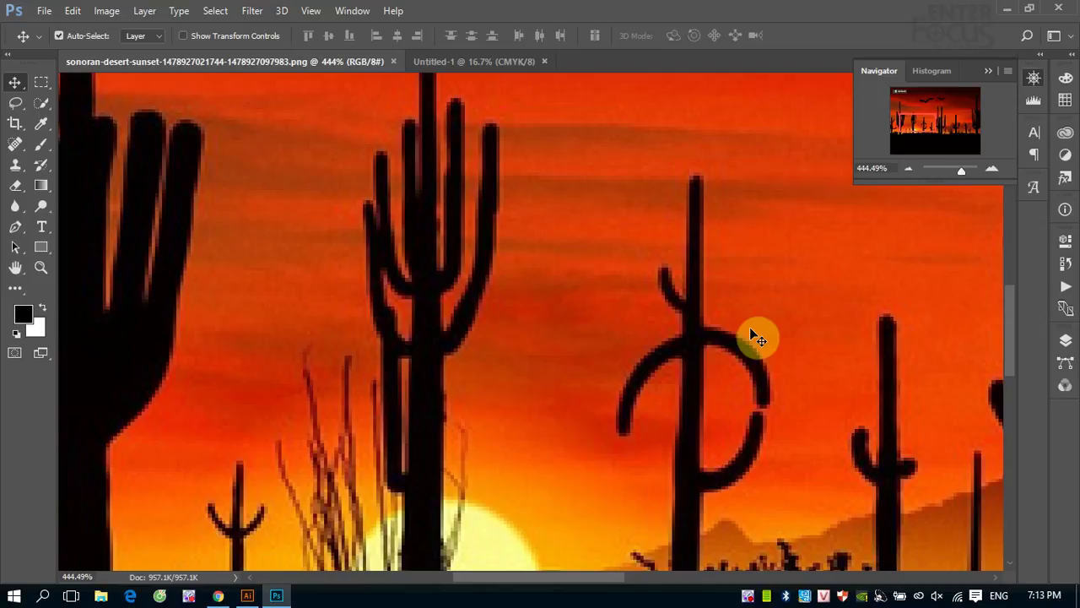
key("f")
key("f")
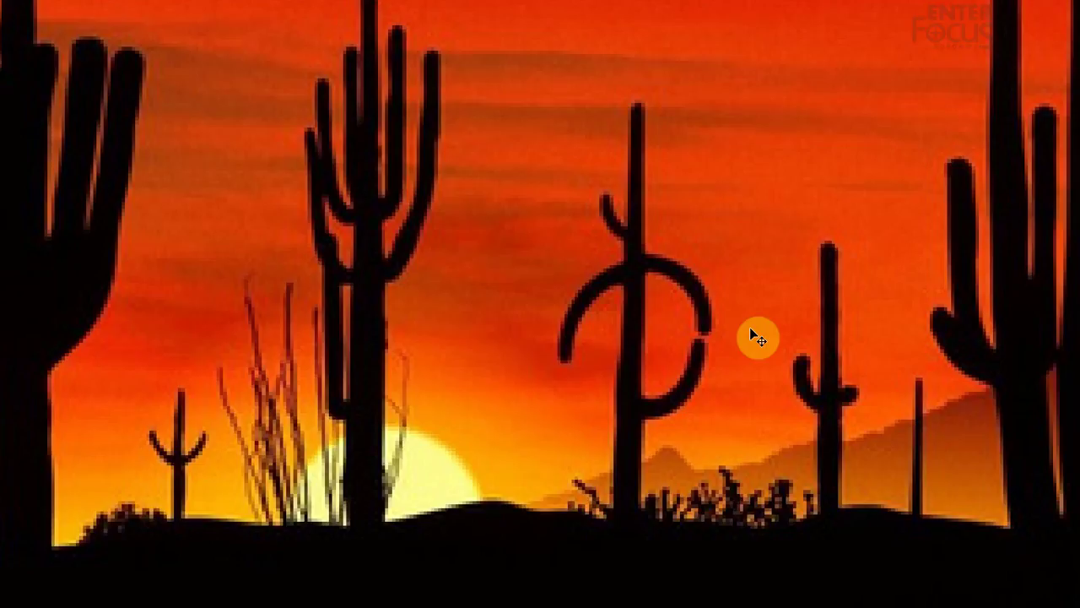
key("f")
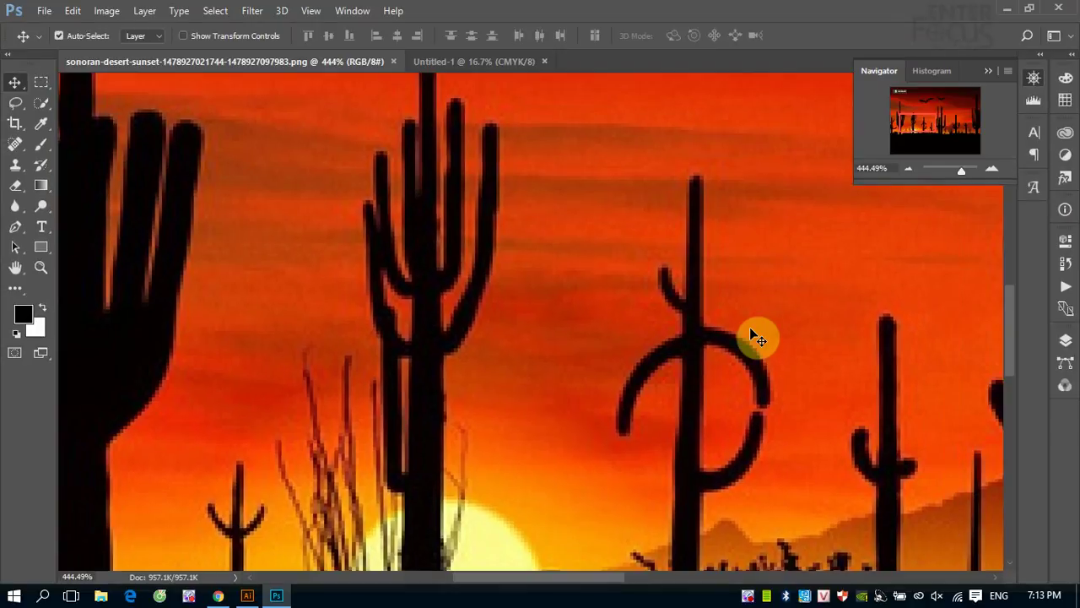